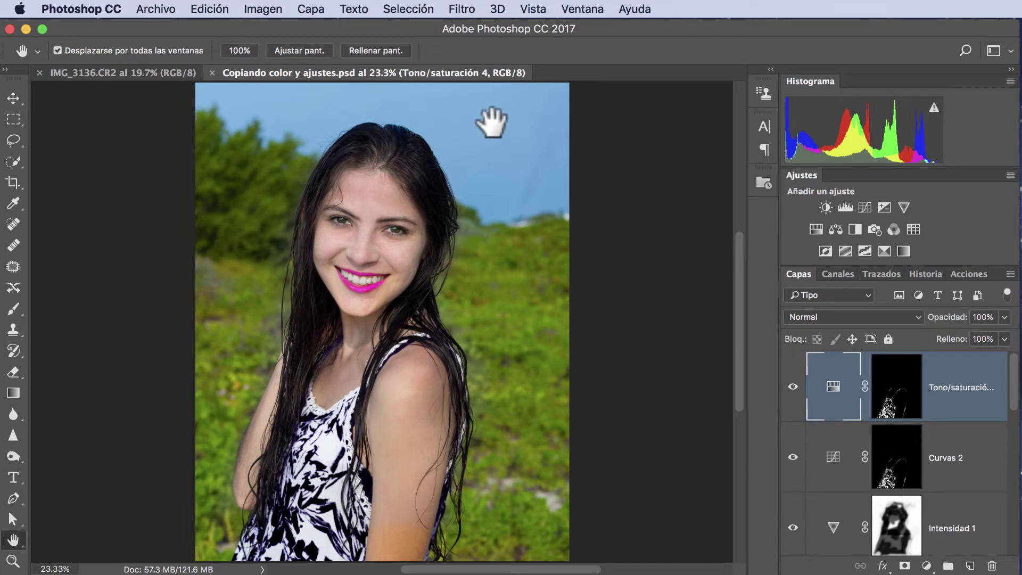
Step: Compare the portrait with IMG_3136.CR2, then tile both with Vertical de 2 hojas
{"action": "scroll", "coordinate": [936, 445], "scroll_direction": "down", "scroll_amount": 5}
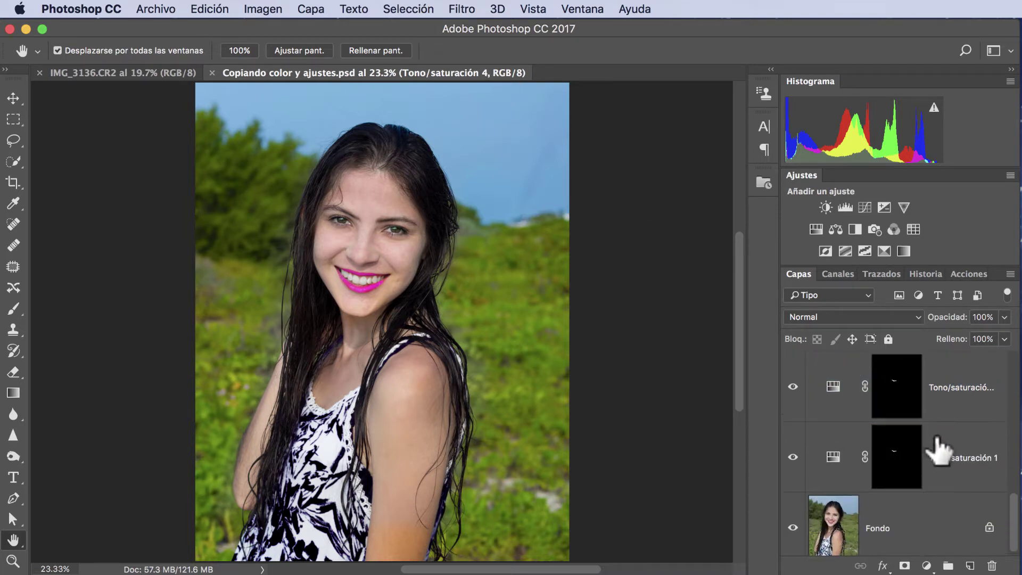
{"action": "scroll", "coordinate": [938, 448], "scroll_direction": "up", "scroll_amount": 2}
{"action": "scroll", "coordinate": [939, 450], "scroll_direction": "up", "scroll_amount": 3}
{"action": "scroll", "coordinate": [939, 449], "scroll_direction": "up", "scroll_amount": 3}
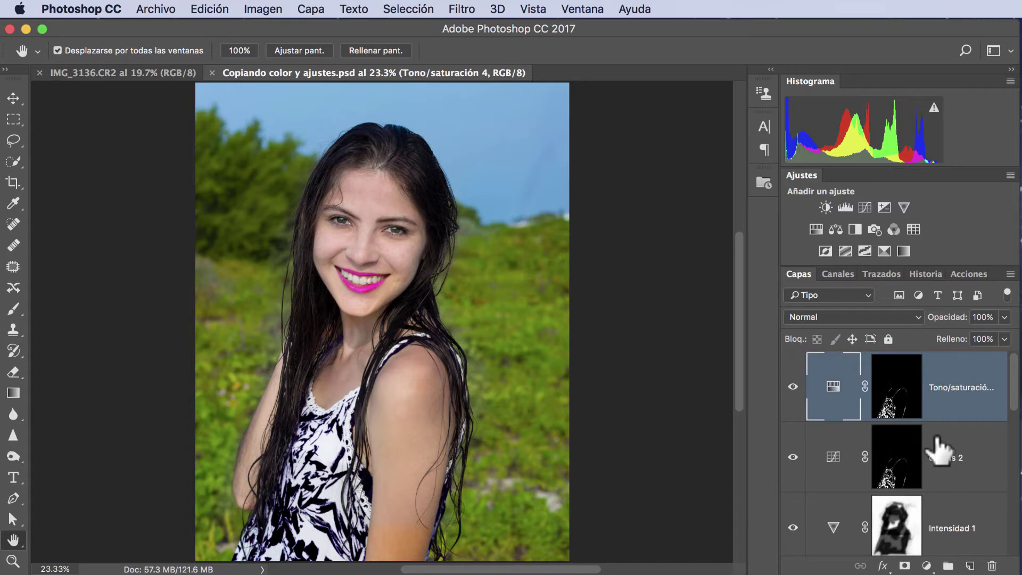
{"action": "left_click", "coordinate": [120, 69]}
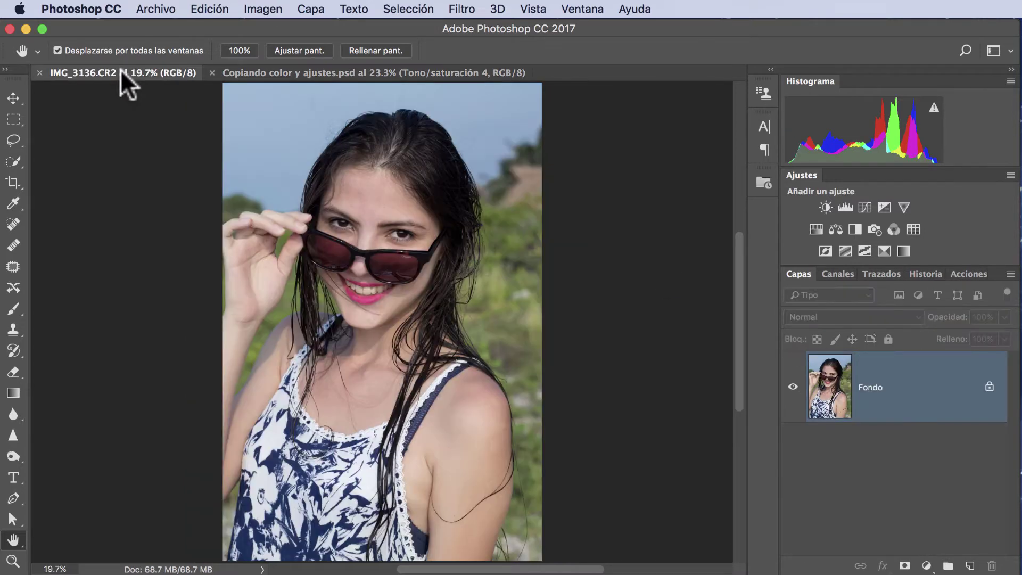
{"action": "left_click", "coordinate": [280, 69]}
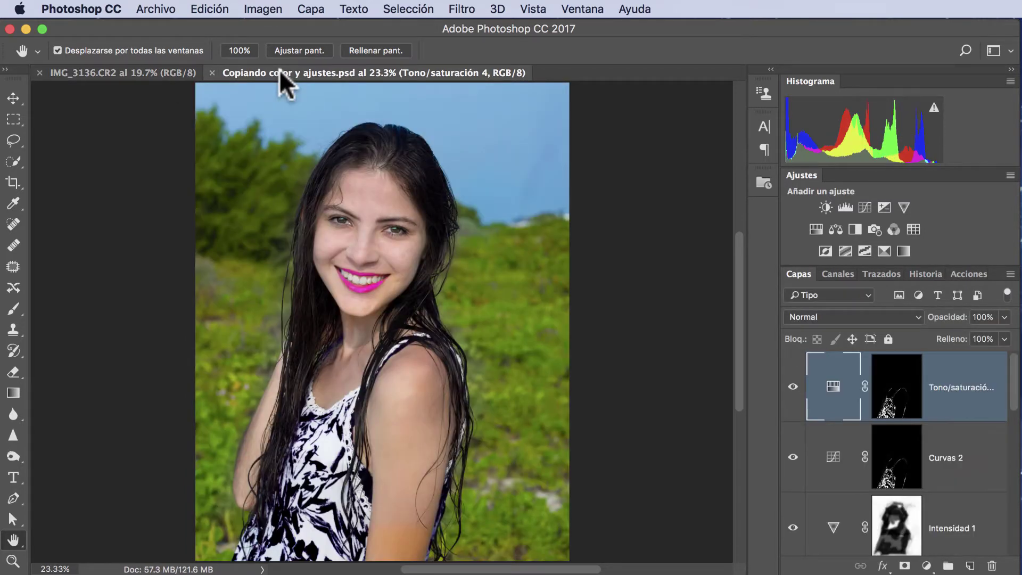
{"action": "left_click", "coordinate": [136, 69]}
{"action": "left_click", "coordinate": [267, 75]}
{"action": "left_click", "coordinate": [572, 9]}
{"action": "mouse_move", "coordinate": [596, 28]}
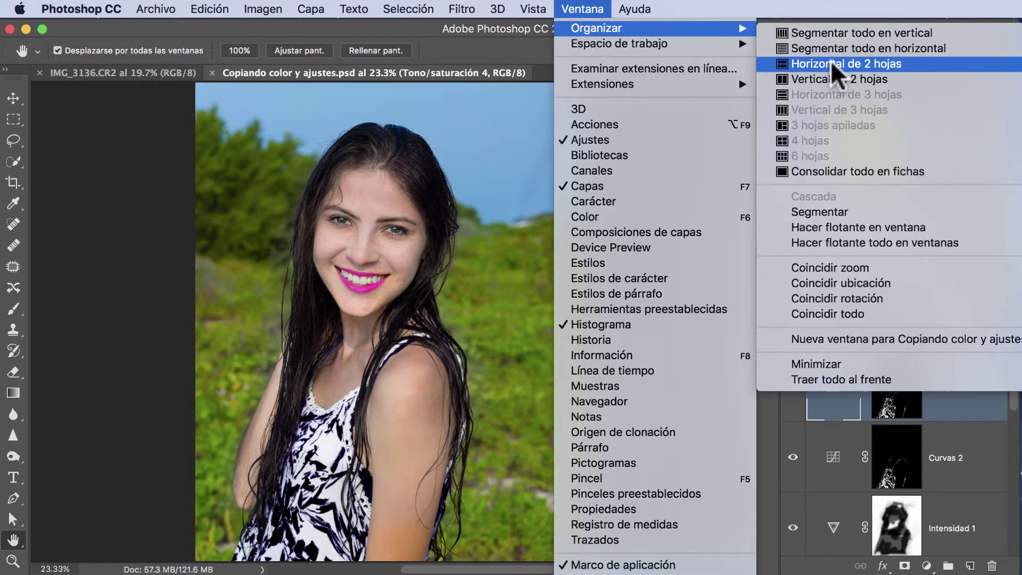
{"action": "left_click", "coordinate": [835, 78]}
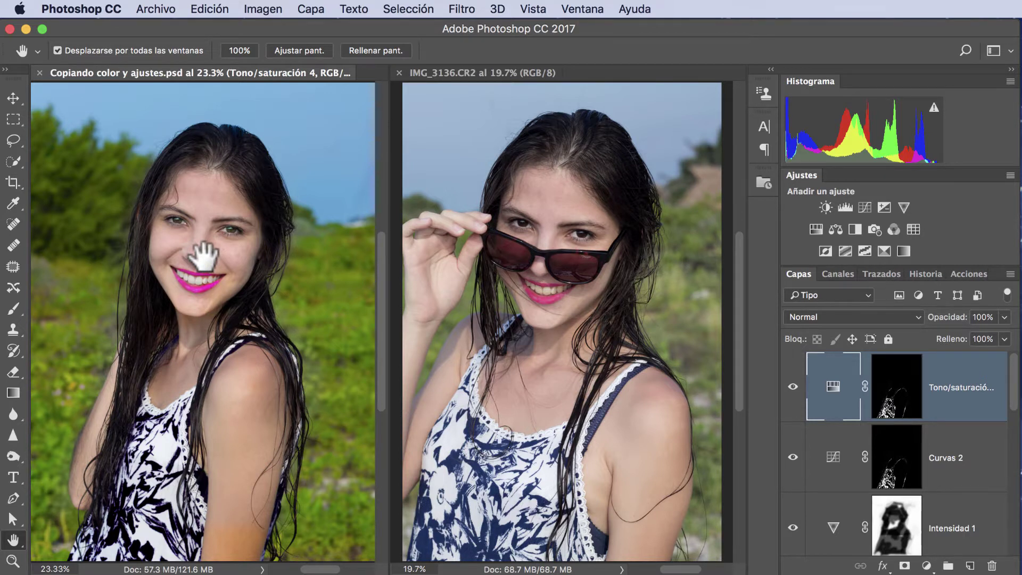
Step: Collapse the Ajustes and Histograma panels and switch layers to Miniaturas pequeñas
{"action": "scroll", "coordinate": [913, 450], "scroll_direction": "down", "scroll_amount": 2}
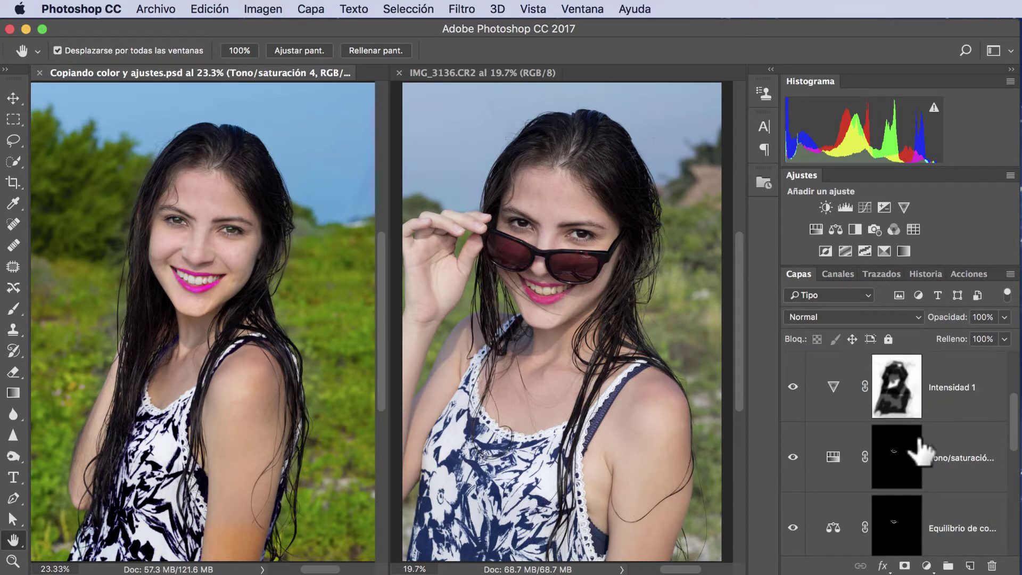
{"action": "scroll", "coordinate": [921, 453], "scroll_direction": "down", "scroll_amount": 3}
{"action": "scroll", "coordinate": [920, 452], "scroll_direction": "down", "scroll_amount": 3}
{"action": "scroll", "coordinate": [919, 451], "scroll_direction": "down", "scroll_amount": 3}
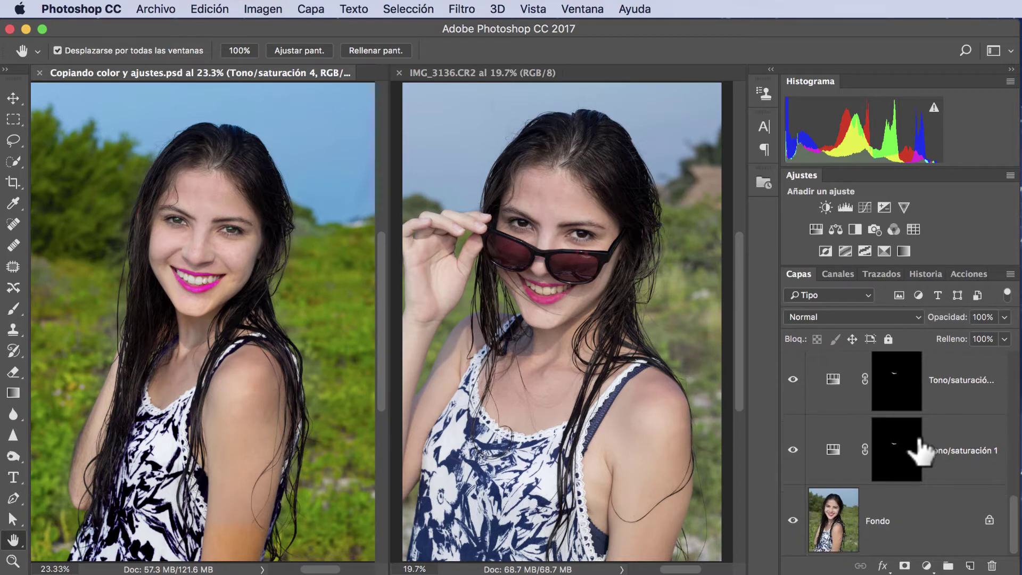
{"action": "scroll", "coordinate": [919, 452], "scroll_direction": "up", "scroll_amount": 10}
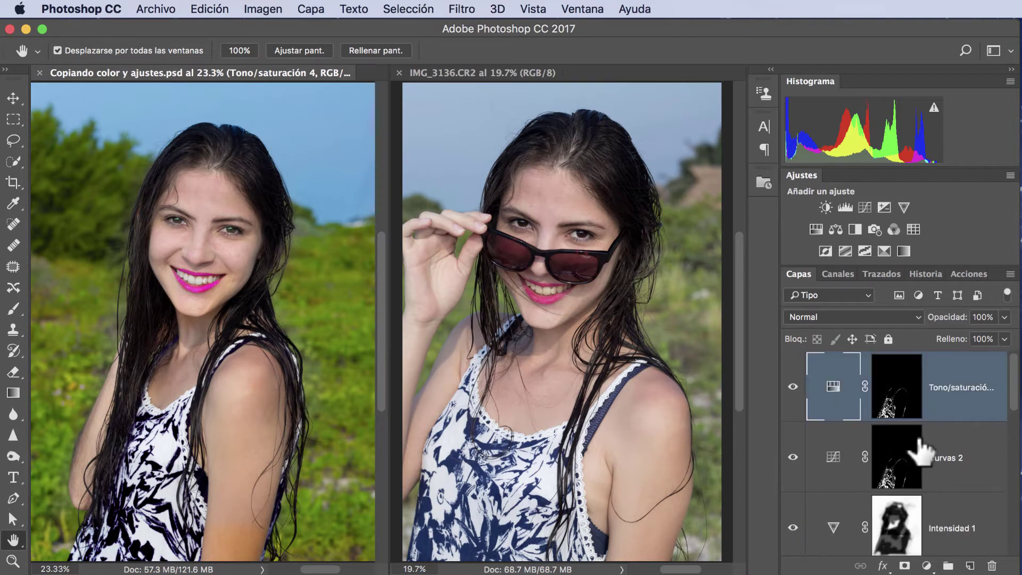
{"action": "double_click", "coordinate": [797, 177]}
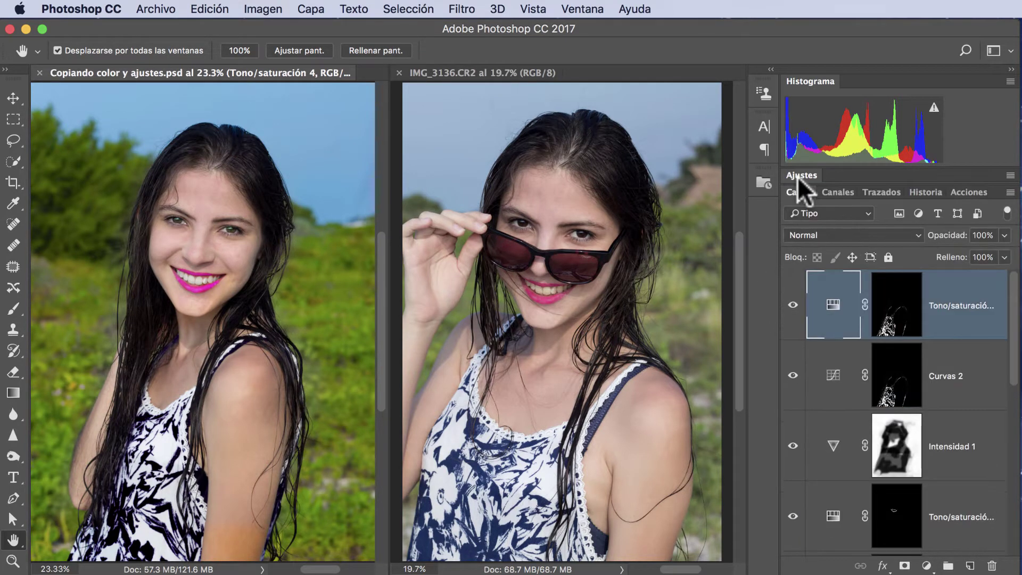
{"action": "double_click", "coordinate": [802, 81]}
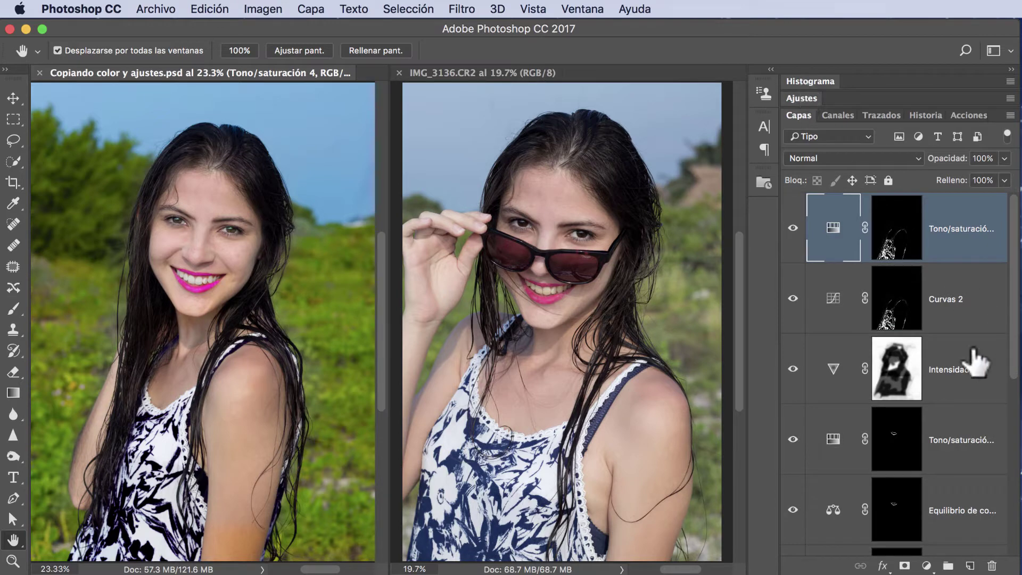
{"action": "right_click", "coordinate": [832, 224]}
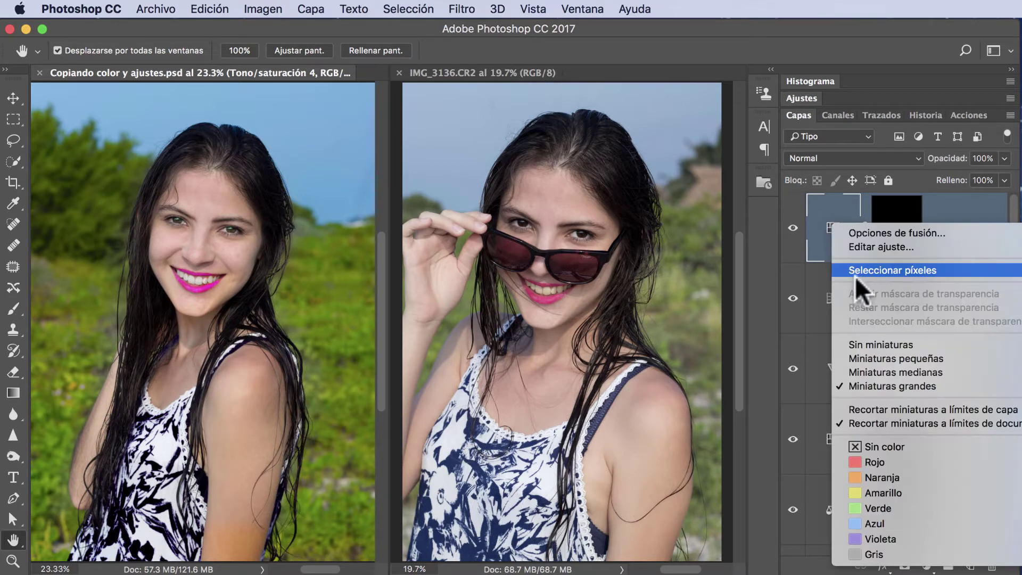
{"action": "left_click", "coordinate": [903, 358]}
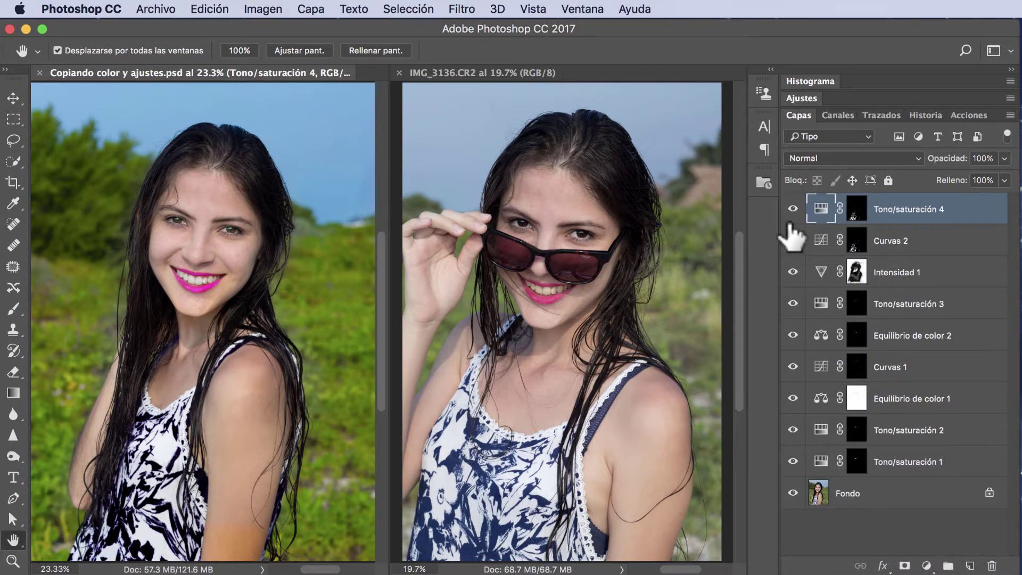
Step: Toggle the adjustment layers' visibility to compare, ending with all shown
{"action": "left_click_drag", "start_coordinate": [793, 209], "coordinate": [793, 461]}
{"action": "left_click", "coordinate": [793, 462]}
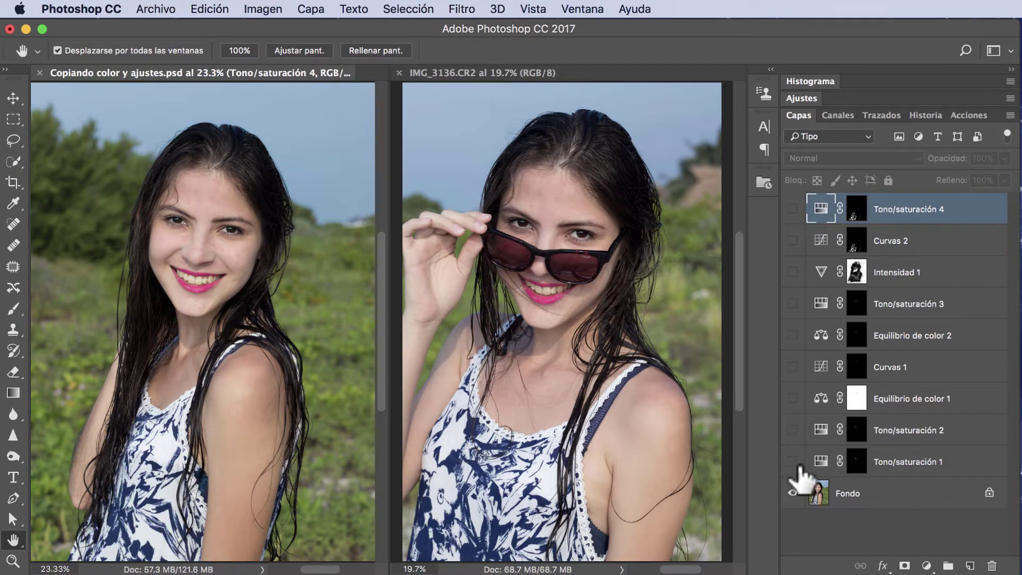
{"action": "left_click", "coordinate": [793, 430]}
{"action": "left_click_drag", "start_coordinate": [793, 386], "coordinate": [793, 210]}
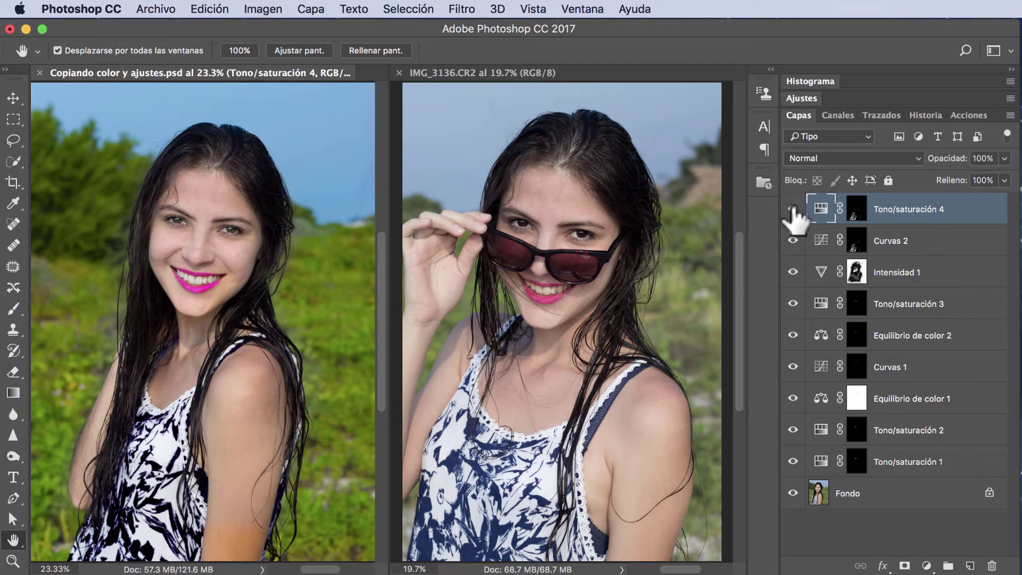
{"action": "left_click_drag", "start_coordinate": [793, 210], "coordinate": [793, 460]}
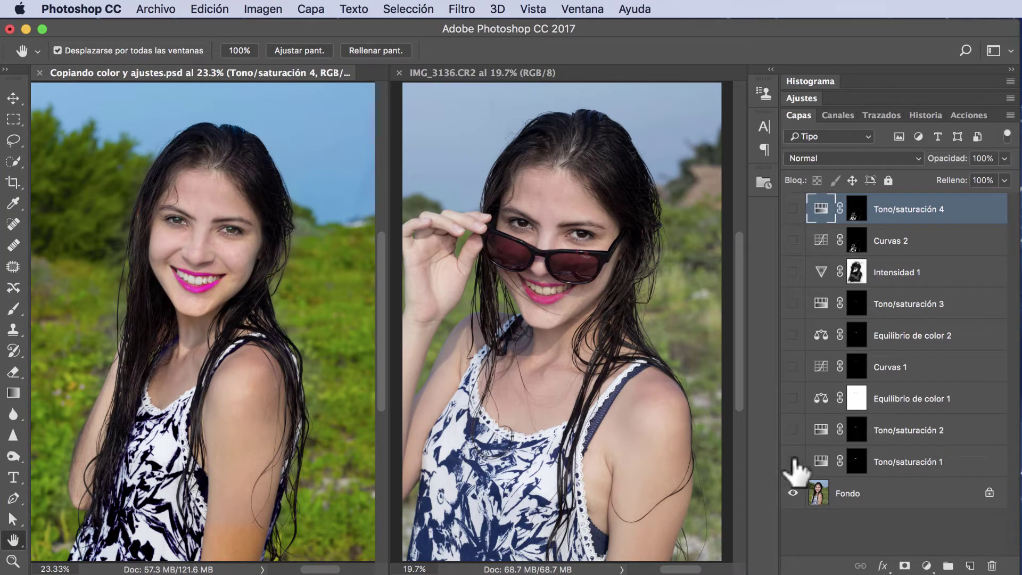
{"action": "left_click_drag", "start_coordinate": [794, 461], "coordinate": [797, 226]}
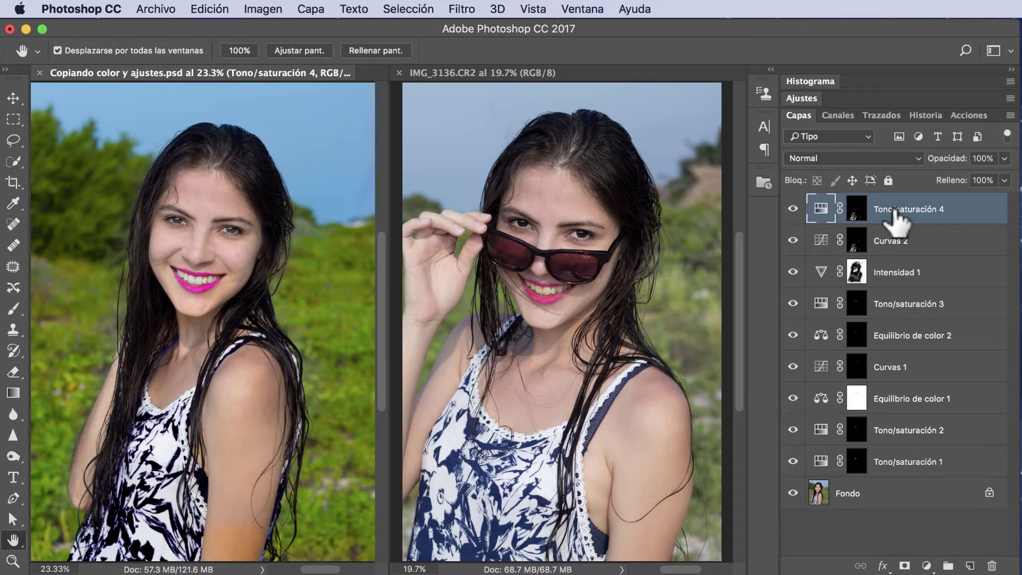
Step: Group Tono/saturación 4 through Curvas 1 into 'Color' and toggle its visibility to check
{"action": "left_click", "coordinate": [897, 464], "text": "shift"}
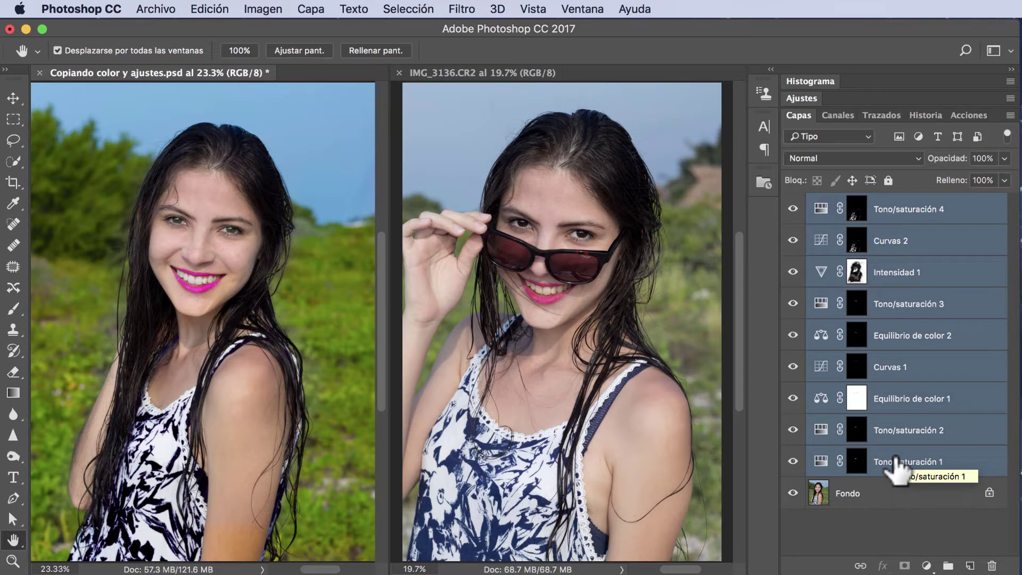
{"action": "key", "text": "ctrl+g"}
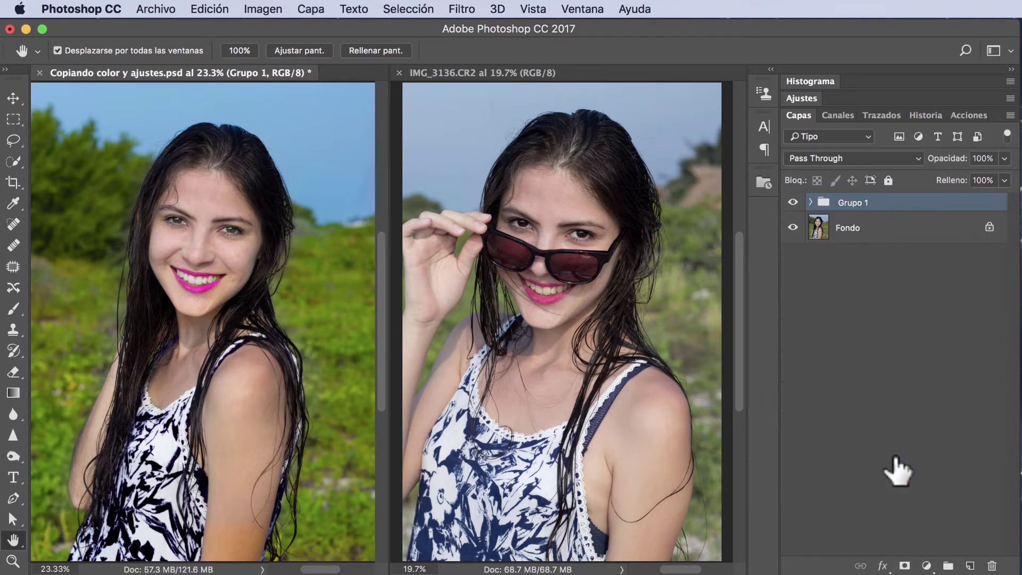
{"action": "double_click", "coordinate": [852, 203]}
{"action": "type", "text": "Co"}
{"action": "type", "text": "lor"}
{"action": "key", "text": "Return"}
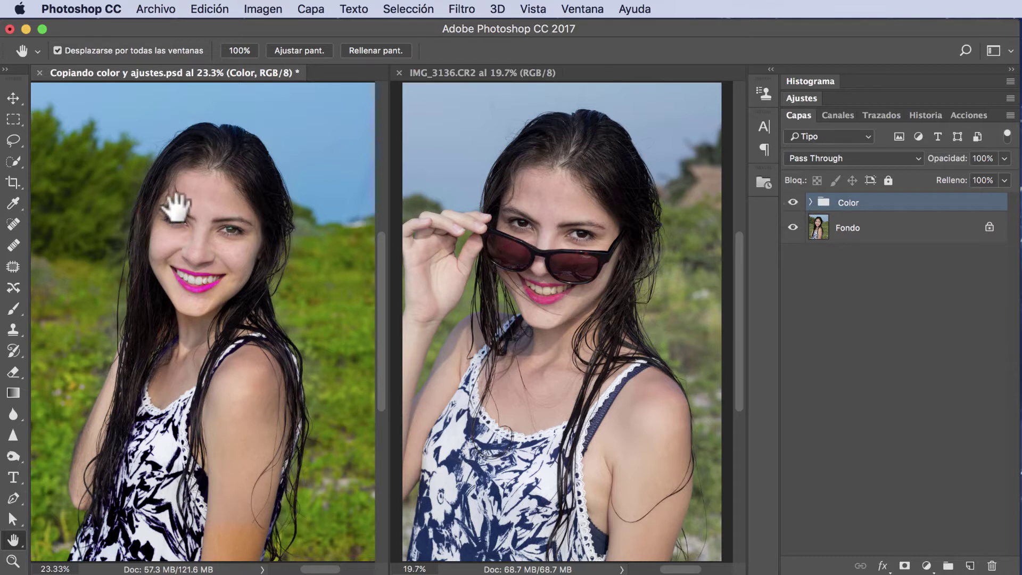
{"action": "left_click", "coordinate": [793, 203]}
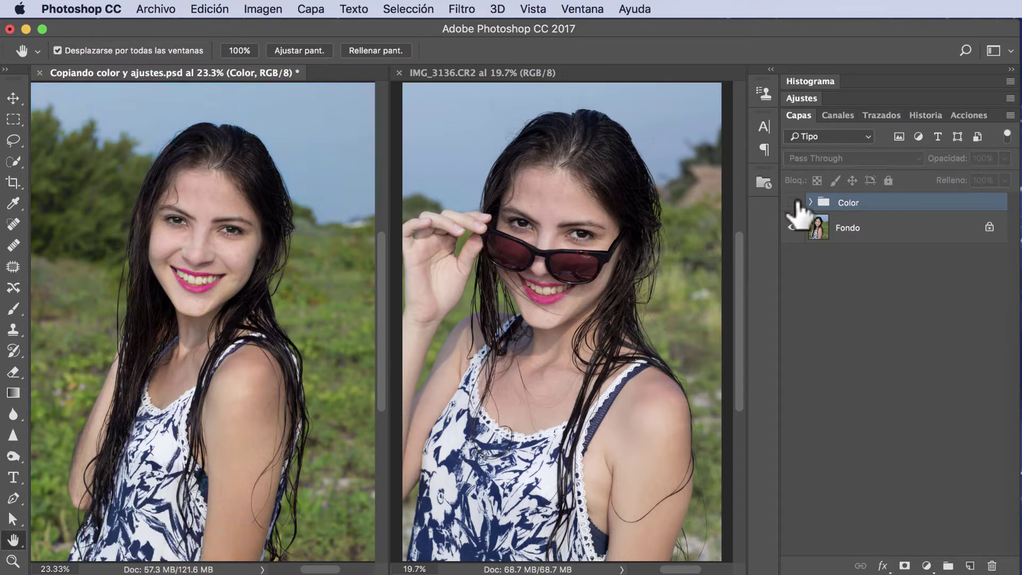
{"action": "left_click", "coordinate": [793, 202]}
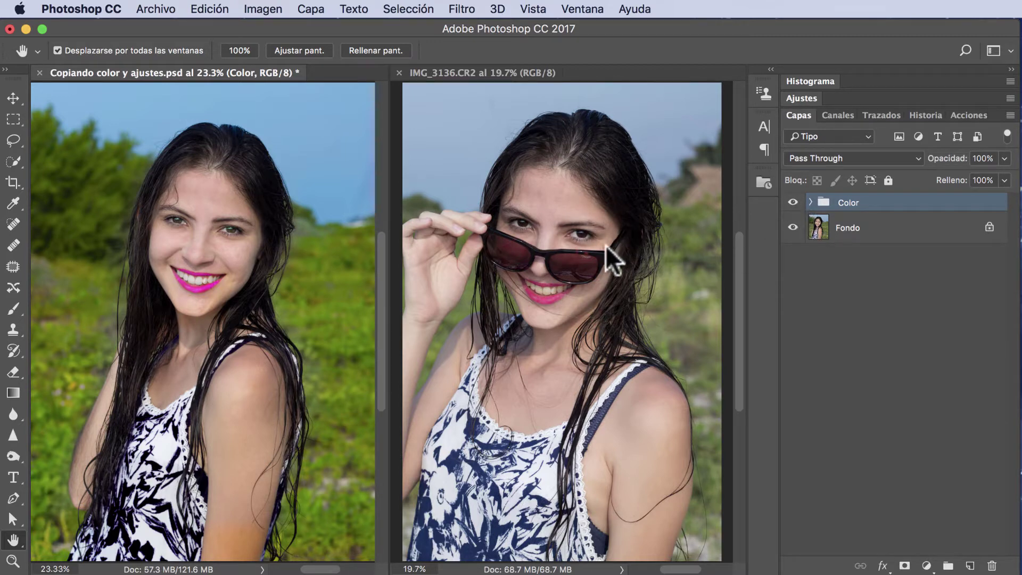
Step: Hide the Color group and drag a copy of it into IMG_3136.CR2
{"action": "left_click", "coordinate": [793, 203]}
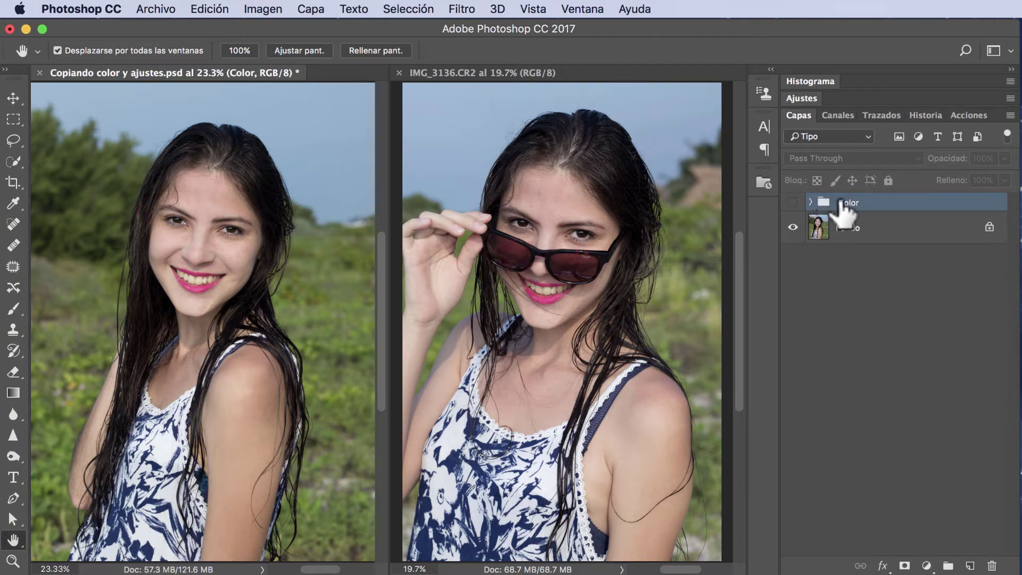
{"action": "mouse_move", "coordinate": [842, 207]}
{"action": "left_mouse_down"}
{"action": "mouse_move", "coordinate": [538, 178]}
{"action": "mouse_move", "coordinate": [509, 165]}
{"action": "left_mouse_up"}
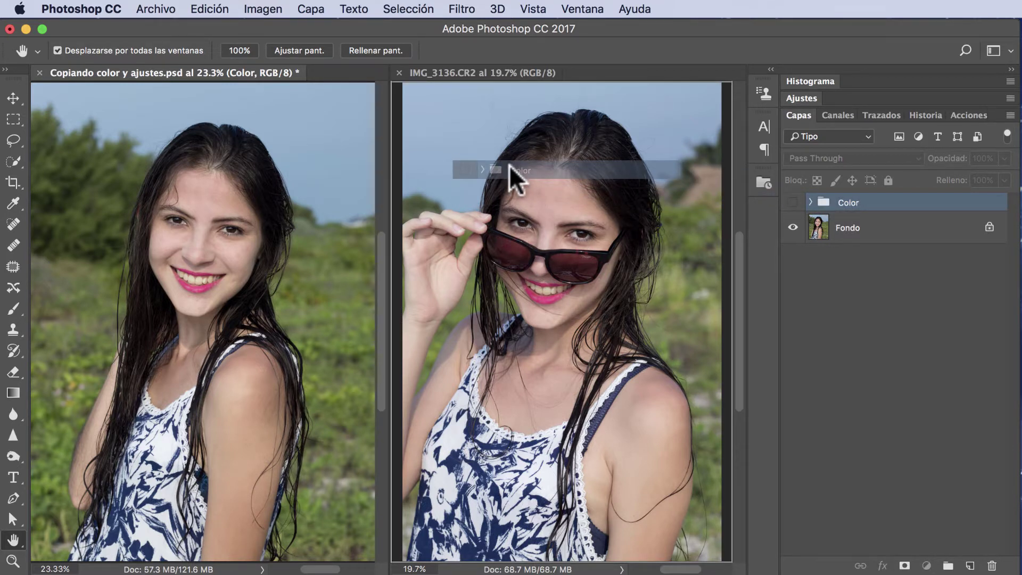
{"action": "left_click_drag", "start_coordinate": [510, 165], "coordinate": [510, 165]}
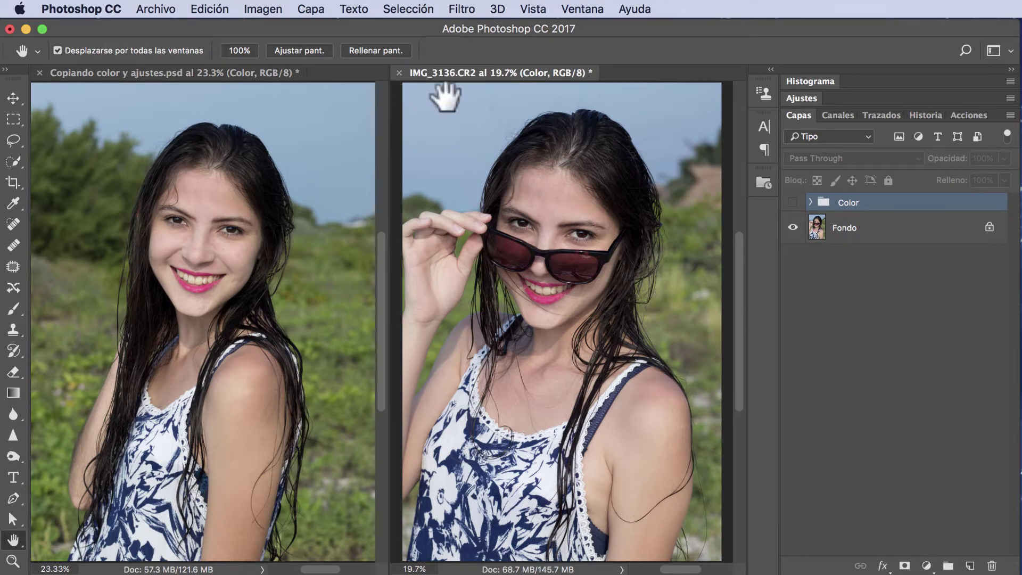
{"action": "left_click", "coordinate": [272, 183]}
{"action": "left_click", "coordinate": [577, 239]}
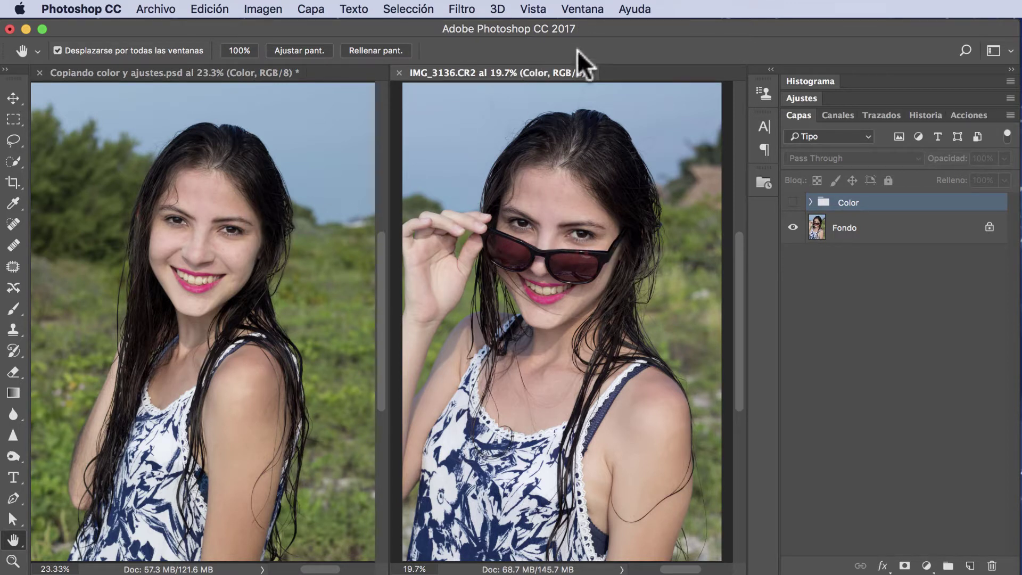
Step: Combine documents into tabs, expand and show the Color group, and hide Tono/saturación 4
{"action": "left_click", "coordinate": [570, 3]}
{"action": "mouse_move", "coordinate": [607, 28]}
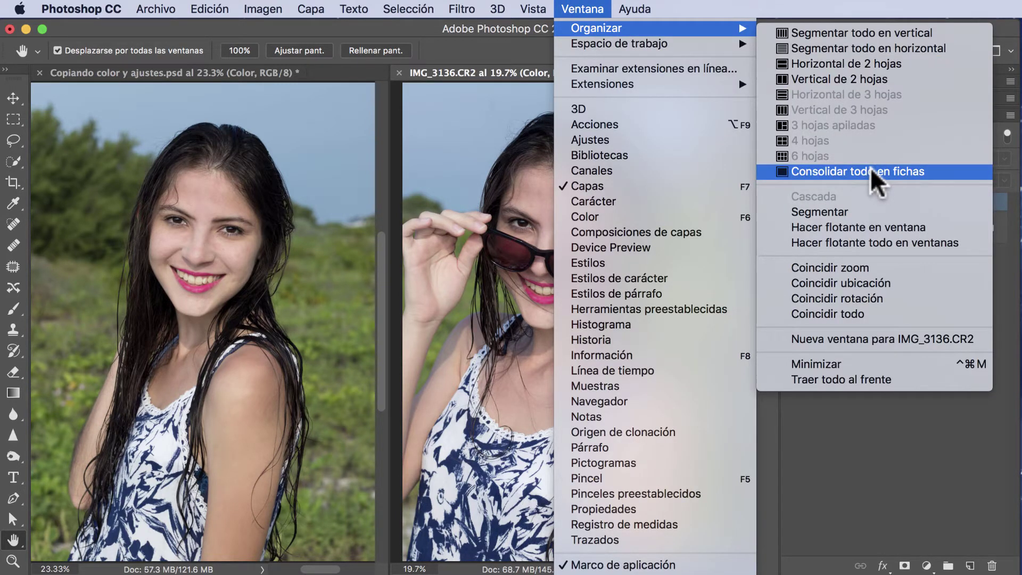
{"action": "left_click", "coordinate": [871, 169]}
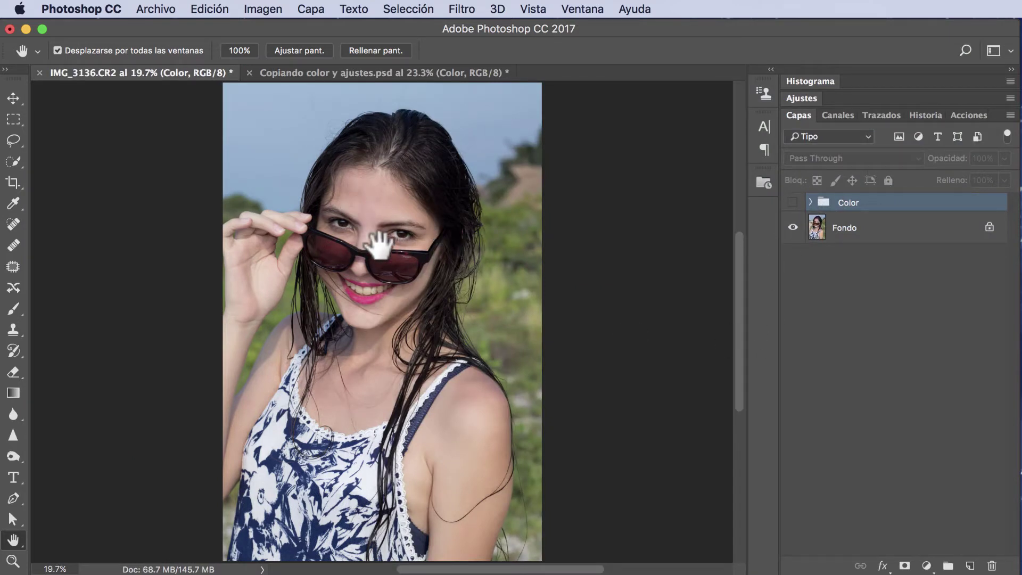
{"action": "left_click", "coordinate": [810, 202]}
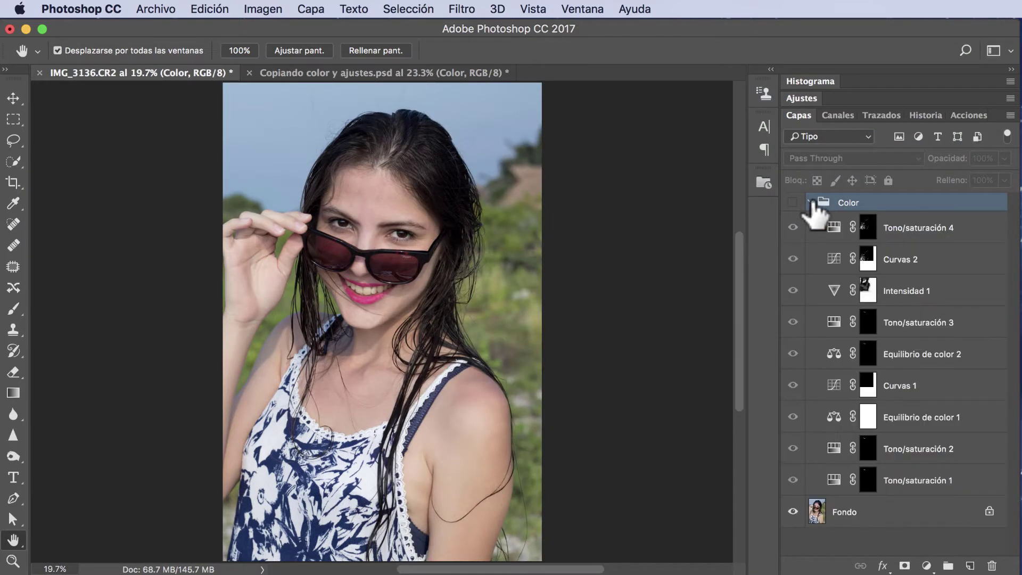
{"action": "left_click", "coordinate": [810, 202]}
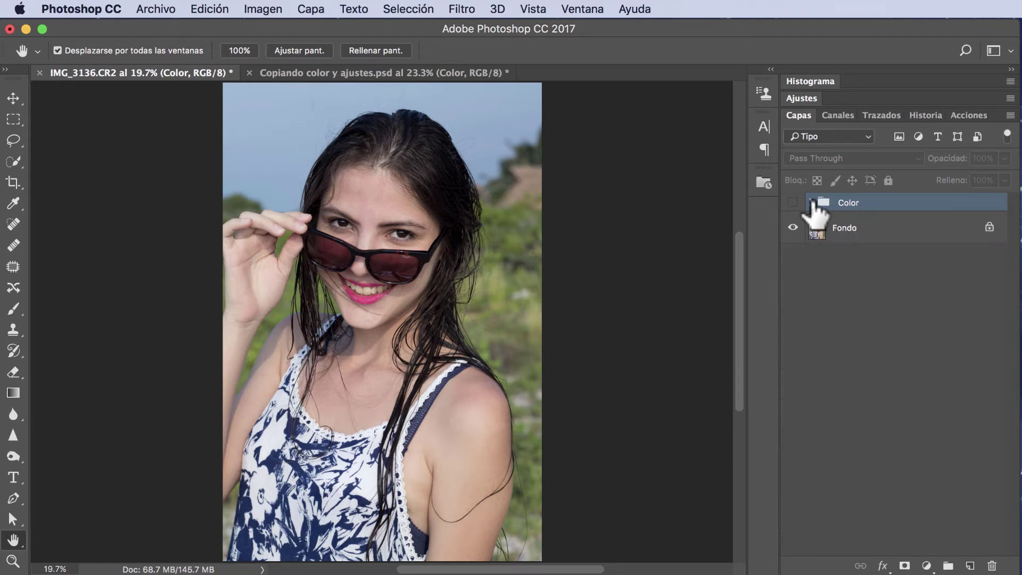
{"action": "left_click", "coordinate": [810, 202]}
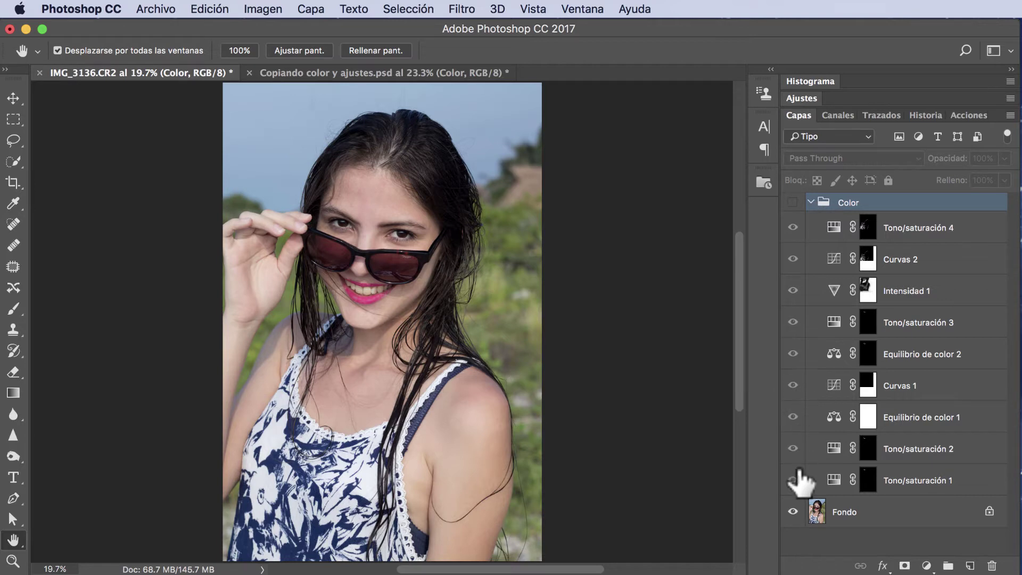
{"action": "left_click", "coordinate": [793, 480]}
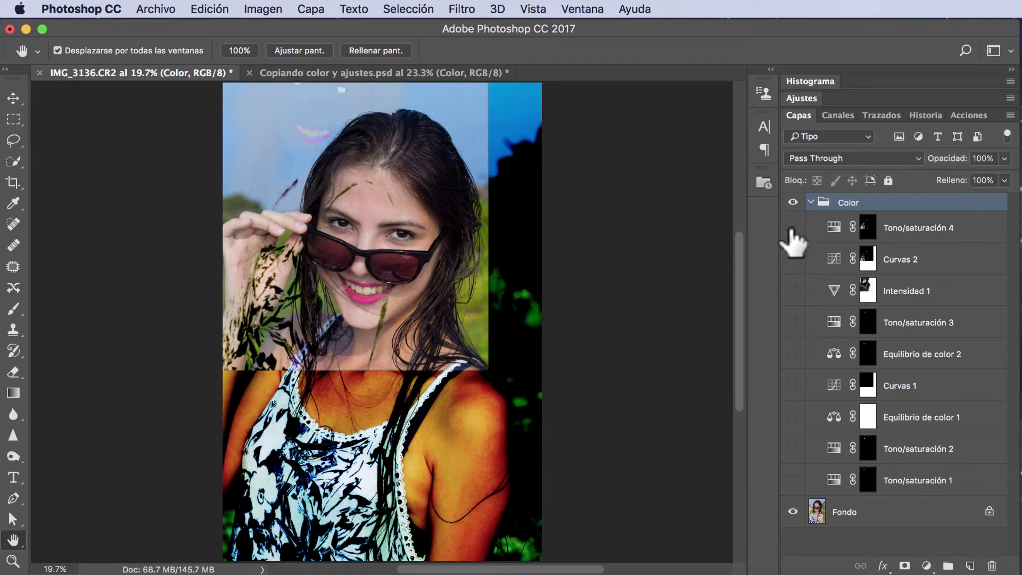
{"action": "left_click", "coordinate": [793, 227]}
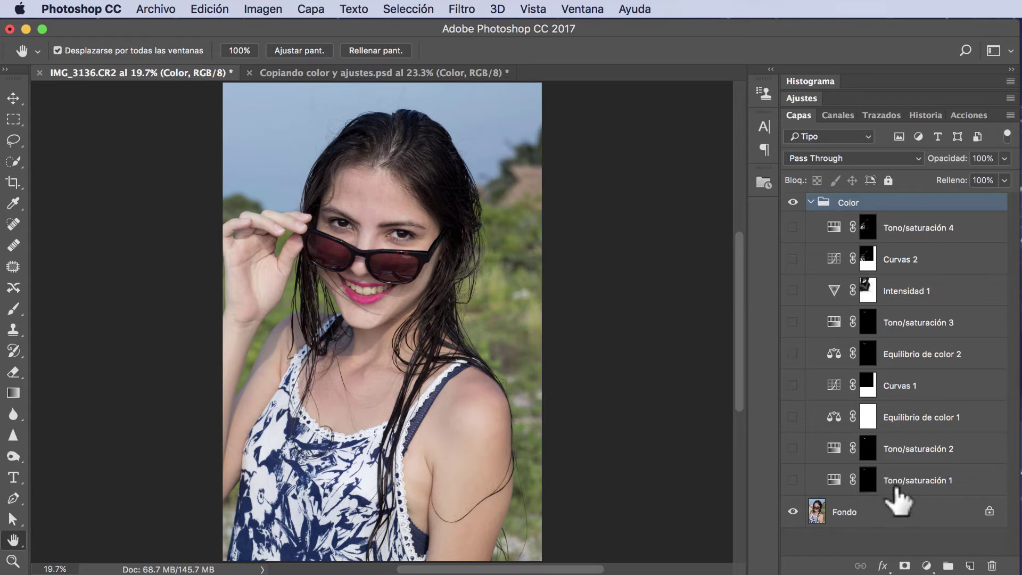
Step: Select the Tono/saturación 1 mask, zoom in on the lips, and turn that layer back on
{"action": "left_click", "coordinate": [903, 481]}
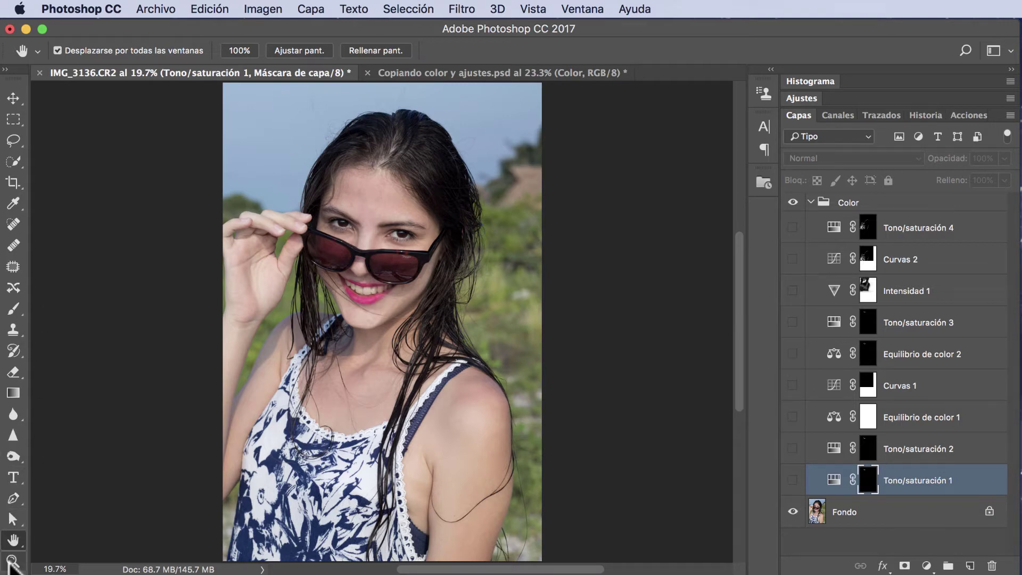
{"action": "left_click", "coordinate": [13, 561]}
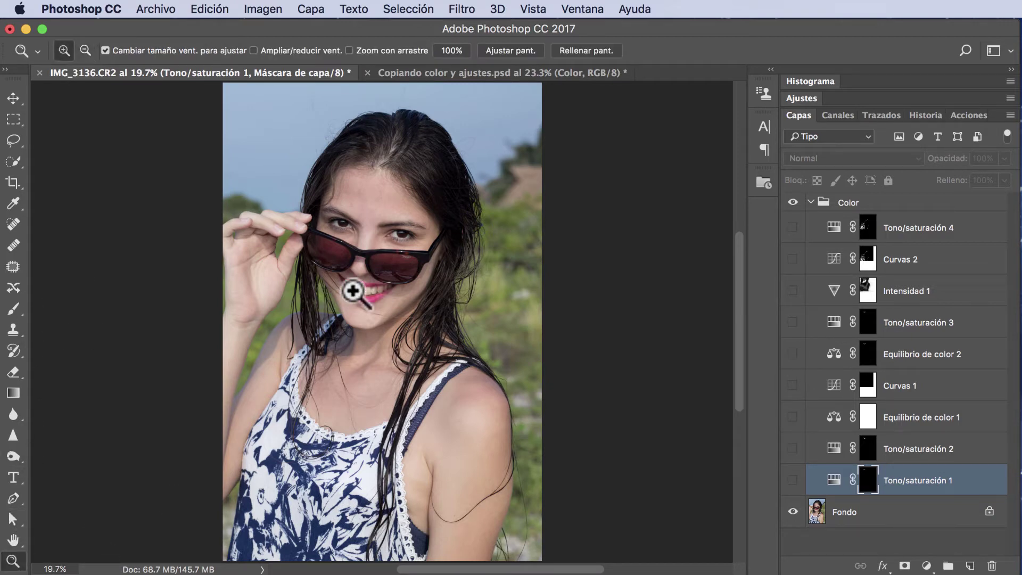
{"action": "left_click", "coordinate": [352, 291]}
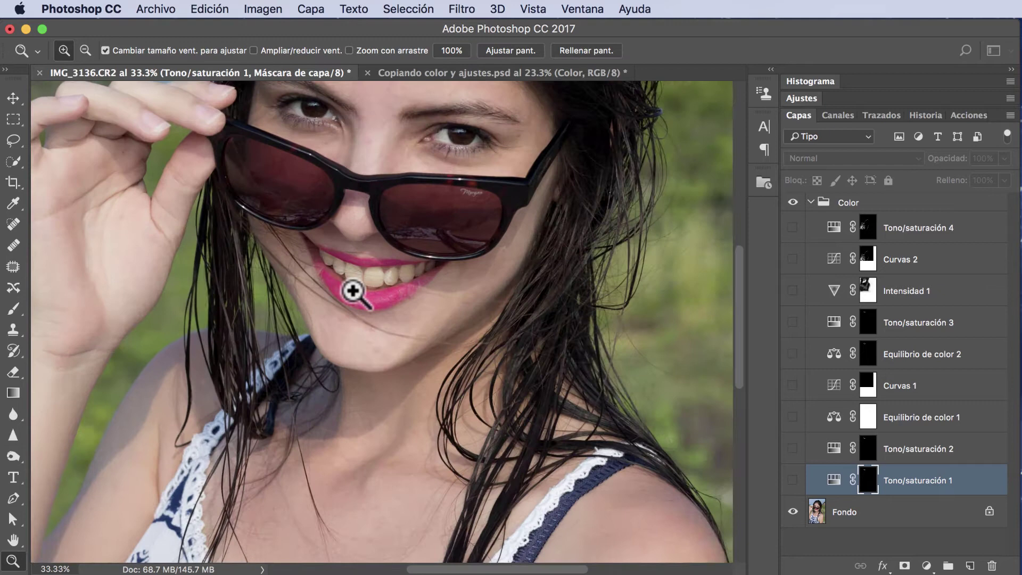
{"action": "left_click", "coordinate": [353, 291]}
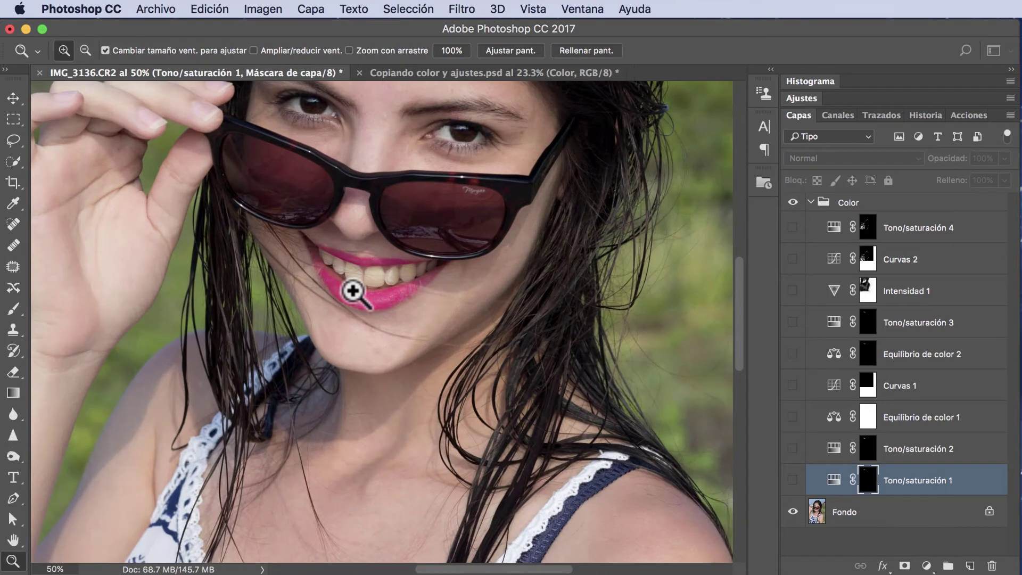
{"action": "left_click", "coordinate": [353, 291]}
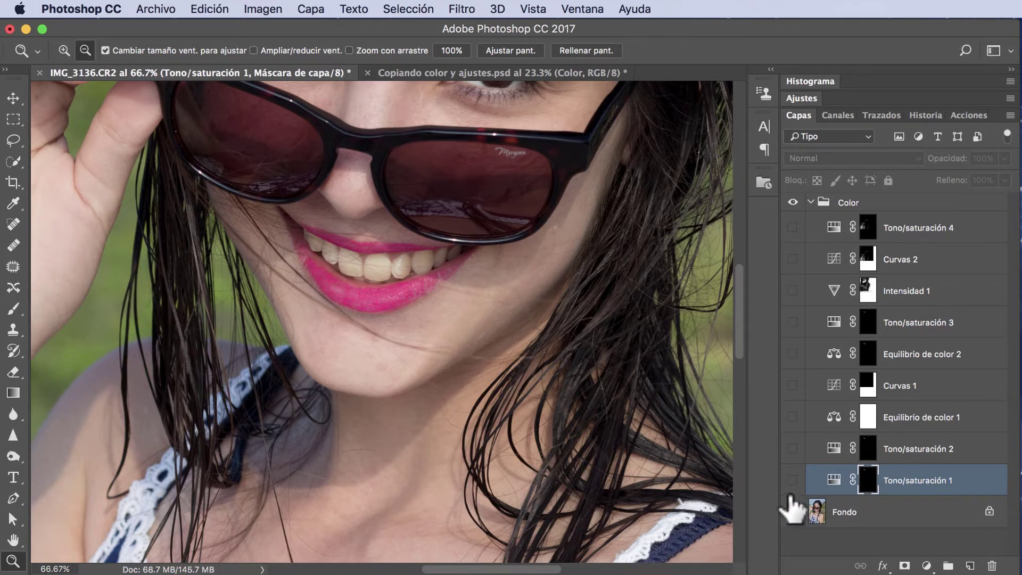
{"action": "left_click", "coordinate": [793, 480]}
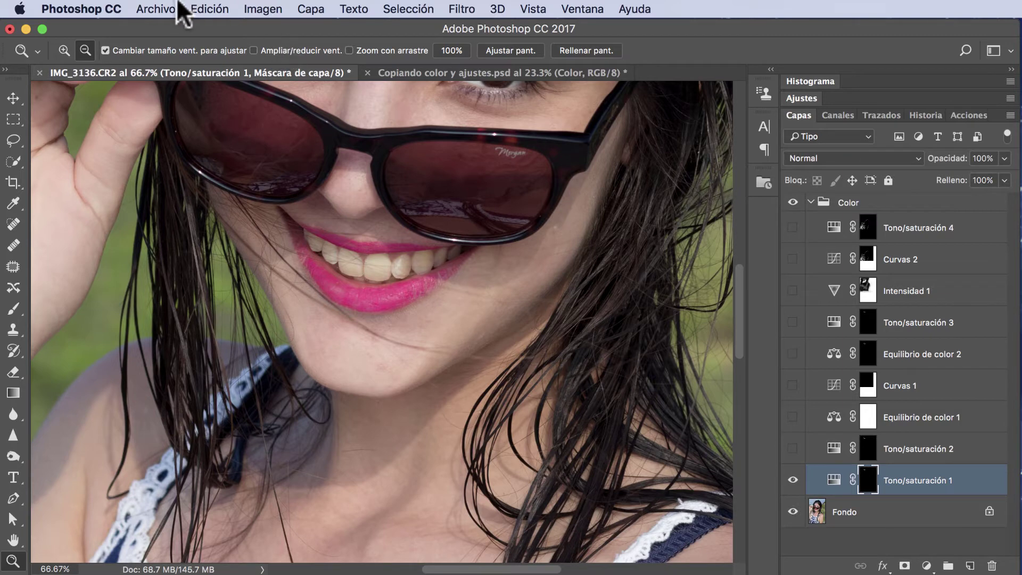
{"action": "left_click", "coordinate": [208, 9]}
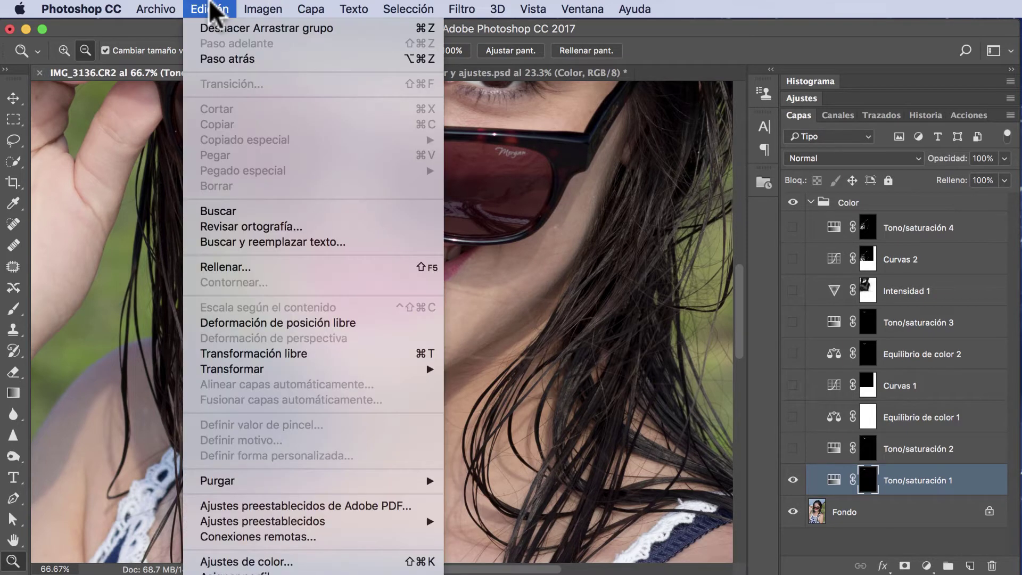
Step: Fill the Tono/saturación 1 mask with black (Contenido: Negro)
{"action": "left_click", "coordinate": [278, 267]}
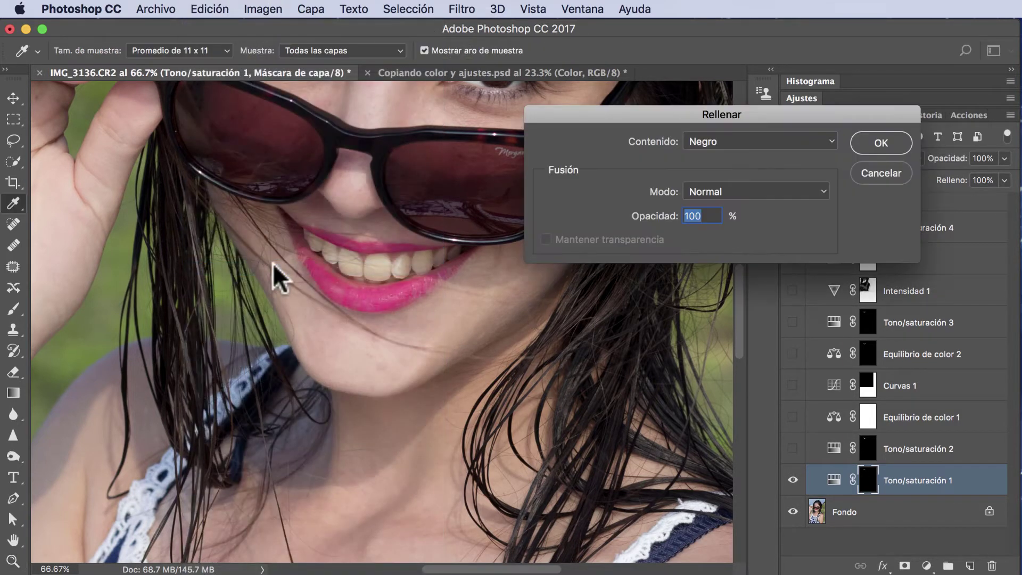
{"action": "left_click", "coordinate": [762, 139]}
{"action": "left_click", "coordinate": [869, 463]}
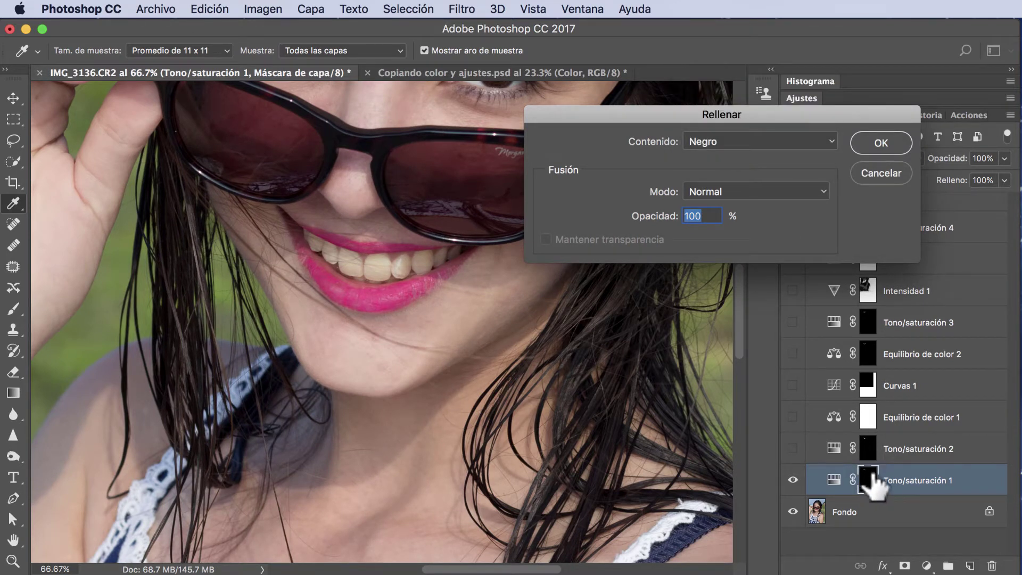
{"action": "left_click", "coordinate": [884, 146]}
Step: Magnify the lips to 200% and get the Brush tool ready
{"action": "key", "text": "z"}
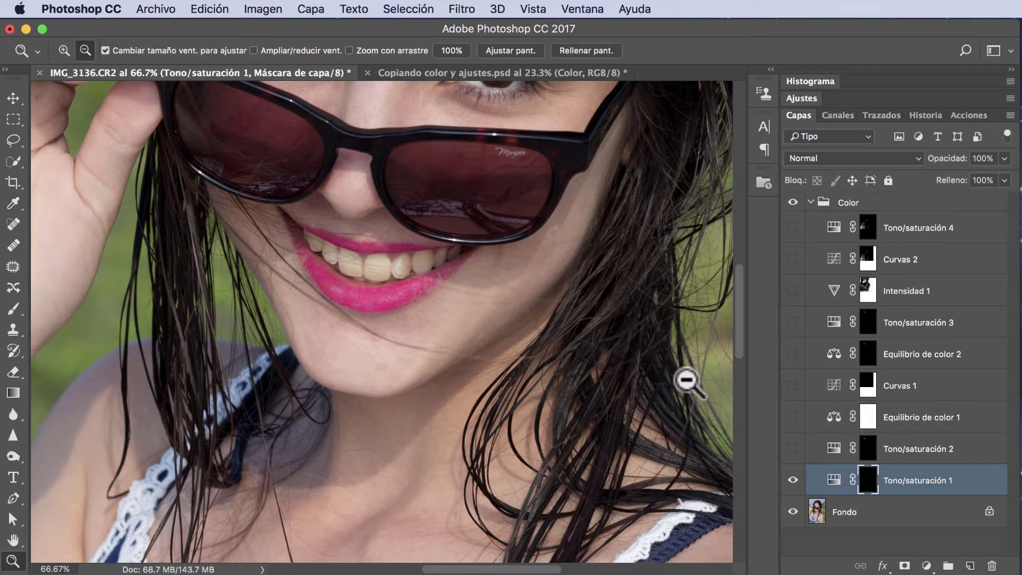
{"action": "left_click", "coordinate": [13, 307]}
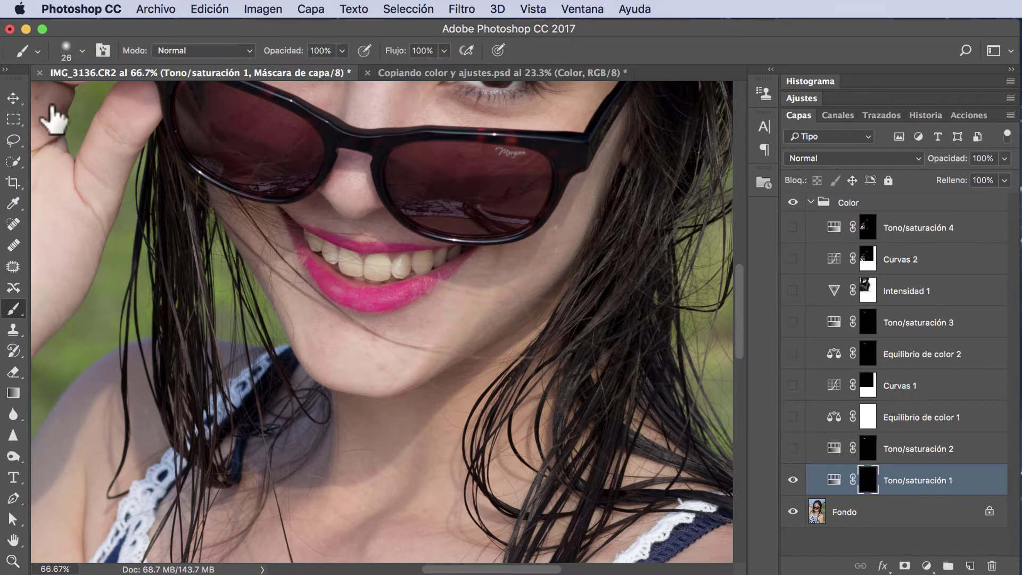
{"action": "left_click", "coordinate": [6, 69]}
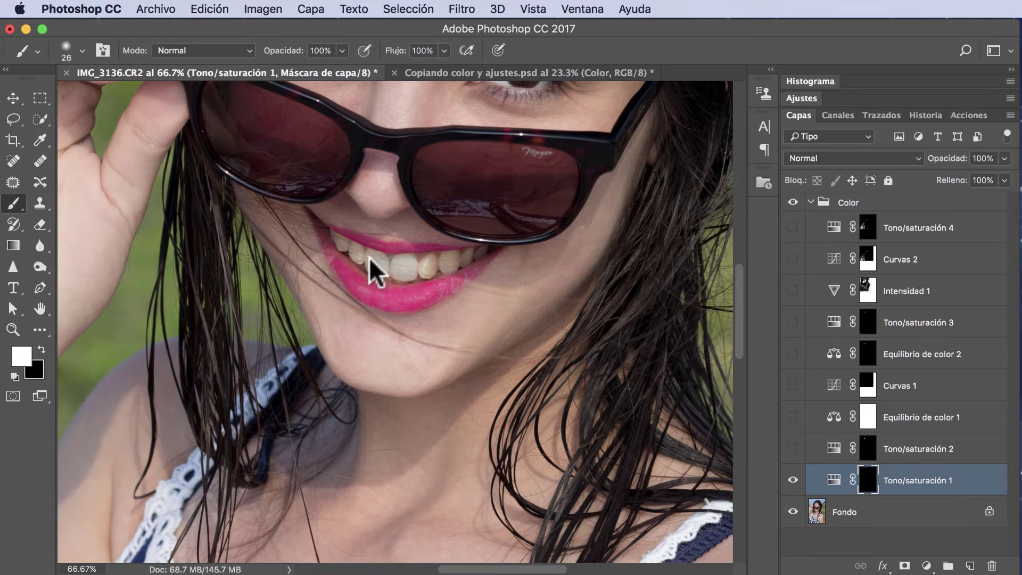
{"action": "left_click", "coordinate": [13, 329]}
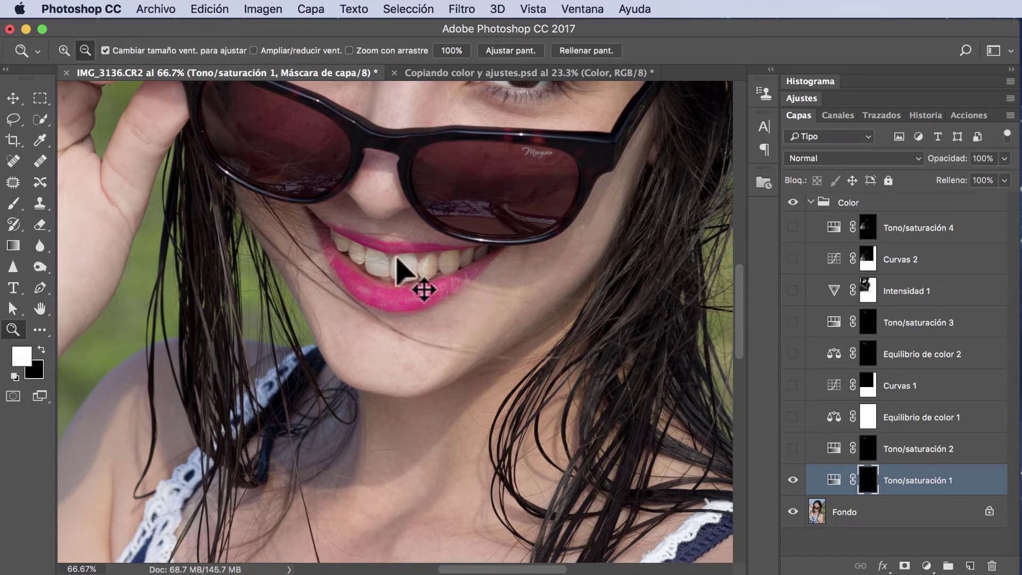
{"action": "right_click", "coordinate": [388, 273]}
{"action": "key", "text": "Escape"}
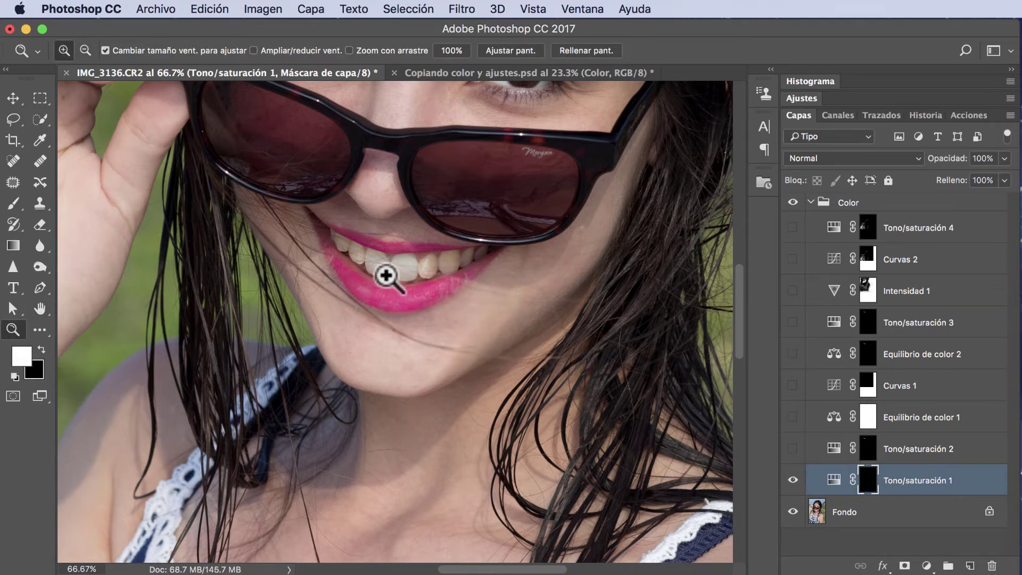
{"action": "left_click", "coordinate": [366, 275]}
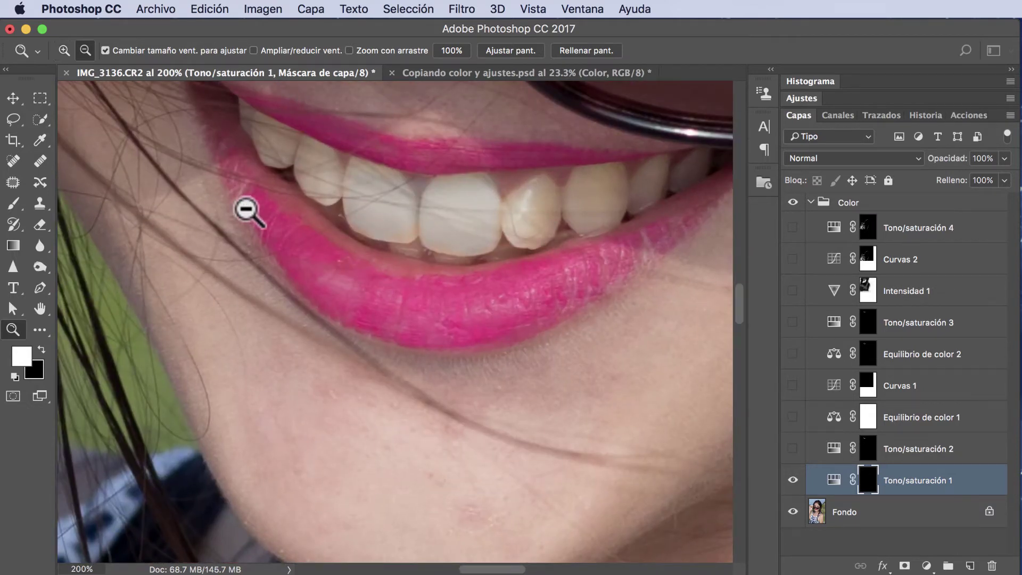
{"action": "left_click", "coordinate": [13, 203]}
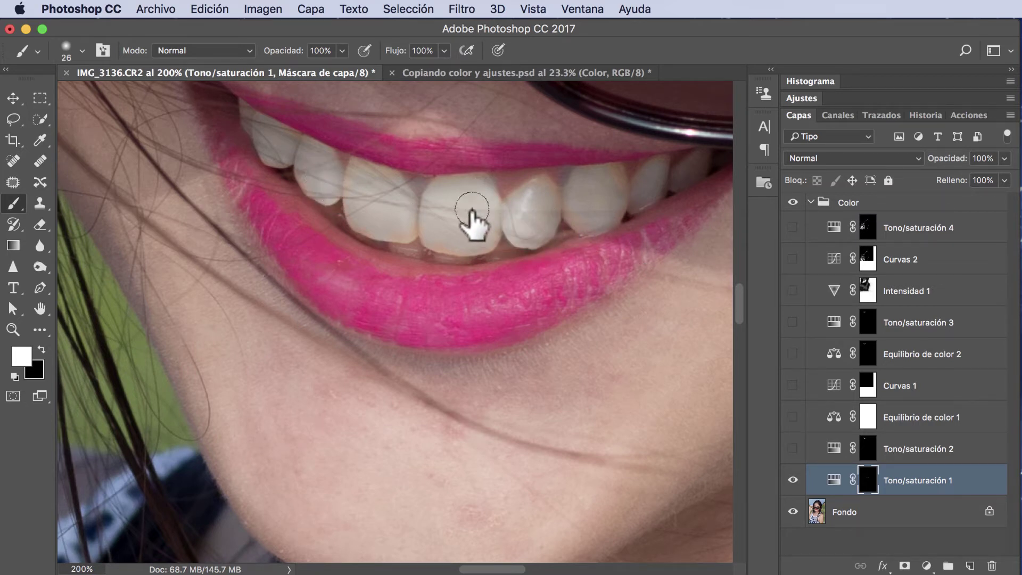
Step: Paint the front and left teeth into the Tono/saturación 1 mask, then drag it toward Tono/saturación 2
{"action": "mouse_move", "coordinate": [450, 226]}
{"action": "left_mouse_down"}
{"action": "mouse_move", "coordinate": [365, 232]}
{"action": "mouse_move", "coordinate": [551, 193]}
{"action": "mouse_move", "coordinate": [604, 192]}
{"action": "mouse_move", "coordinate": [616, 205]}
{"action": "left_mouse_up"}
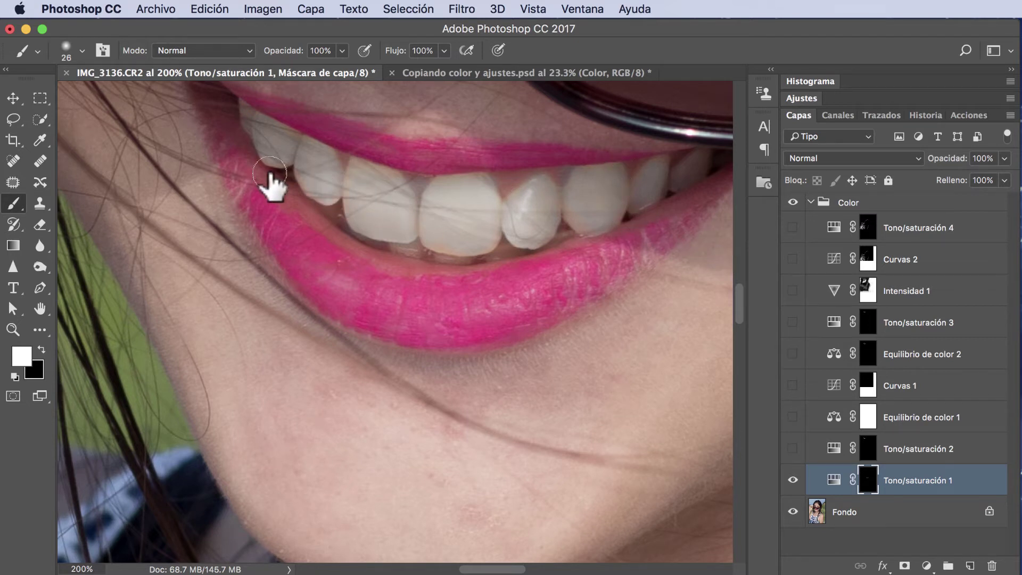
{"action": "left_click_drag", "start_coordinate": [274, 164], "coordinate": [356, 169]}
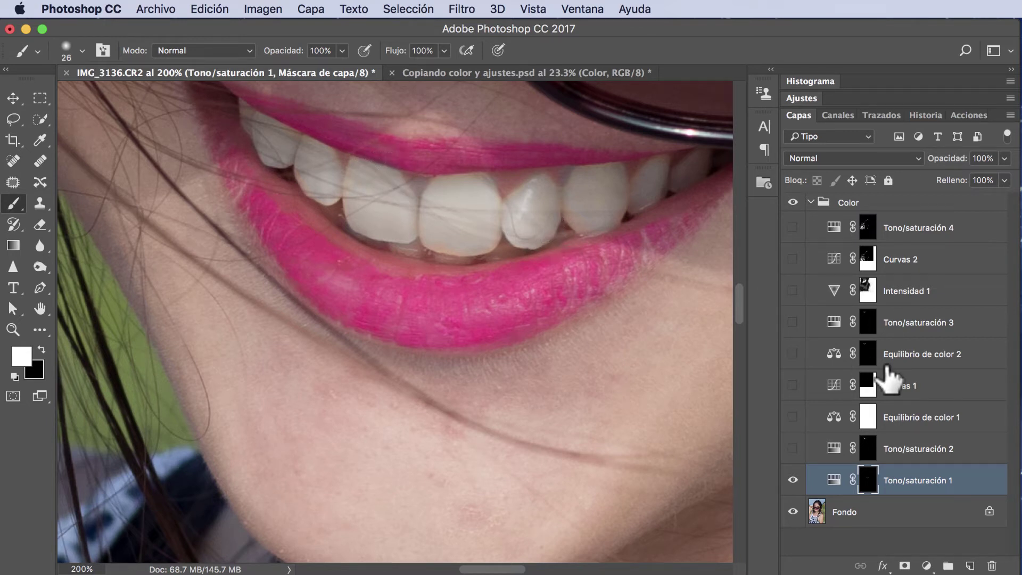
{"action": "mouse_move", "coordinate": [881, 379]}
{"action": "left_mouse_down"}
{"action": "mouse_move", "coordinate": [867, 471]}
{"action": "mouse_move", "coordinate": [869, 457]}
{"action": "left_mouse_up"}
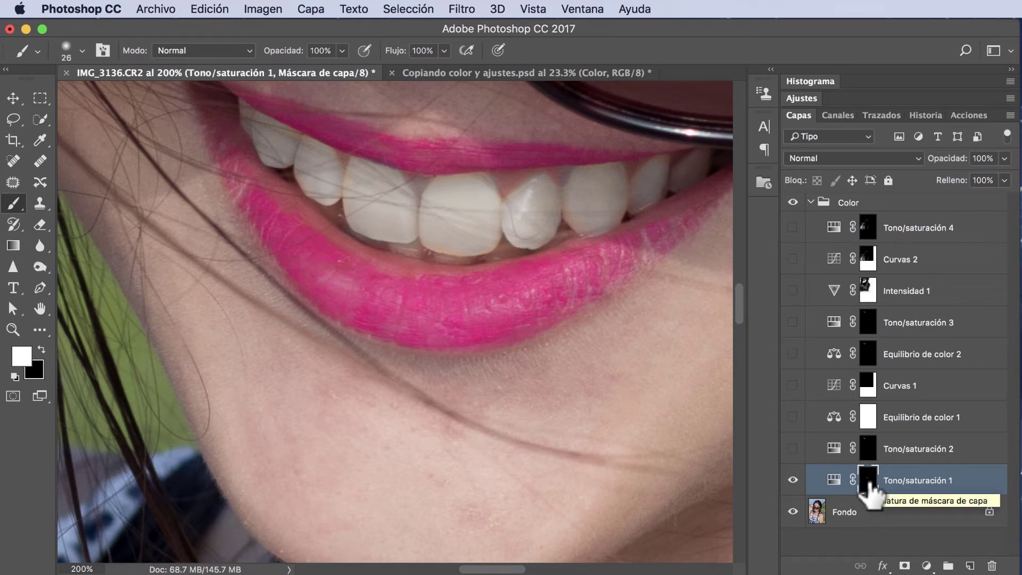
{"action": "left_click_drag", "start_coordinate": [868, 484], "coordinate": [871, 448]}
Step: Replace Tono/saturación 2's mask with the teeth mask, show it, and paint along the teeth
{"action": "left_click_drag", "start_coordinate": [947, 267], "coordinate": [733, 206]}
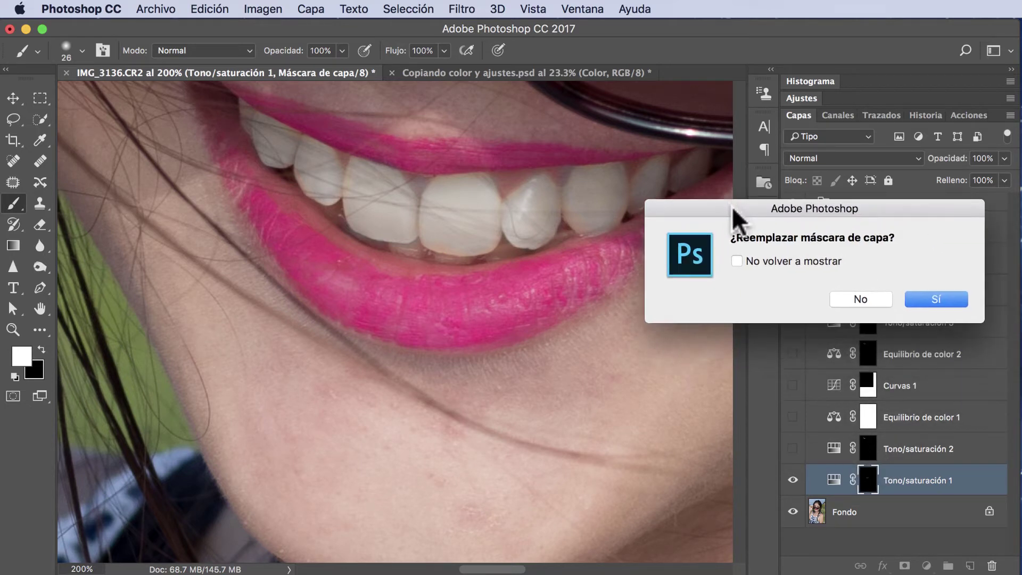
{"action": "left_click", "coordinate": [934, 296]}
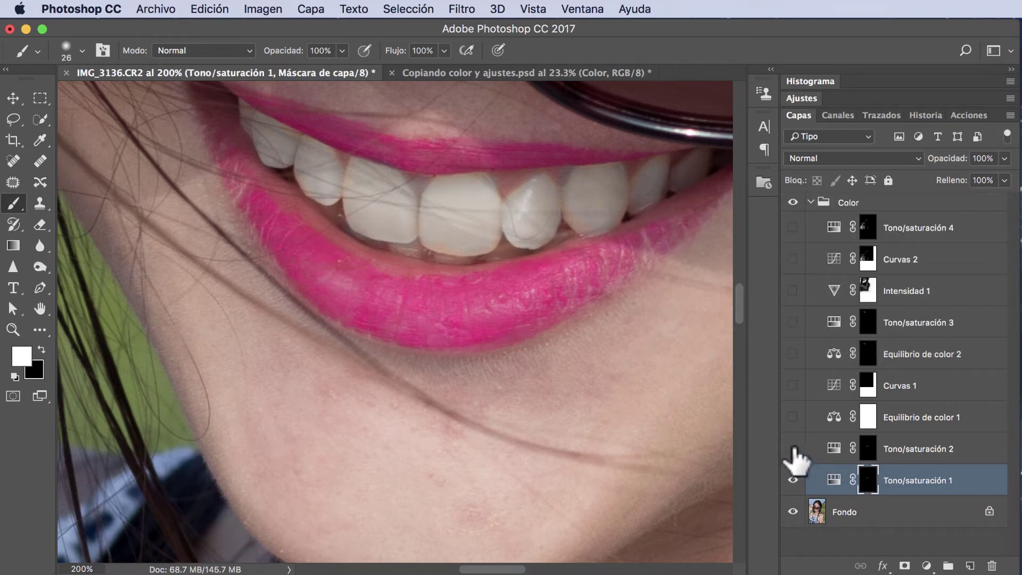
{"action": "left_click", "coordinate": [793, 448]}
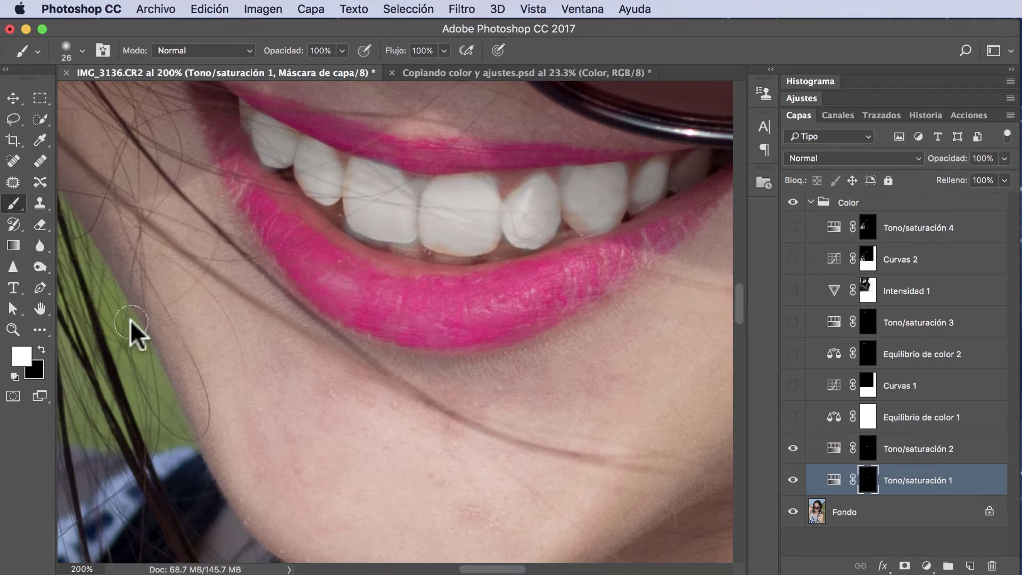
{"action": "left_click", "coordinate": [868, 450]}
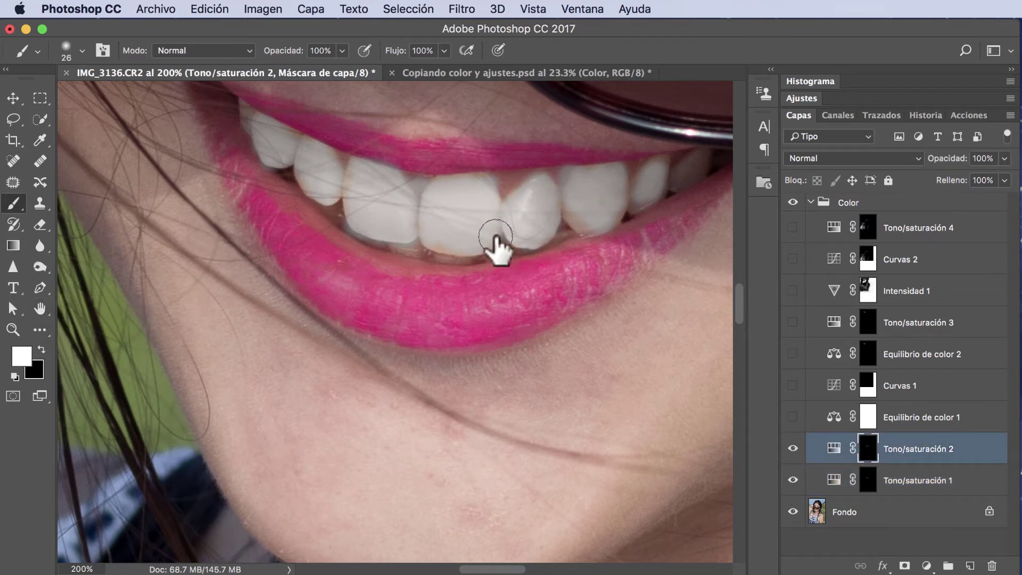
{"action": "mouse_move", "coordinate": [495, 240]}
{"action": "left_mouse_down"}
{"action": "mouse_move", "coordinate": [449, 250]}
{"action": "mouse_move", "coordinate": [586, 230]}
{"action": "mouse_move", "coordinate": [590, 187]}
{"action": "mouse_move", "coordinate": [392, 235]}
{"action": "mouse_move", "coordinate": [365, 221]}
{"action": "mouse_move", "coordinate": [352, 172]}
{"action": "mouse_move", "coordinate": [353, 221]}
{"action": "mouse_move", "coordinate": [313, 203]}
{"action": "mouse_move", "coordinate": [301, 180]}
{"action": "mouse_move", "coordinate": [308, 164]}
{"action": "left_mouse_up"}
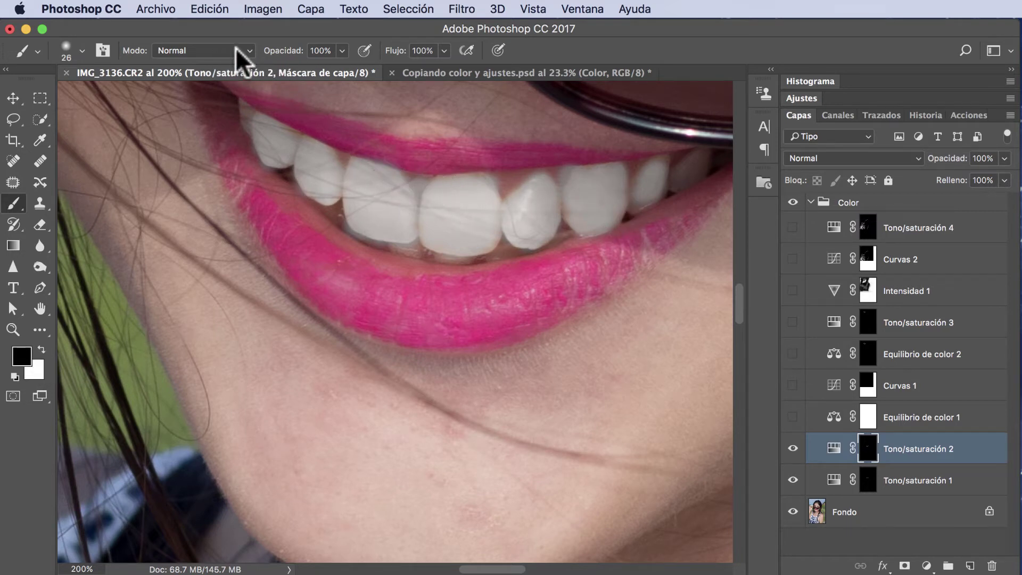
Step: Shrink the brush to 13 px and reselect the Tono/saturación 1 mask
{"action": "left_click", "coordinate": [82, 51]}
{"action": "left_click_drag", "start_coordinate": [104, 96], "coordinate": [95, 95]}
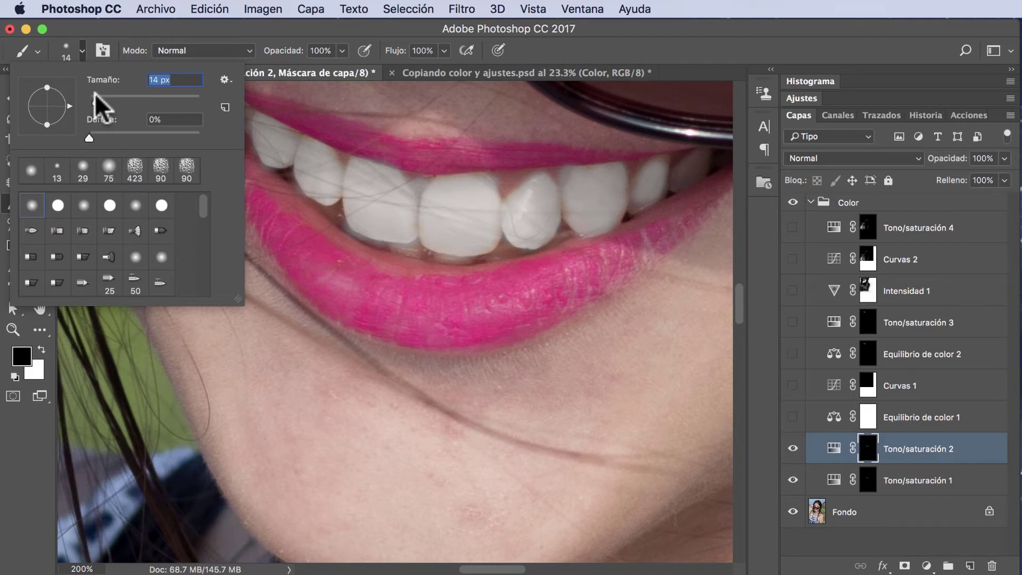
{"action": "left_click", "coordinate": [417, 183]}
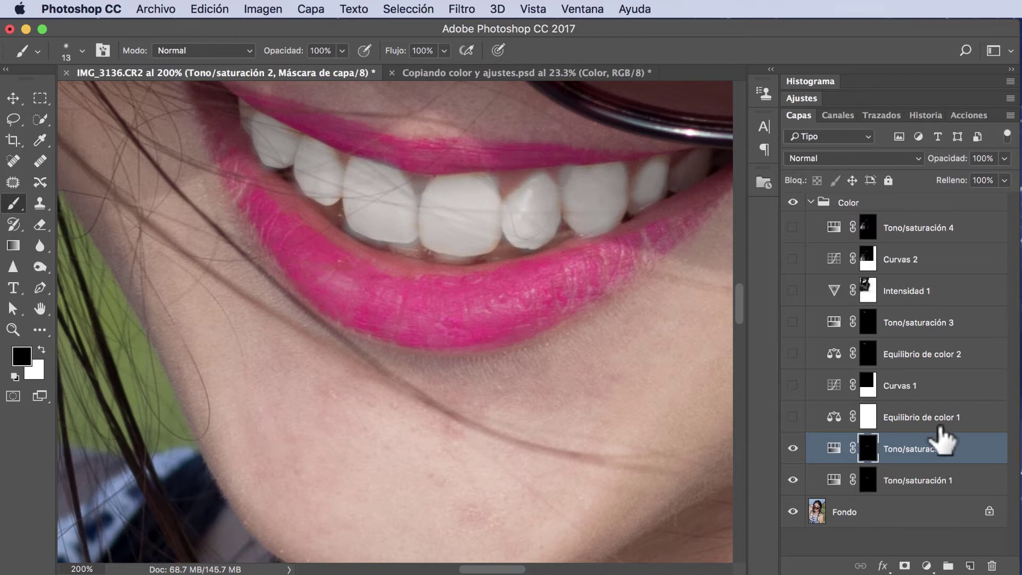
{"action": "left_click", "coordinate": [870, 479]}
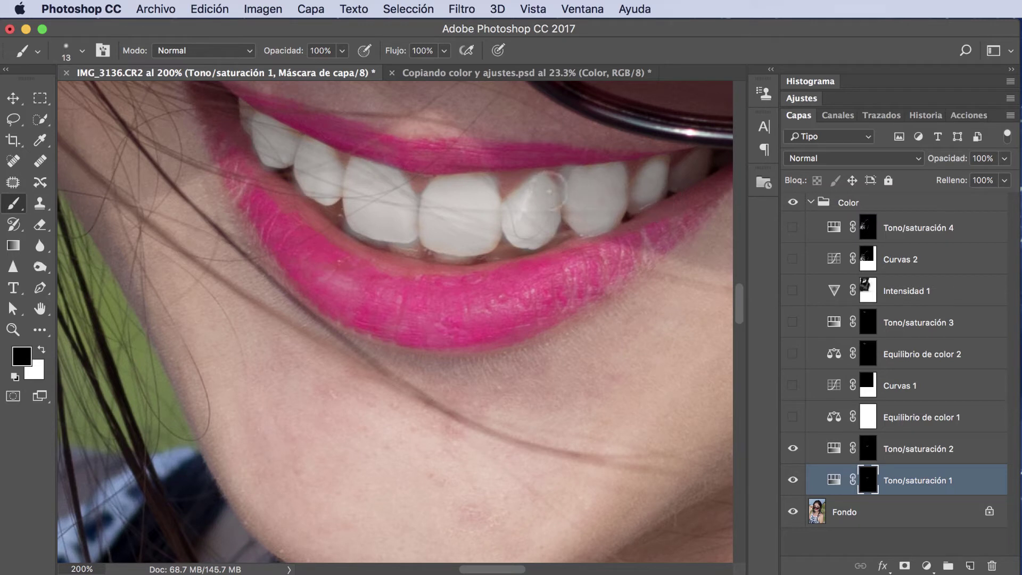
Step: Refine the Tono/saturación 1 teeth mask with black paint, then unlink Tono/saturación 2 from its mask
{"action": "left_click", "coordinate": [868, 451]}
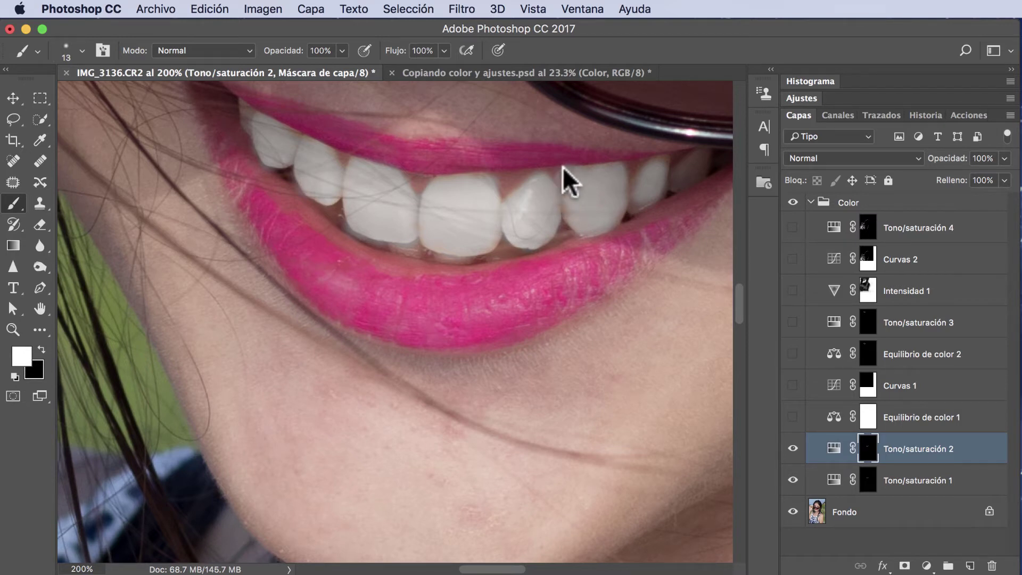
{"action": "left_click", "coordinate": [866, 480]}
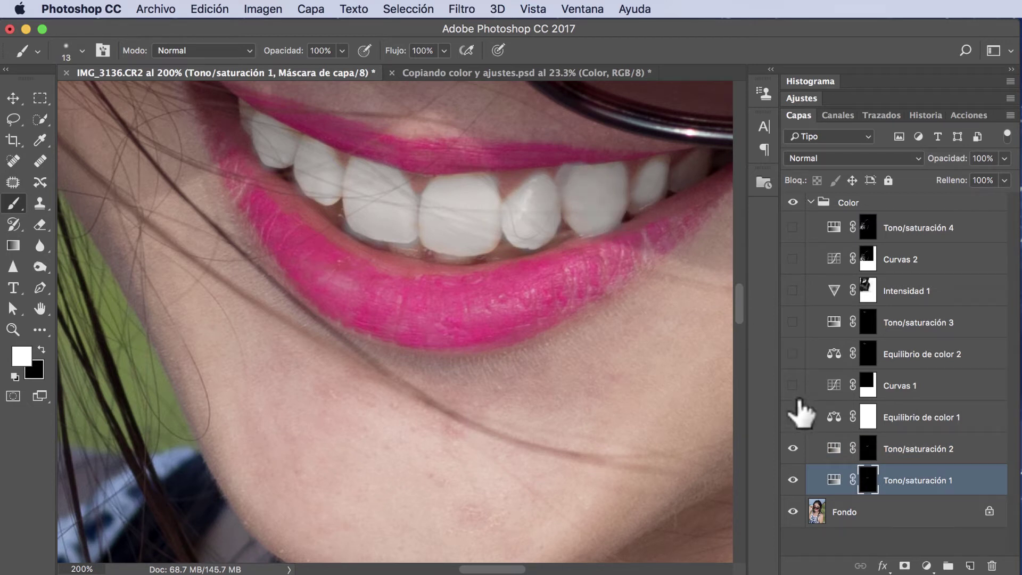
{"action": "left_click", "coordinate": [42, 349]}
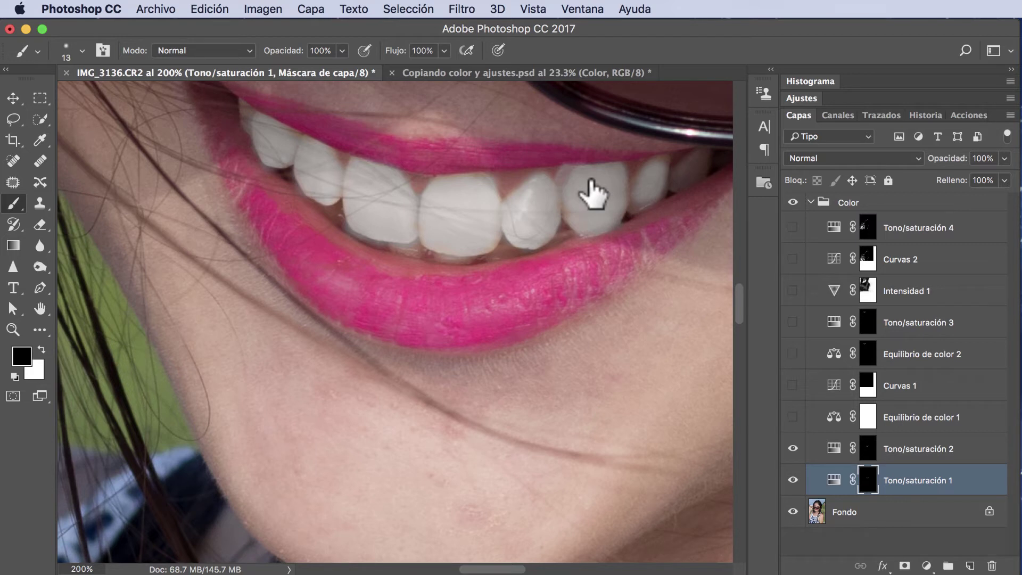
{"action": "left_click", "coordinate": [867, 449]}
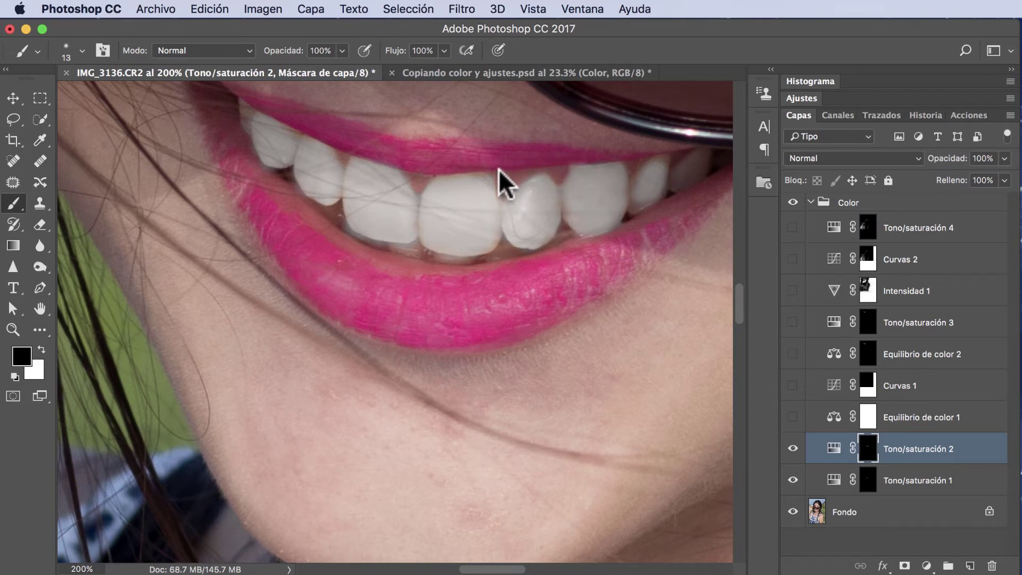
{"action": "left_click", "coordinate": [868, 480]}
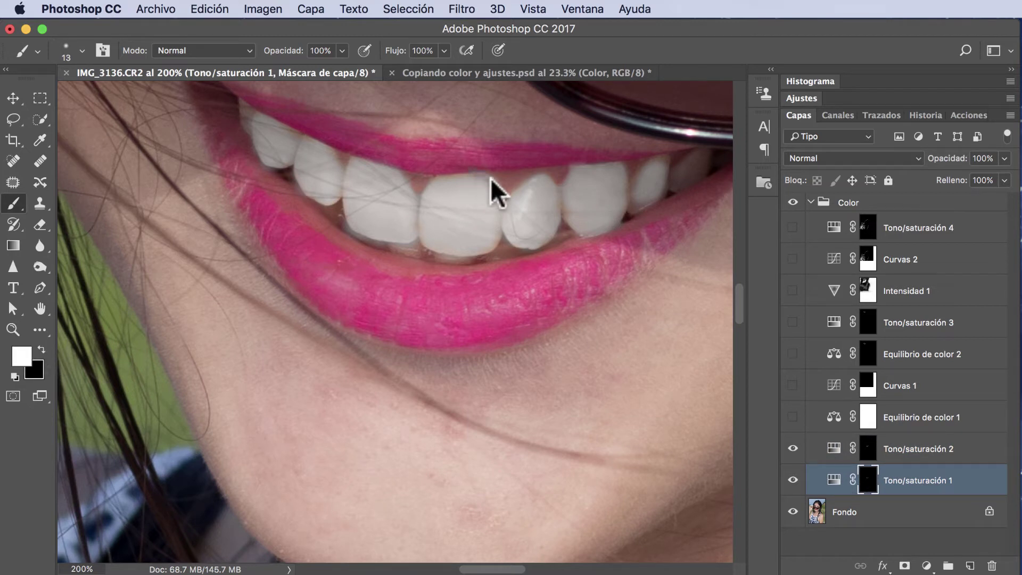
{"action": "left_click", "coordinate": [853, 448]}
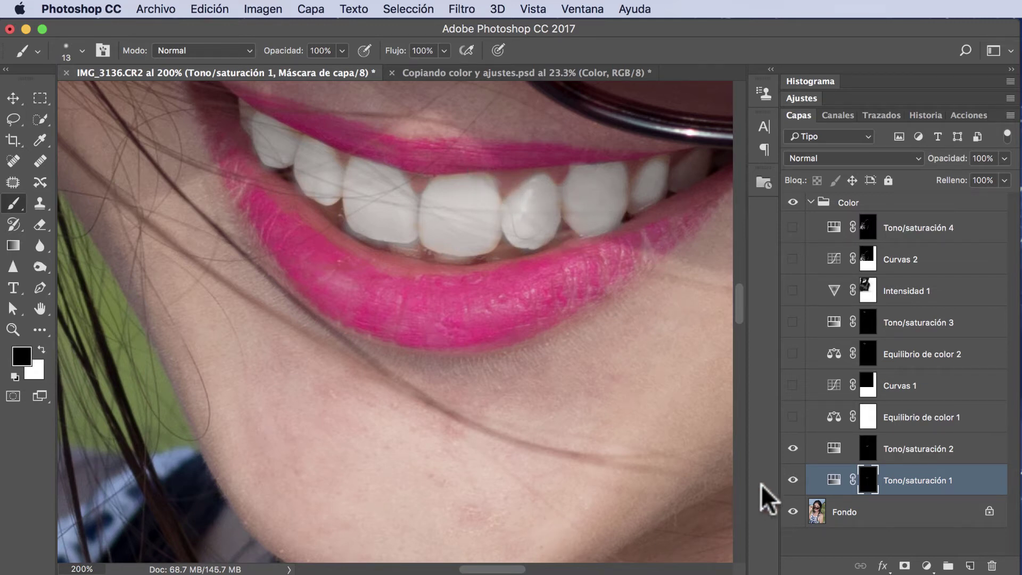
Step: Toggle both Tono/saturación layers off and on to compare the teeth, then fit the photo on screen
{"action": "left_click", "coordinate": [793, 449]}
{"action": "left_click", "coordinate": [793, 480]}
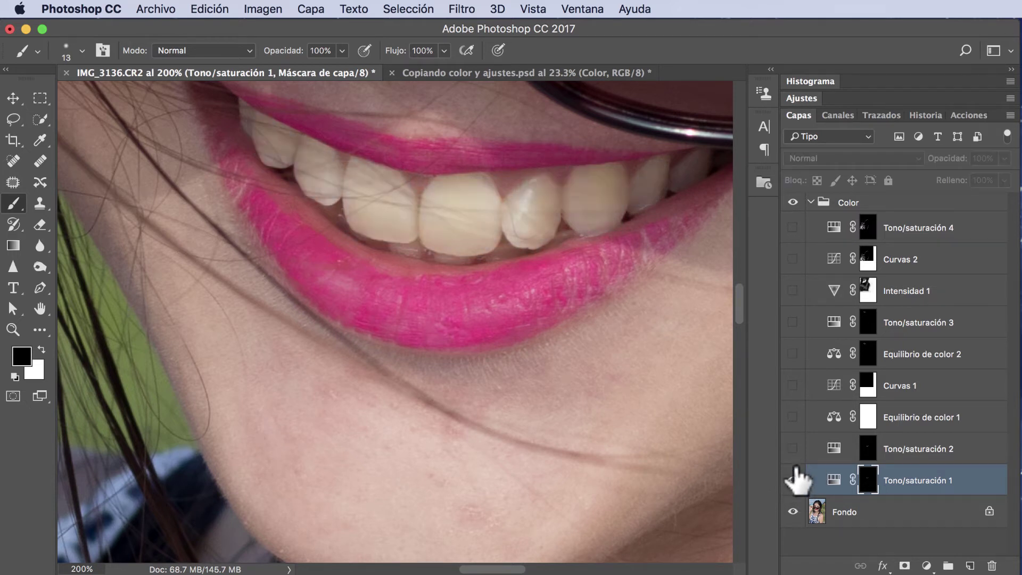
{"action": "left_click_drag", "start_coordinate": [794, 480], "coordinate": [793, 449]}
{"action": "double_click", "coordinate": [39, 309]}
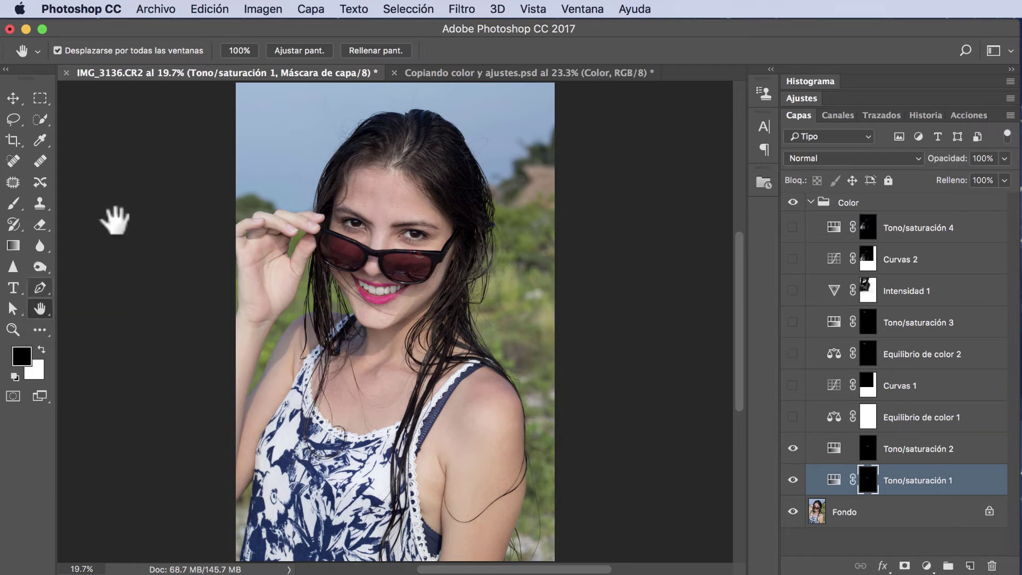
Step: Turn on Equilibrio de color 1, target its mask and zoom in around the sunglasses
{"action": "left_click", "coordinate": [793, 418]}
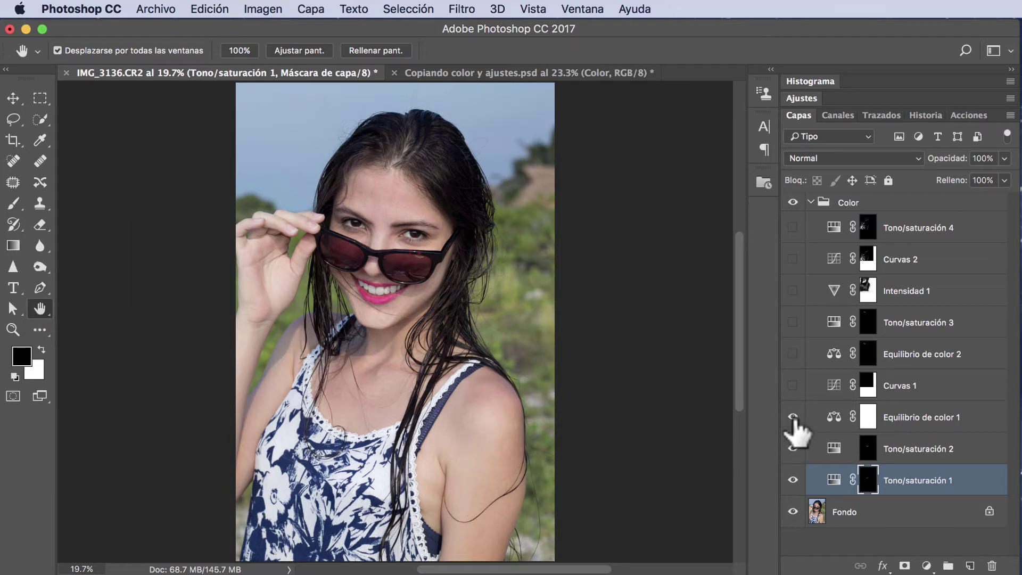
{"action": "left_click", "coordinate": [867, 426]}
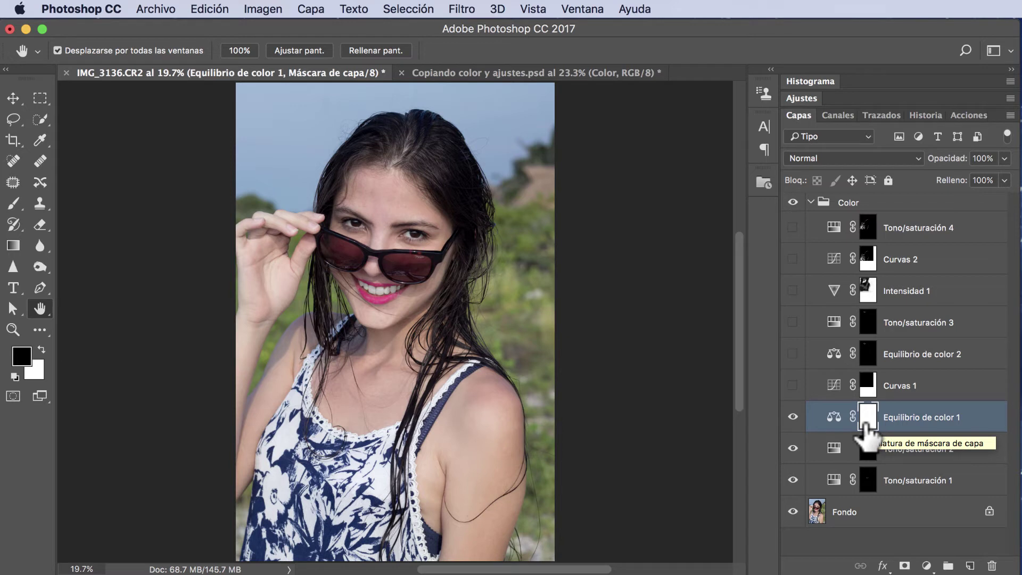
{"action": "left_click", "coordinate": [13, 330]}
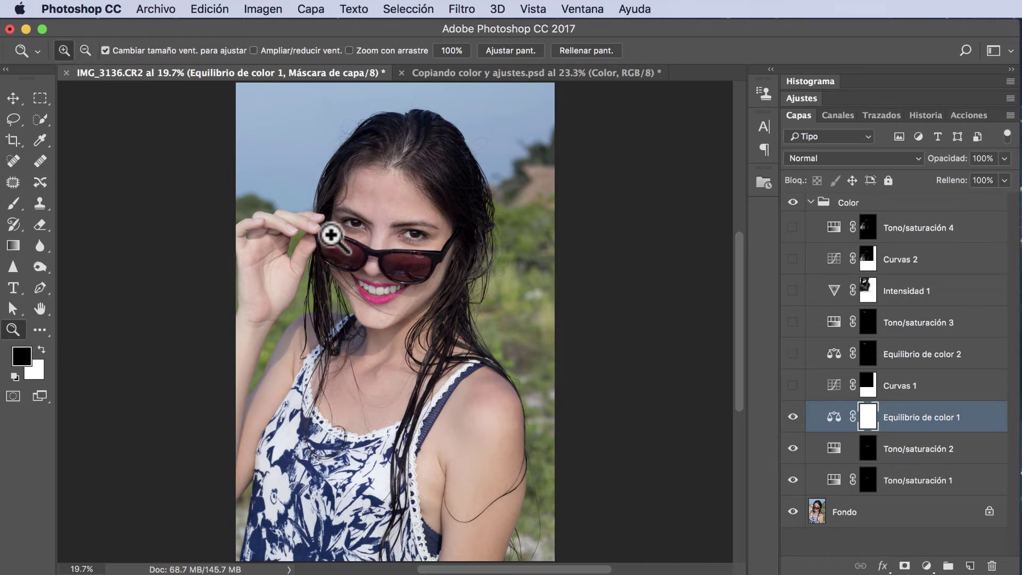
{"action": "left_click", "coordinate": [356, 231]}
{"action": "left_click", "coordinate": [357, 227]}
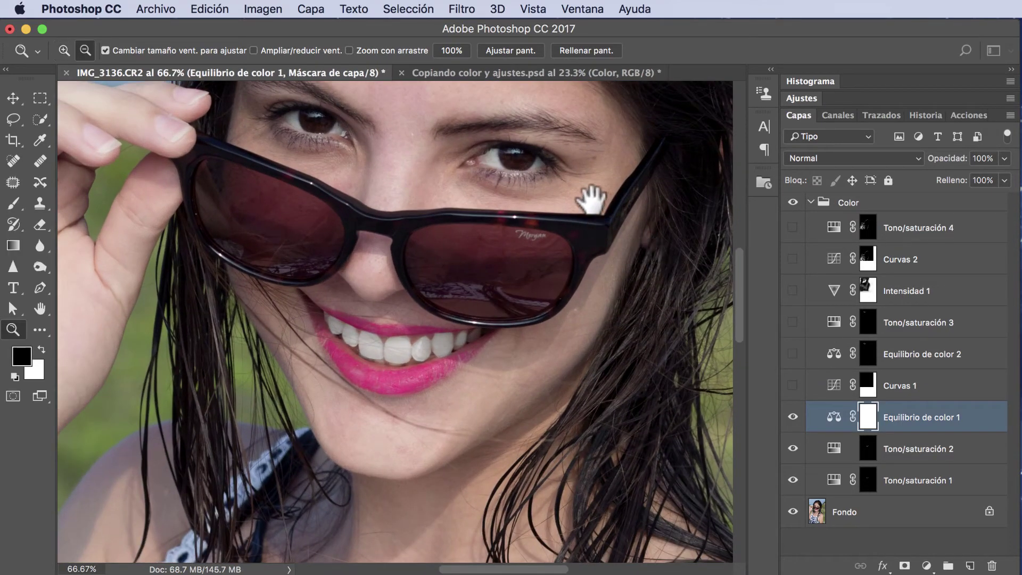
{"action": "left_click_drag", "start_coordinate": [591, 199], "coordinate": [575, 270]}
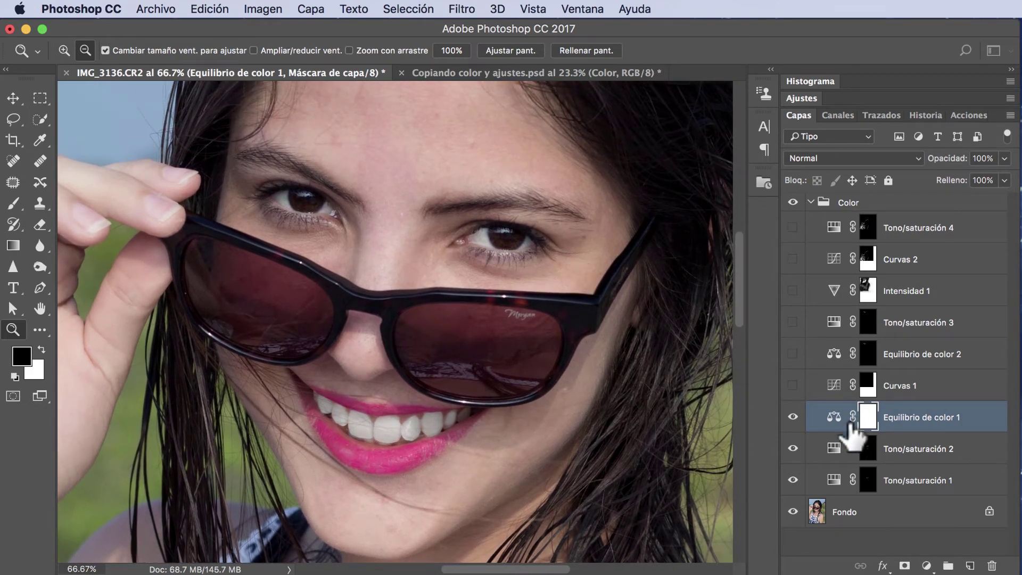
{"action": "left_click", "coordinate": [853, 446]}
{"action": "left_click", "coordinate": [210, 9]}
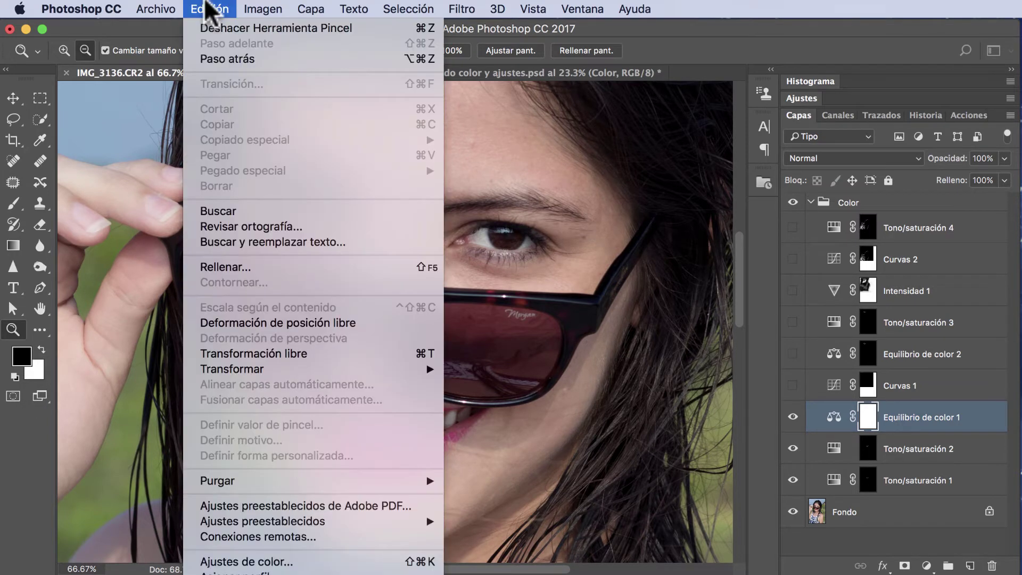
Step: Fill the Equilibrio de color 1 mask with Blanco (white) using Rellenar
{"action": "left_click", "coordinate": [266, 267]}
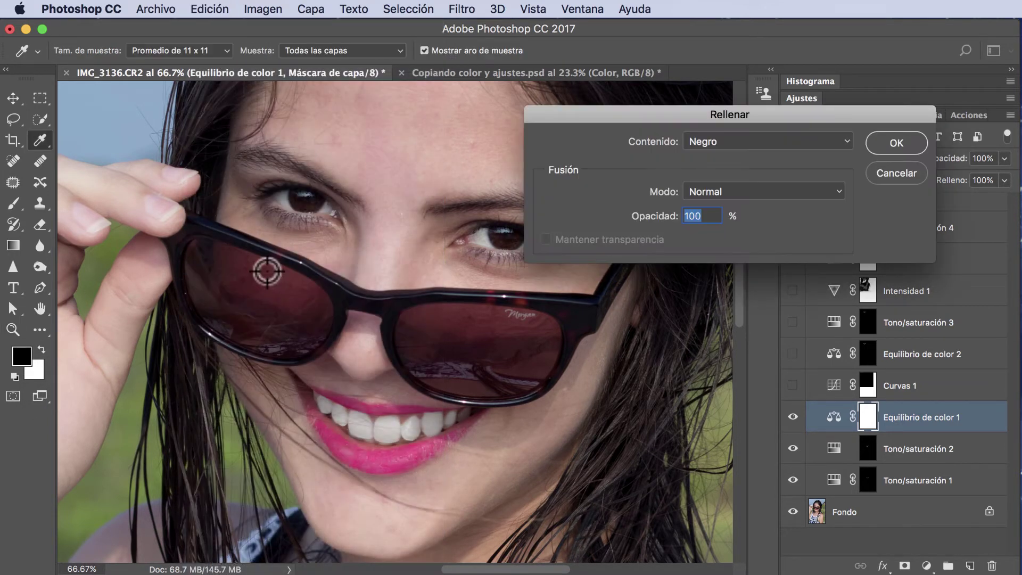
{"action": "left_click", "coordinate": [756, 139]}
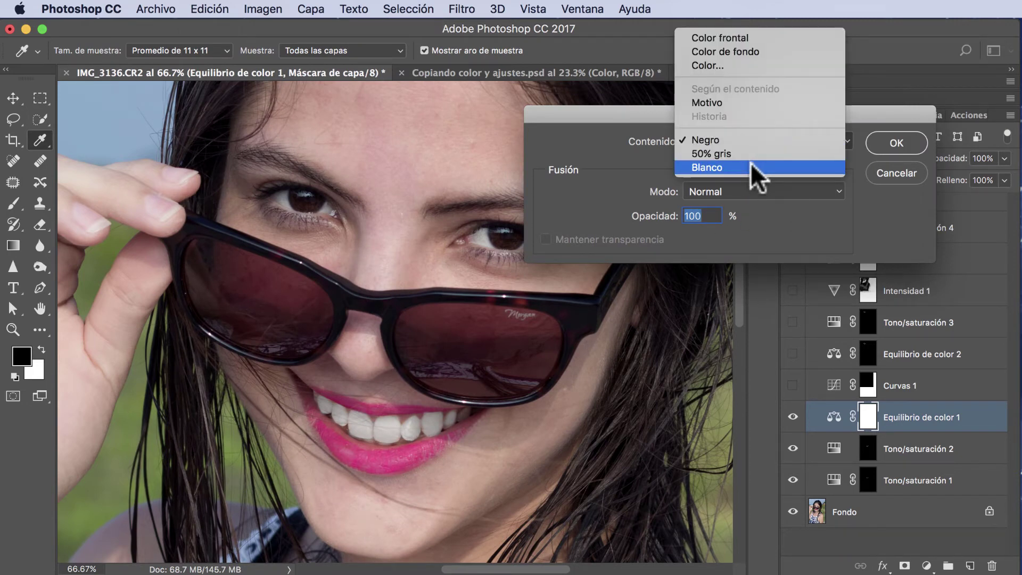
{"action": "left_click", "coordinate": [751, 162]}
{"action": "left_click", "coordinate": [884, 142]}
Step: Zoom in to 200% on the left eye
{"action": "key", "text": "z"}
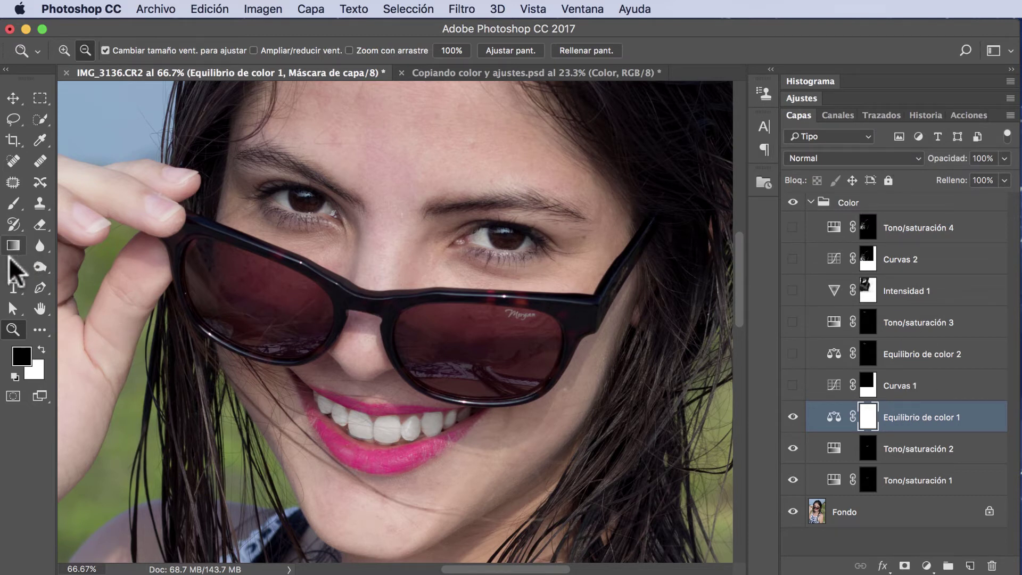
{"action": "left_click", "coordinate": [14, 203]}
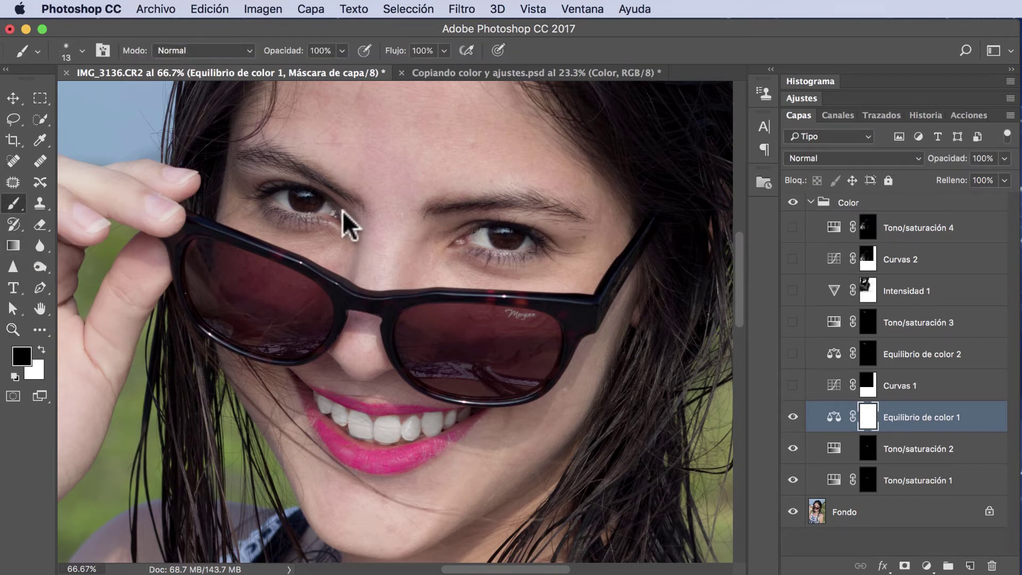
{"action": "left_click", "coordinate": [13, 329]}
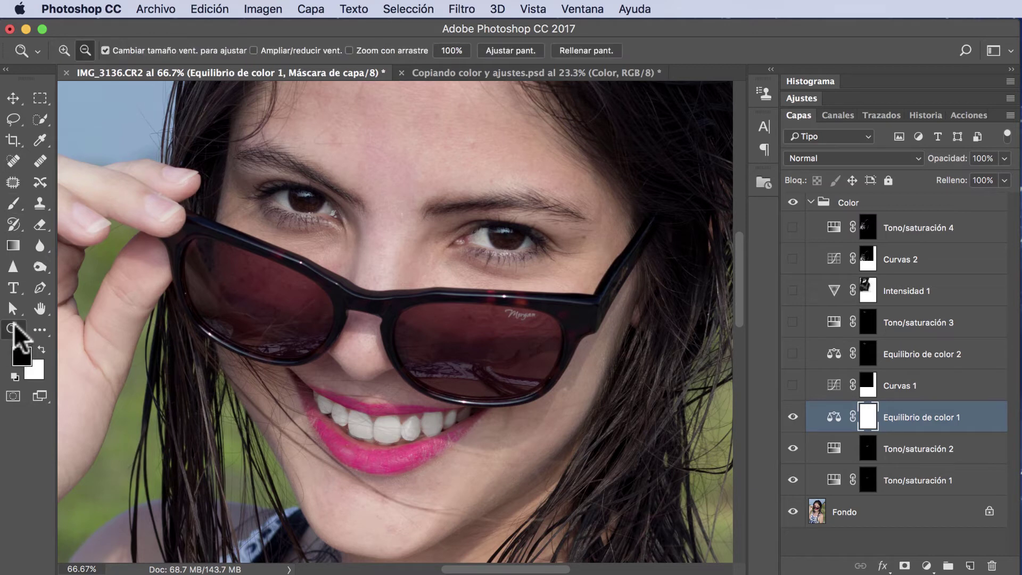
{"action": "key", "text": "alt"}
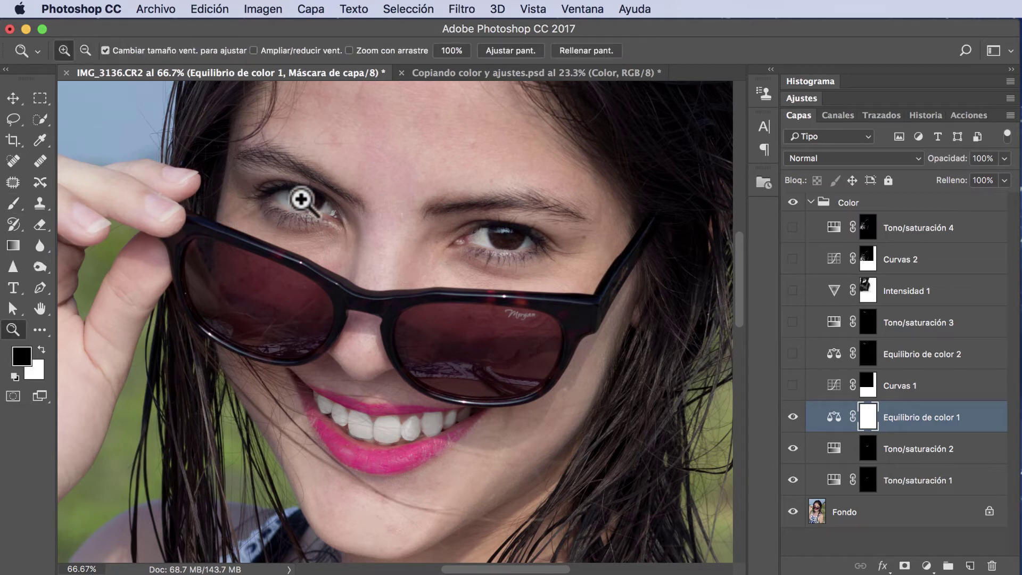
{"action": "left_click", "coordinate": [301, 200]}
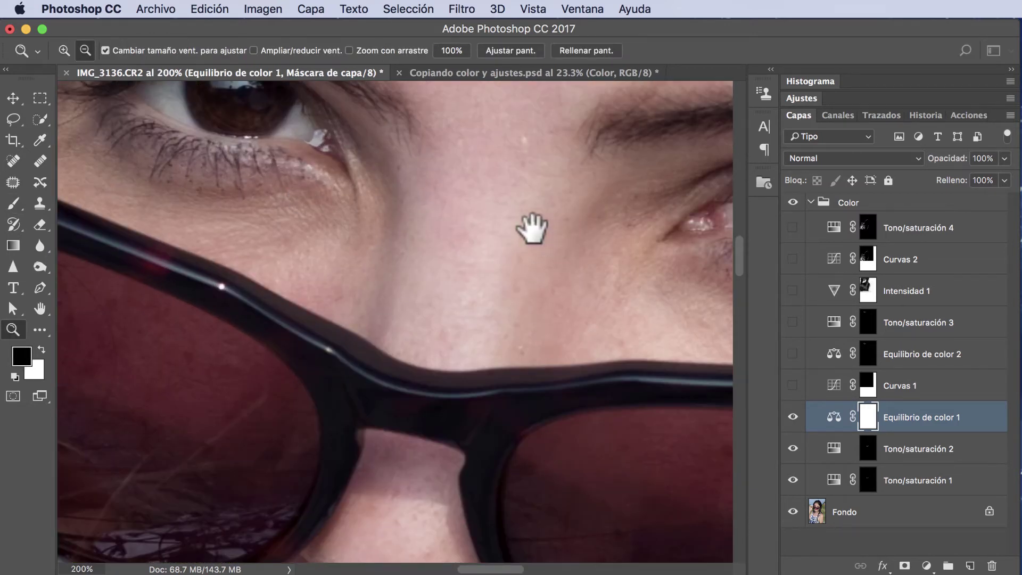
Step: Paint over the left eye on the Equilibrio de color 1 mask, pan to the right eye and turn on Curvas 1
{"action": "left_click_drag", "start_coordinate": [532, 229], "coordinate": [577, 337]}
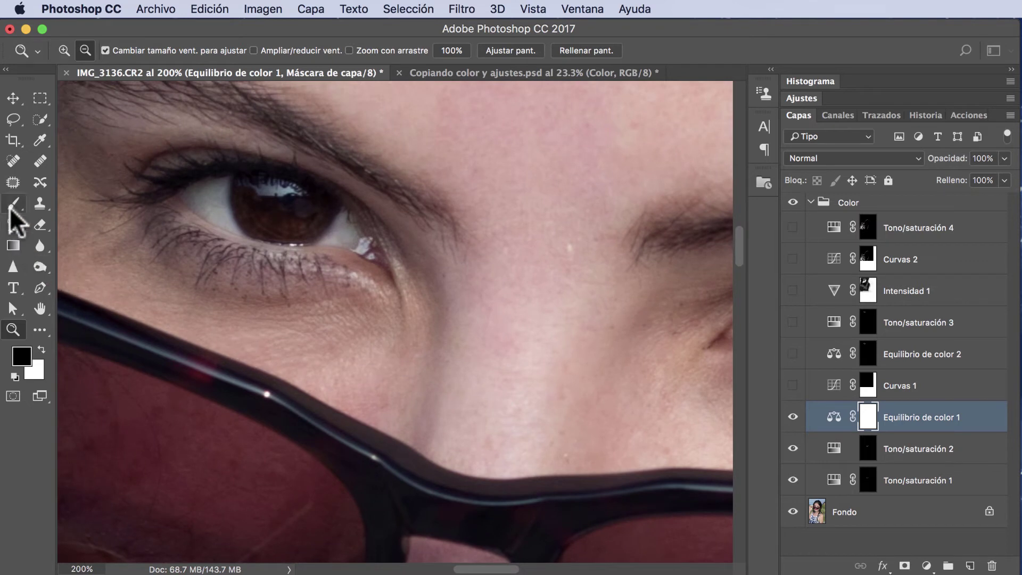
{"action": "left_click", "coordinate": [10, 206]}
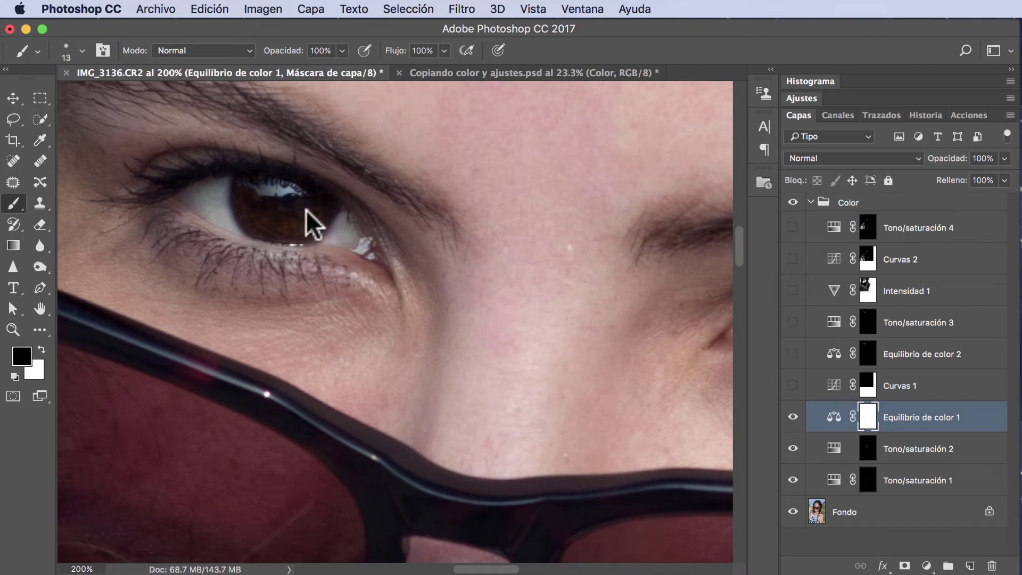
{"action": "left_click_drag", "start_coordinate": [308, 208], "coordinate": [293, 215]}
{"action": "left_click", "coordinate": [833, 418]}
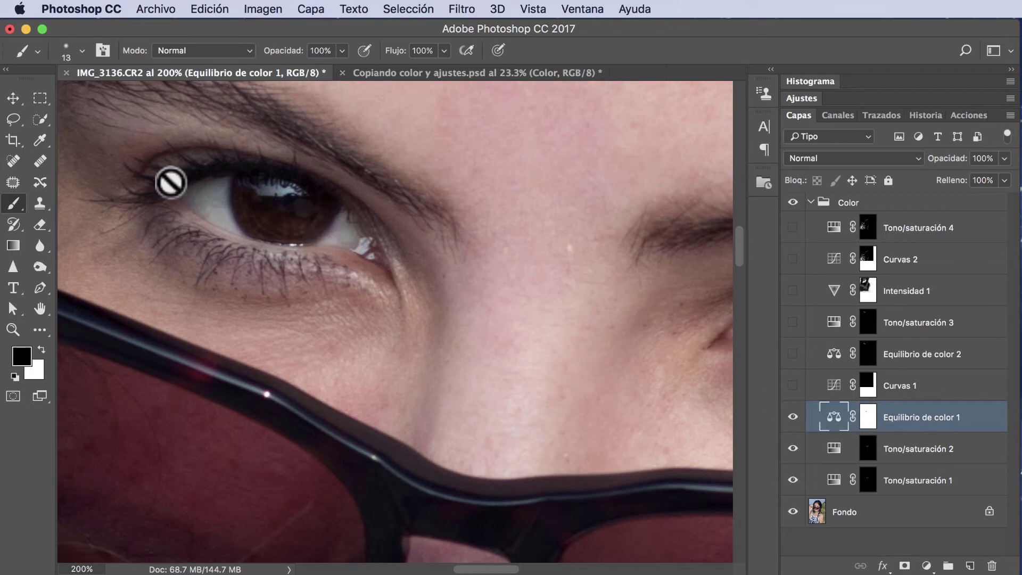
{"action": "left_click", "coordinate": [868, 418]}
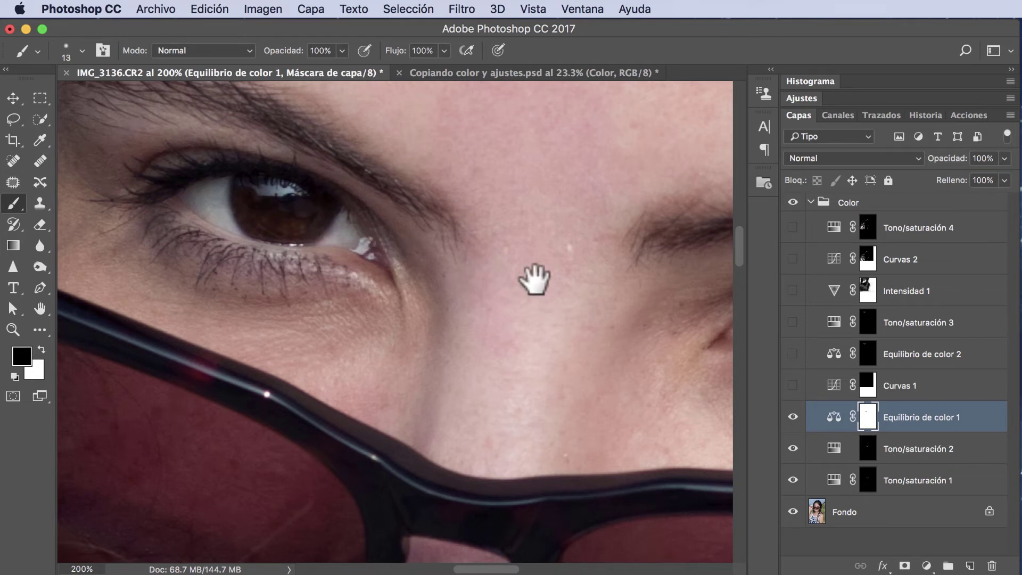
{"action": "left_click_drag", "start_coordinate": [532, 279], "coordinate": [264, 248]}
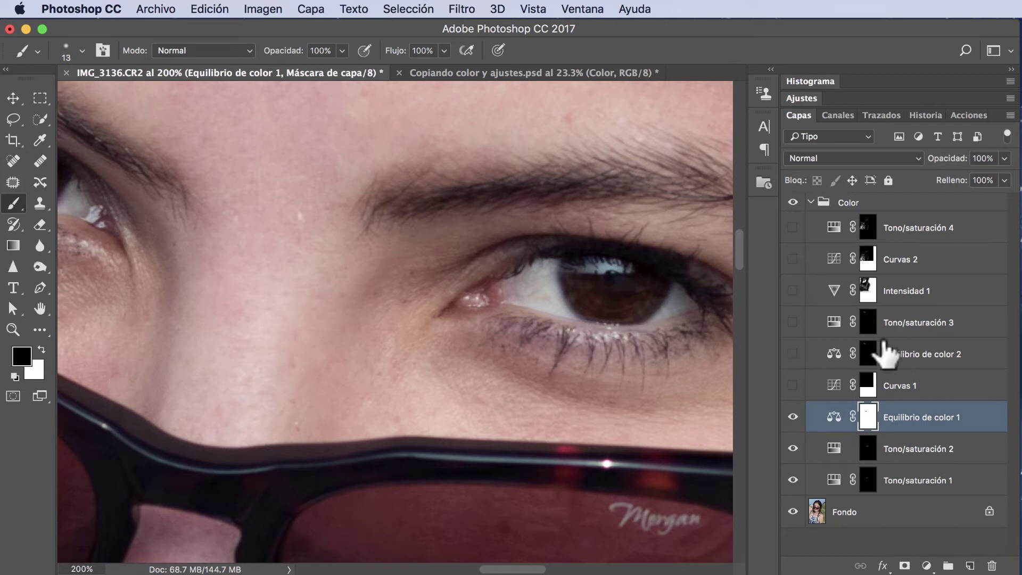
{"action": "left_click", "coordinate": [792, 386]}
Step: Copy the Equilibrio de color 1 mask onto Curvas 1, replacing its mask, and invert it to black
{"action": "left_click_drag", "start_coordinate": [867, 424], "coordinate": [867, 384]}
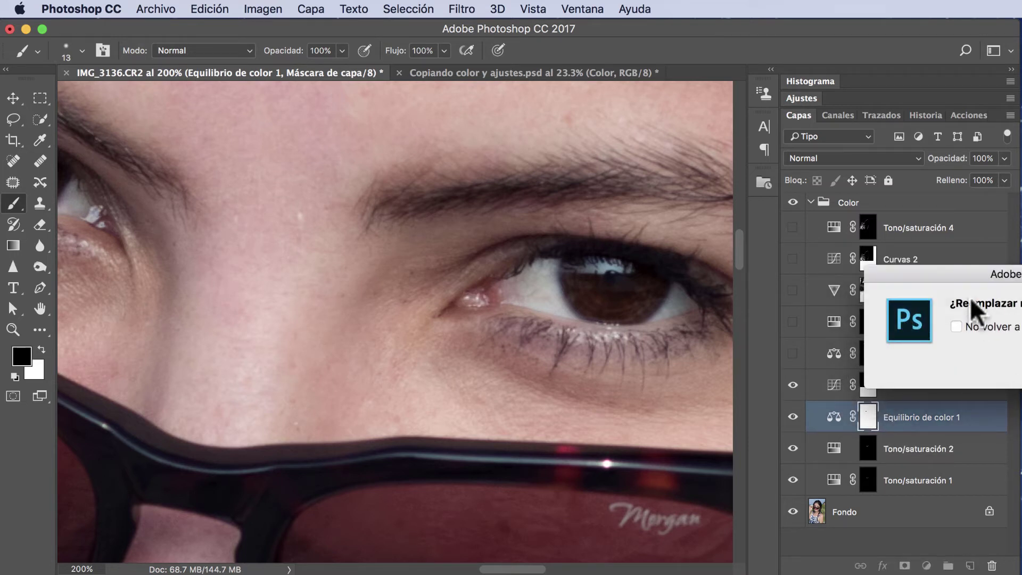
{"action": "left_click_drag", "start_coordinate": [957, 275], "coordinate": [703, 254]}
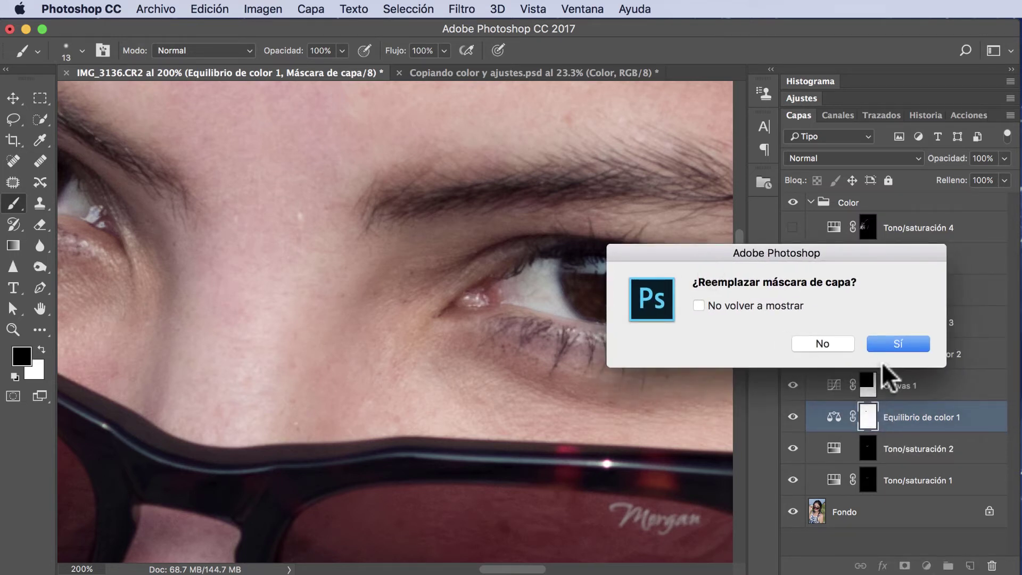
{"action": "left_click", "coordinate": [899, 344]}
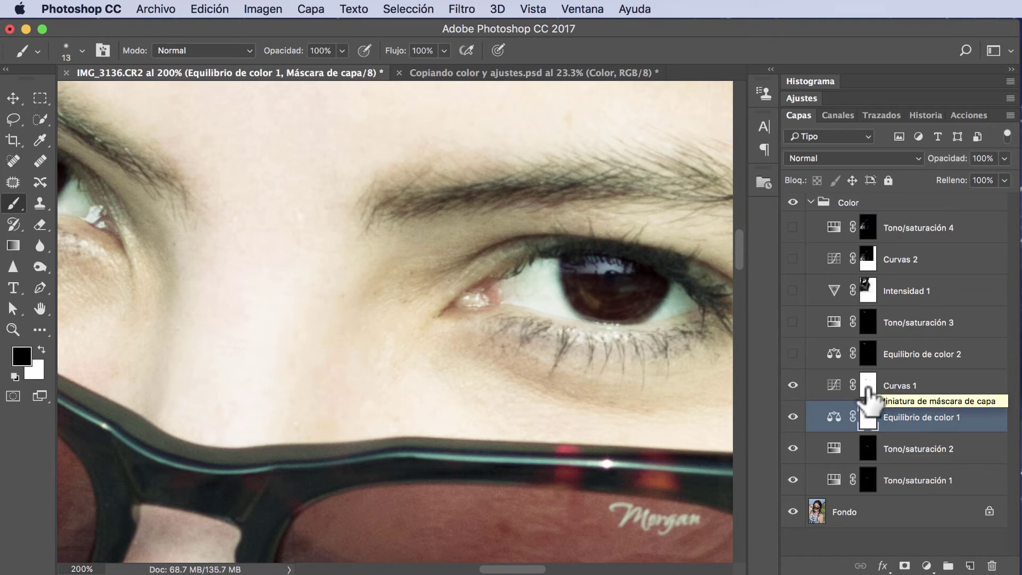
{"action": "double_click", "coordinate": [40, 309]}
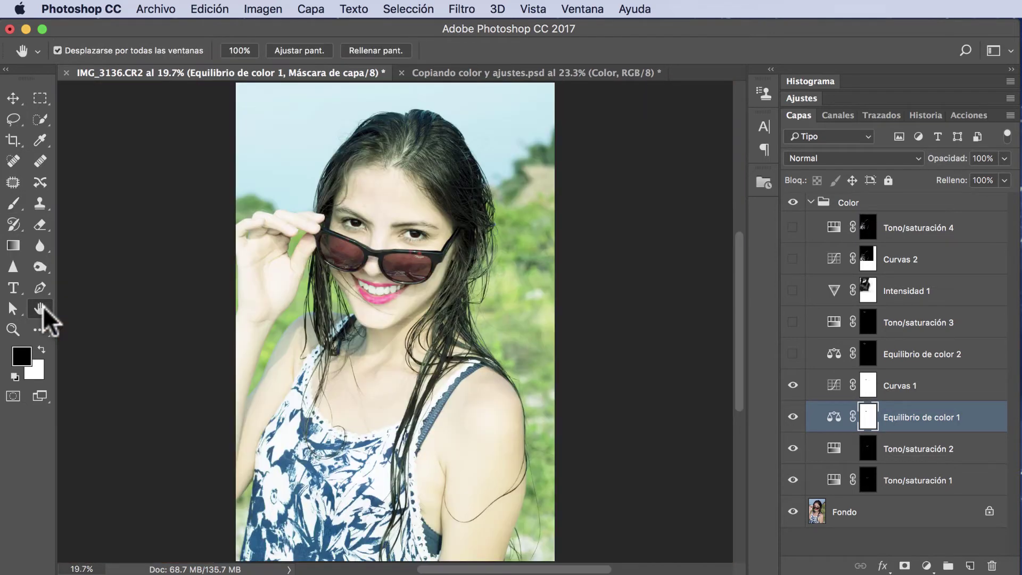
{"action": "left_click", "coordinate": [869, 388]}
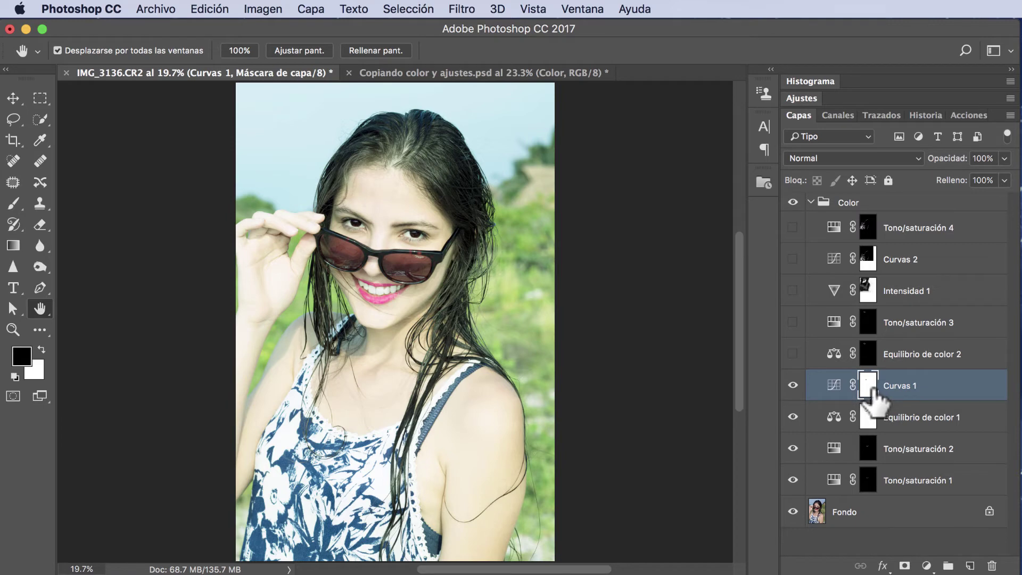
{"action": "key", "text": "ctrl+i"}
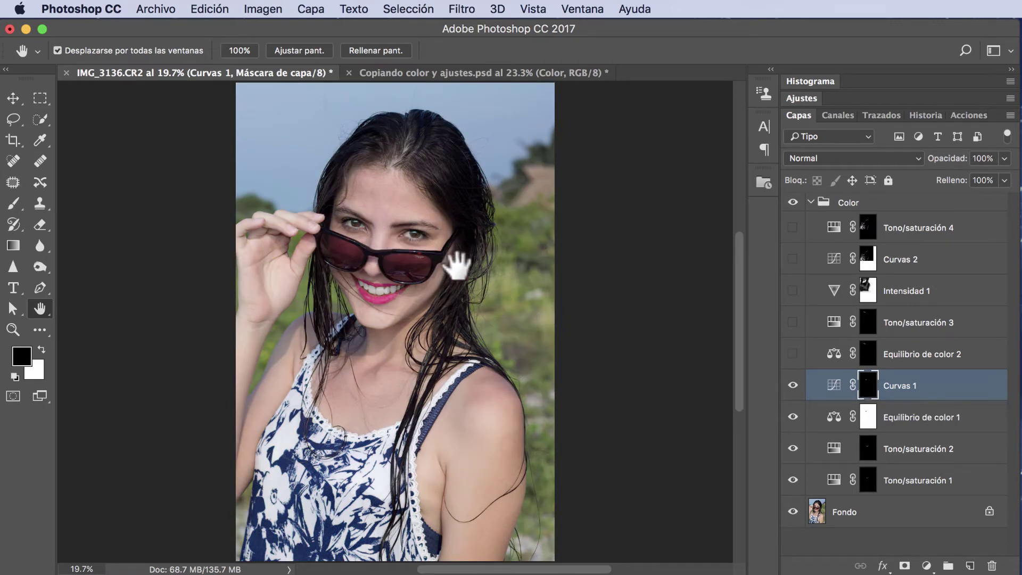
Step: Compare Curvas 1 on and off, then switch on Equilibrio de color 2
{"action": "left_click", "coordinate": [793, 385]}
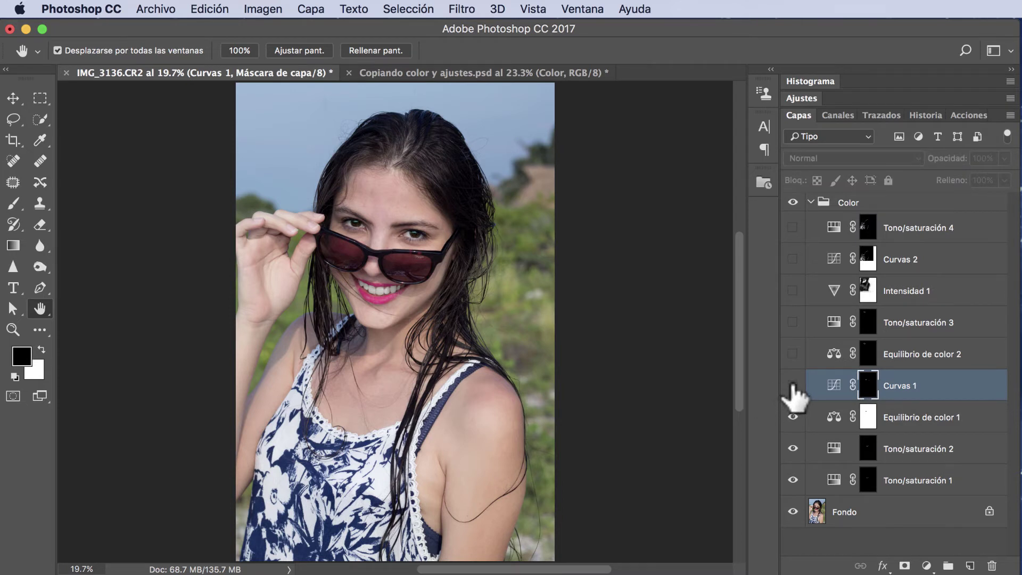
{"action": "left_click", "coordinate": [793, 385]}
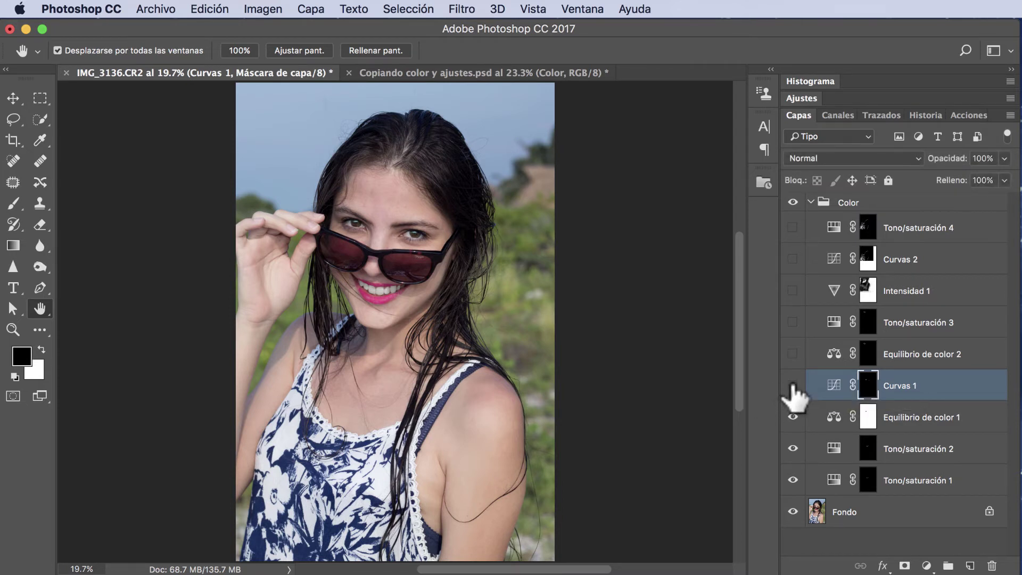
{"action": "left_click", "coordinate": [793, 385]}
{"action": "left_click", "coordinate": [793, 385]}
{"action": "left_click", "coordinate": [792, 354]}
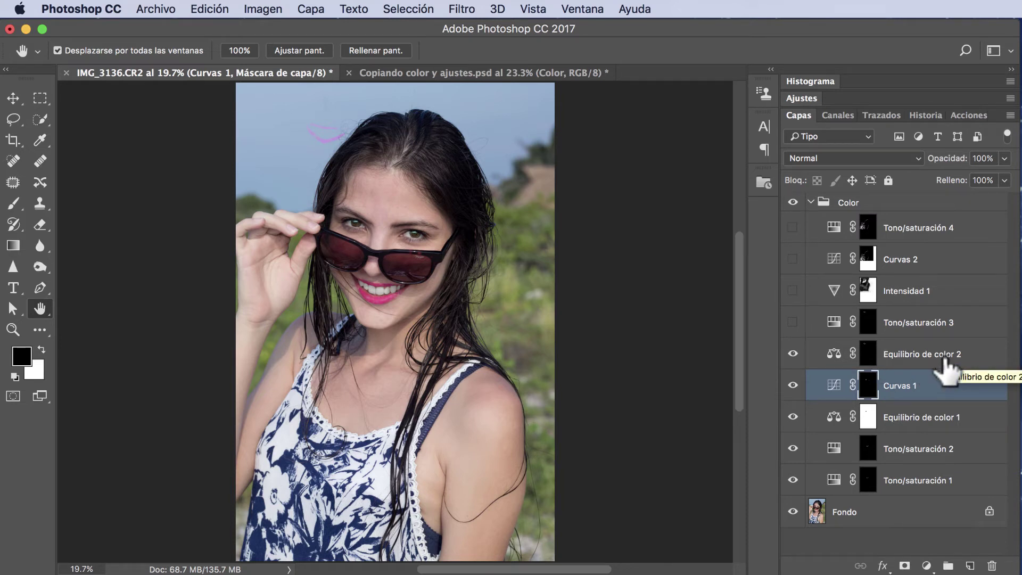
{"action": "left_click", "coordinate": [14, 330]}
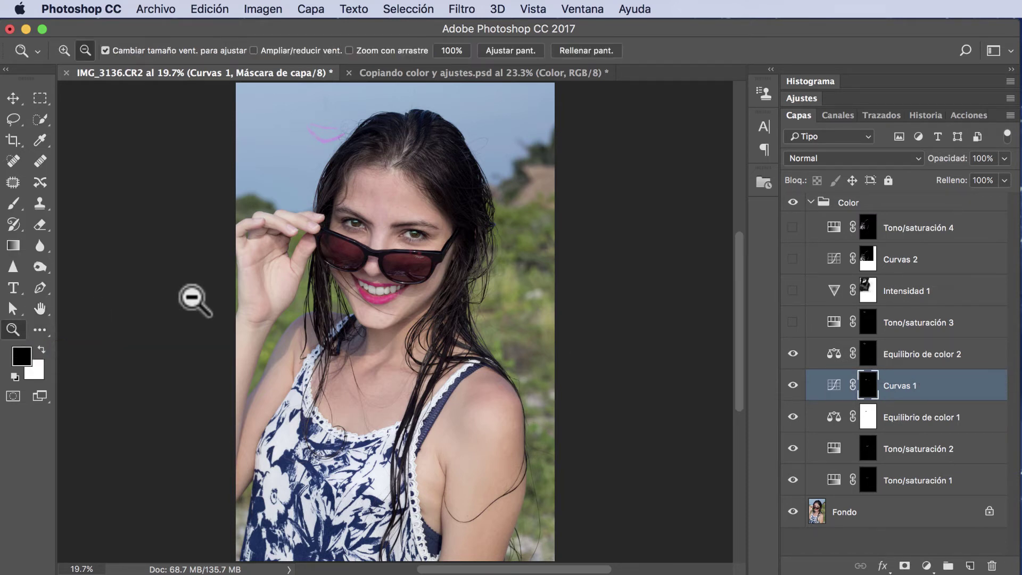
Step: Zoom in on the lips and fill the Equilibrio de color 2 mask with Negro (black)
{"action": "left_click", "coordinate": [364, 289]}
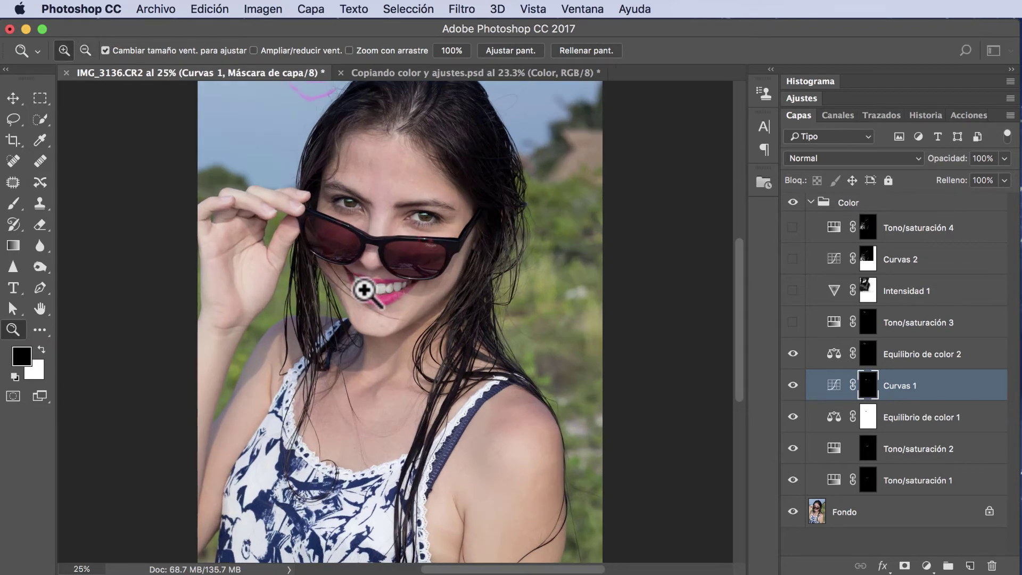
{"action": "left_click", "coordinate": [364, 290]}
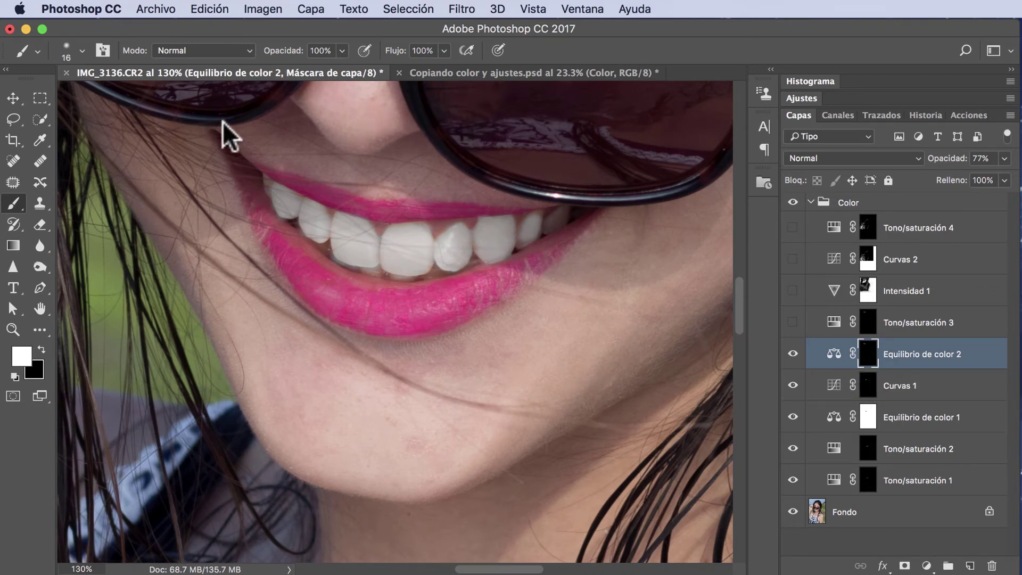
{"action": "left_click", "coordinate": [212, 10]}
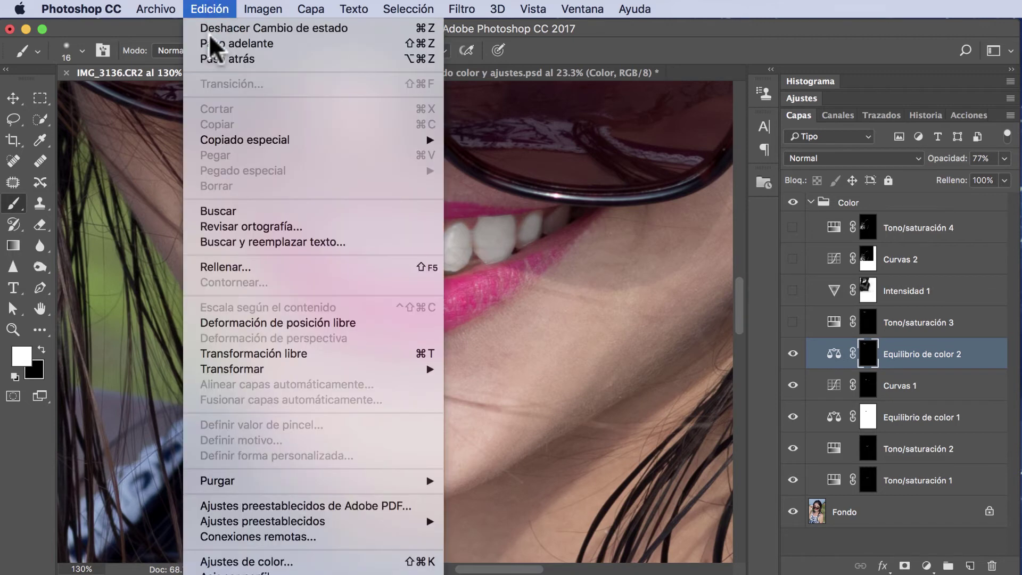
{"action": "left_click", "coordinate": [242, 267]}
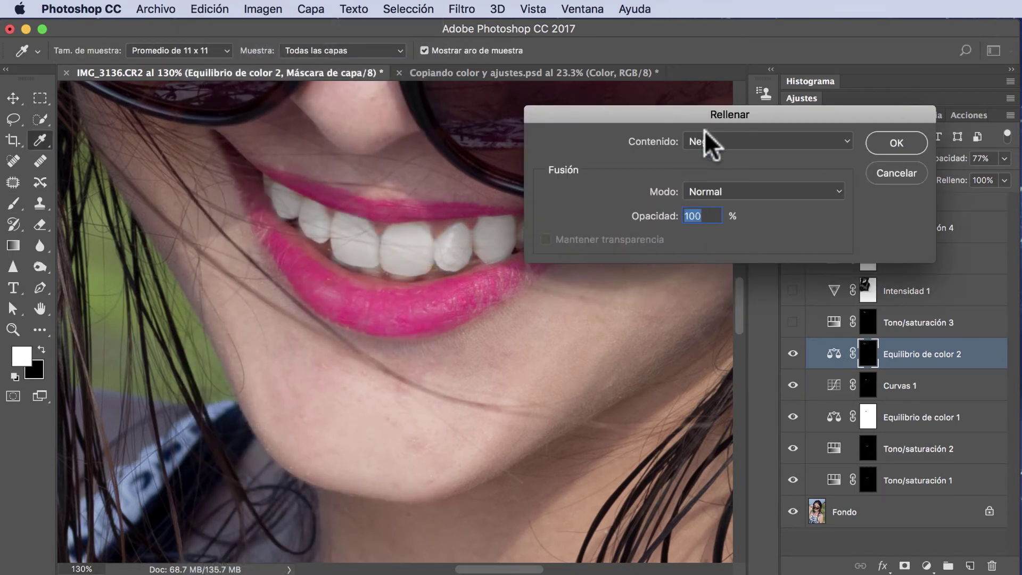
{"action": "left_click", "coordinate": [897, 143]}
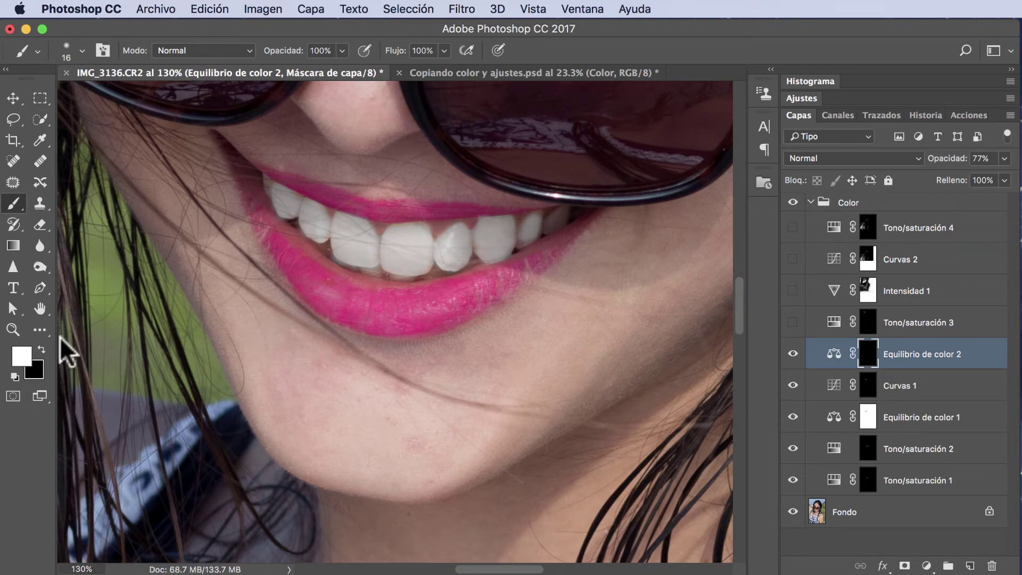
Step: Paint the lower and upper lips on the Equilibrio de color 2 mask, then turn on Tono/saturación 3
{"action": "mouse_move", "coordinate": [410, 300]}
{"action": "left_mouse_down"}
{"action": "mouse_move", "coordinate": [439, 314]}
{"action": "mouse_move", "coordinate": [406, 308]}
{"action": "mouse_move", "coordinate": [492, 282]}
{"action": "mouse_move", "coordinate": [486, 302]}
{"action": "mouse_move", "coordinate": [554, 243]}
{"action": "mouse_move", "coordinate": [544, 259]}
{"action": "mouse_move", "coordinate": [548, 237]}
{"action": "mouse_move", "coordinate": [583, 225]}
{"action": "mouse_move", "coordinate": [522, 256]}
{"action": "mouse_move", "coordinate": [529, 248]}
{"action": "left_mouse_up"}
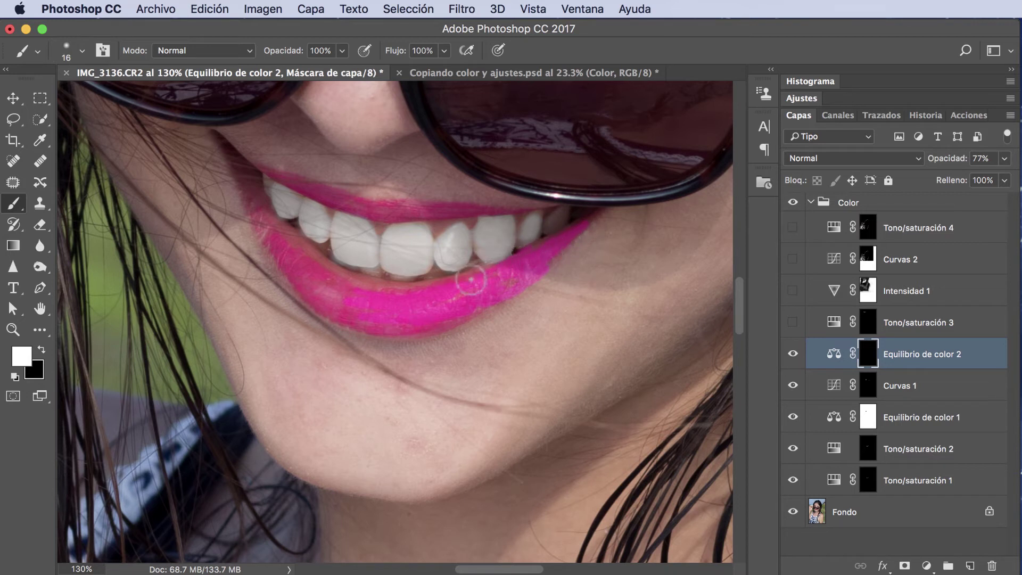
{"action": "mouse_move", "coordinate": [387, 285]}
{"action": "left_mouse_down"}
{"action": "mouse_move", "coordinate": [349, 283]}
{"action": "mouse_move", "coordinate": [366, 293]}
{"action": "mouse_move", "coordinate": [326, 294]}
{"action": "mouse_move", "coordinate": [342, 316]}
{"action": "mouse_move", "coordinate": [387, 321]}
{"action": "mouse_move", "coordinate": [334, 310]}
{"action": "mouse_move", "coordinate": [320, 281]}
{"action": "mouse_move", "coordinate": [345, 276]}
{"action": "mouse_move", "coordinate": [312, 262]}
{"action": "mouse_move", "coordinate": [340, 277]}
{"action": "left_mouse_up"}
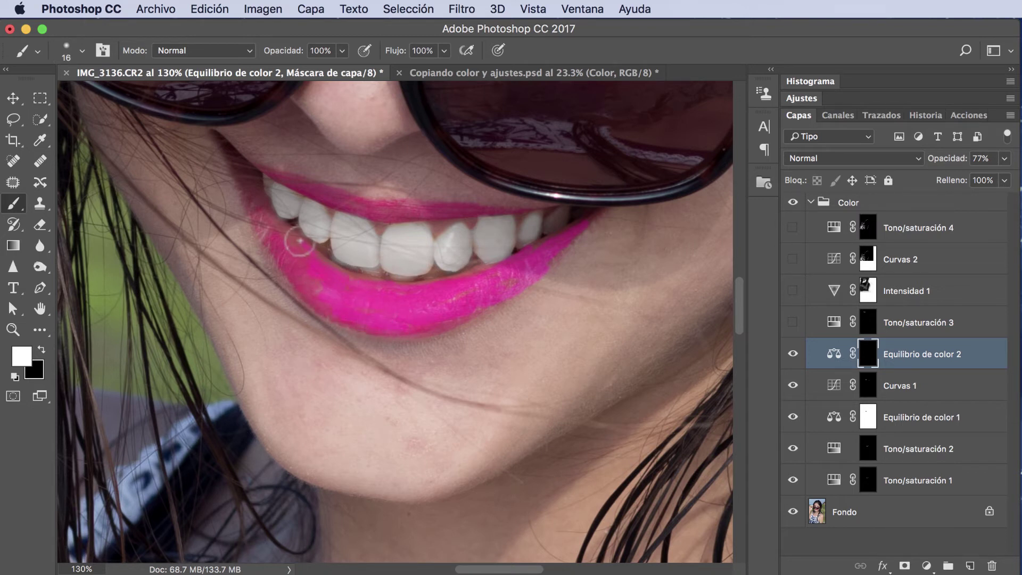
{"action": "mouse_move", "coordinate": [296, 243]}
{"action": "left_mouse_down"}
{"action": "mouse_move", "coordinate": [326, 268]}
{"action": "mouse_move", "coordinate": [322, 285]}
{"action": "mouse_move", "coordinate": [251, 206]}
{"action": "mouse_move", "coordinate": [245, 177]}
{"action": "mouse_move", "coordinate": [285, 250]}
{"action": "mouse_move", "coordinate": [300, 254]}
{"action": "mouse_move", "coordinate": [315, 299]}
{"action": "mouse_move", "coordinate": [311, 266]}
{"action": "mouse_move", "coordinate": [263, 228]}
{"action": "mouse_move", "coordinate": [325, 303]}
{"action": "mouse_move", "coordinate": [381, 326]}
{"action": "mouse_move", "coordinate": [362, 326]}
{"action": "mouse_move", "coordinate": [432, 322]}
{"action": "left_mouse_up"}
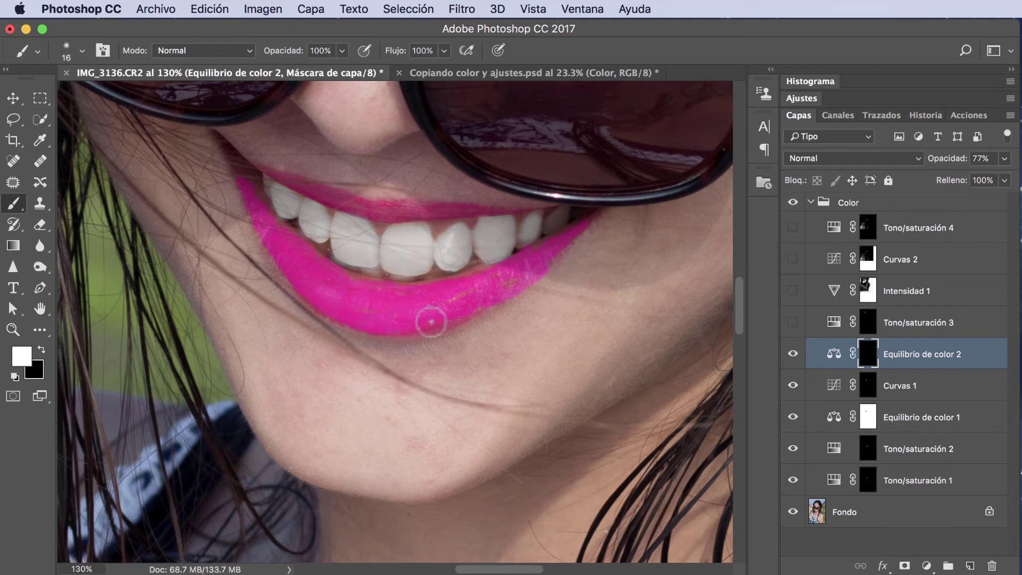
{"action": "mouse_move", "coordinate": [272, 189]}
{"action": "left_mouse_down"}
{"action": "mouse_move", "coordinate": [262, 170]}
{"action": "mouse_move", "coordinate": [349, 197]}
{"action": "left_mouse_up"}
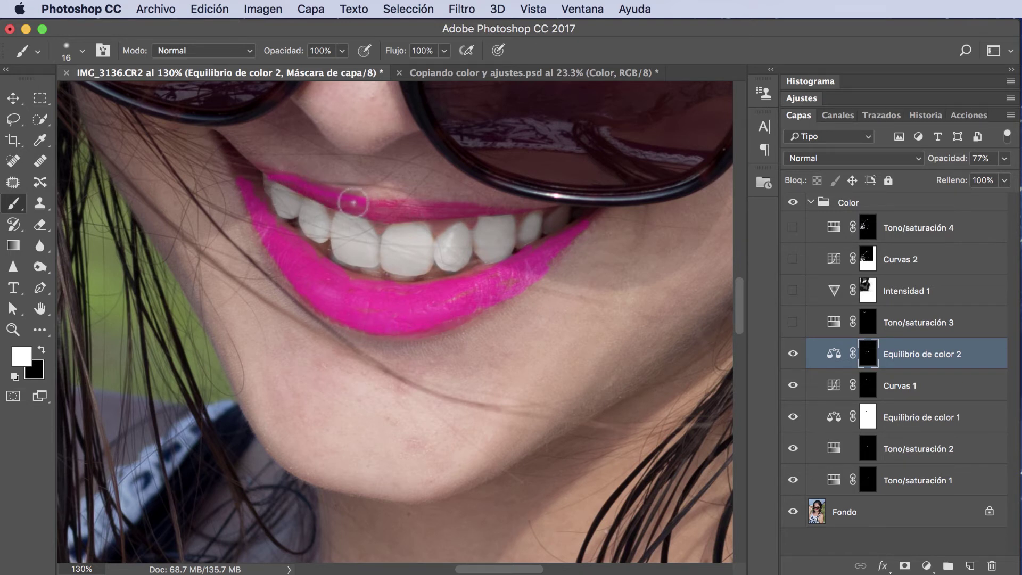
{"action": "mouse_move", "coordinate": [282, 181]}
{"action": "left_mouse_down"}
{"action": "mouse_move", "coordinate": [264, 171]}
{"action": "mouse_move", "coordinate": [318, 190]}
{"action": "left_mouse_up"}
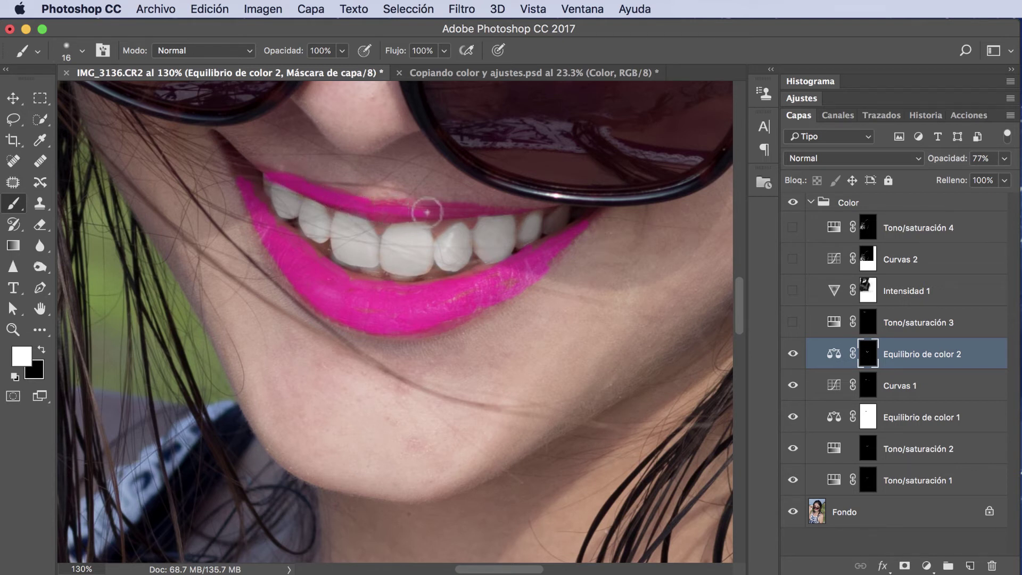
{"action": "mouse_move", "coordinate": [427, 212]}
{"action": "left_mouse_down"}
{"action": "mouse_move", "coordinate": [485, 211]}
{"action": "mouse_move", "coordinate": [365, 208]}
{"action": "mouse_move", "coordinate": [489, 210]}
{"action": "left_mouse_up"}
{"action": "left_click", "coordinate": [793, 323]}
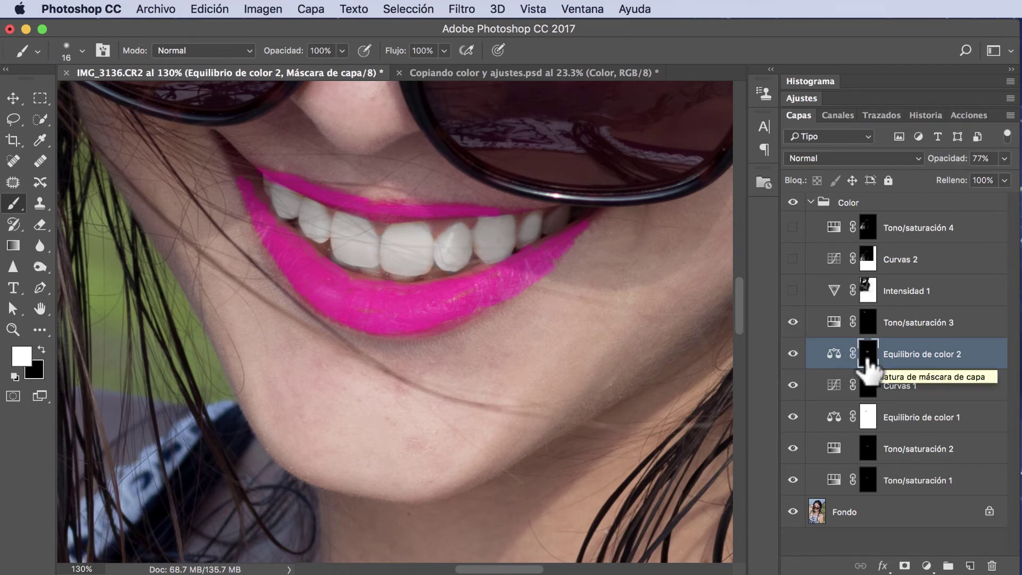
Step: Copy the lip mask onto Tono/saturación 3, replacing its mask, and touch up the lower-lip edge
{"action": "left_click_drag", "start_coordinate": [868, 359], "coordinate": [867, 319]}
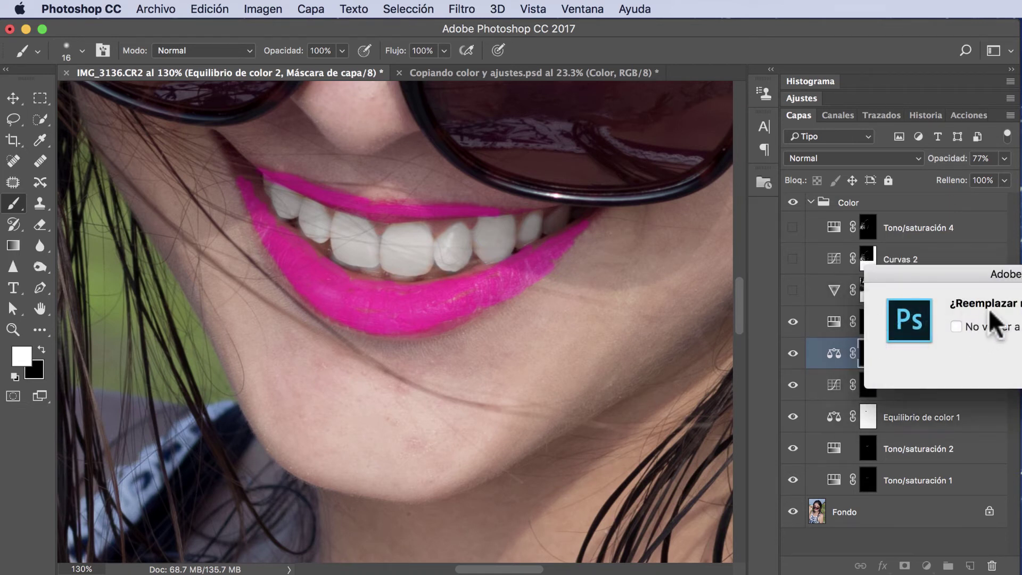
{"action": "left_click_drag", "start_coordinate": [950, 270], "coordinate": [646, 249]}
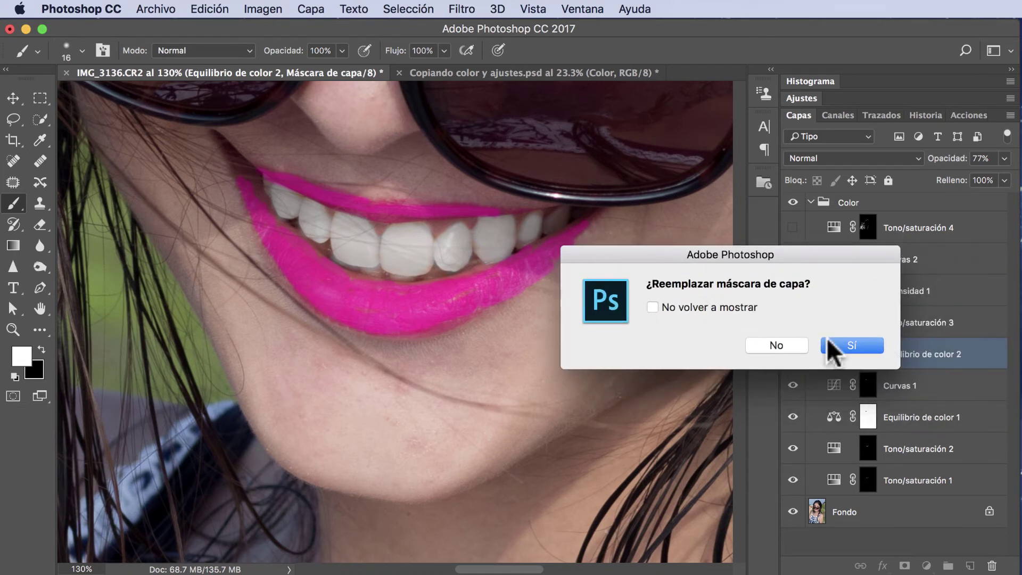
{"action": "left_click", "coordinate": [854, 344]}
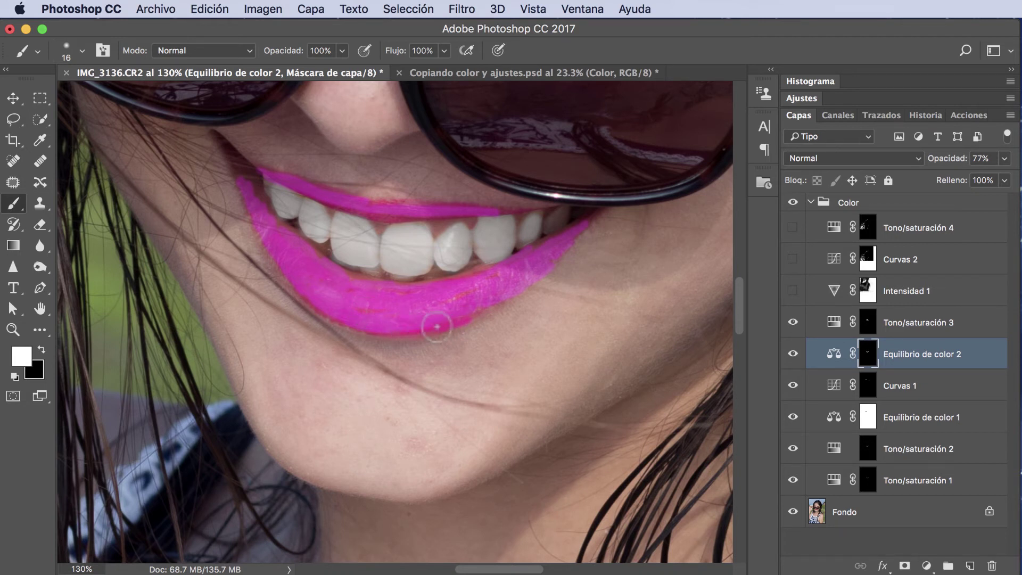
{"action": "left_click_drag", "start_coordinate": [455, 326], "coordinate": [377, 326]}
Step: Fit the portrait on screen and toggle both lip layers to compare the magenta lips
{"action": "double_click", "coordinate": [40, 308]}
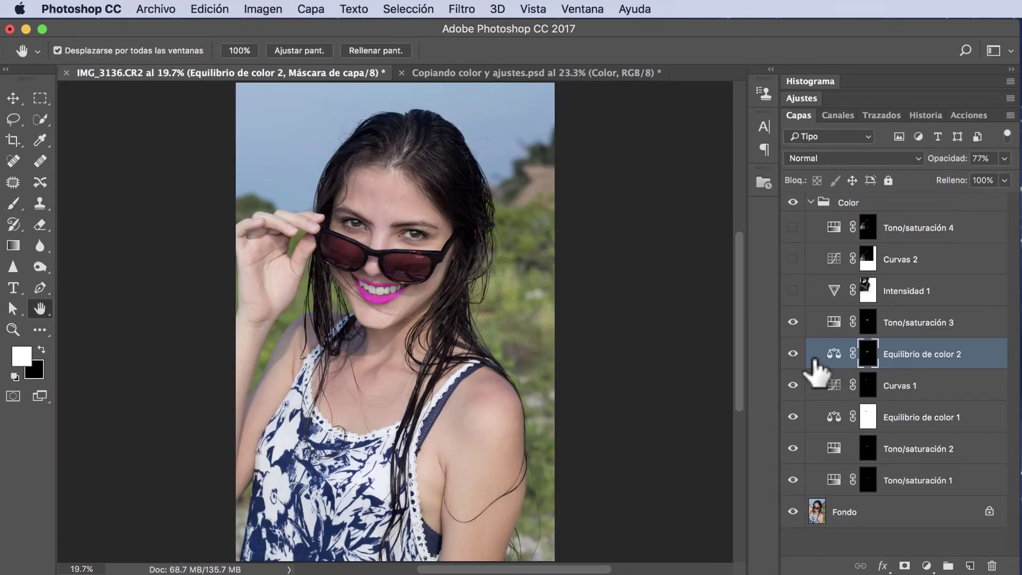
{"action": "left_click", "coordinate": [792, 322]}
{"action": "left_click", "coordinate": [793, 354]}
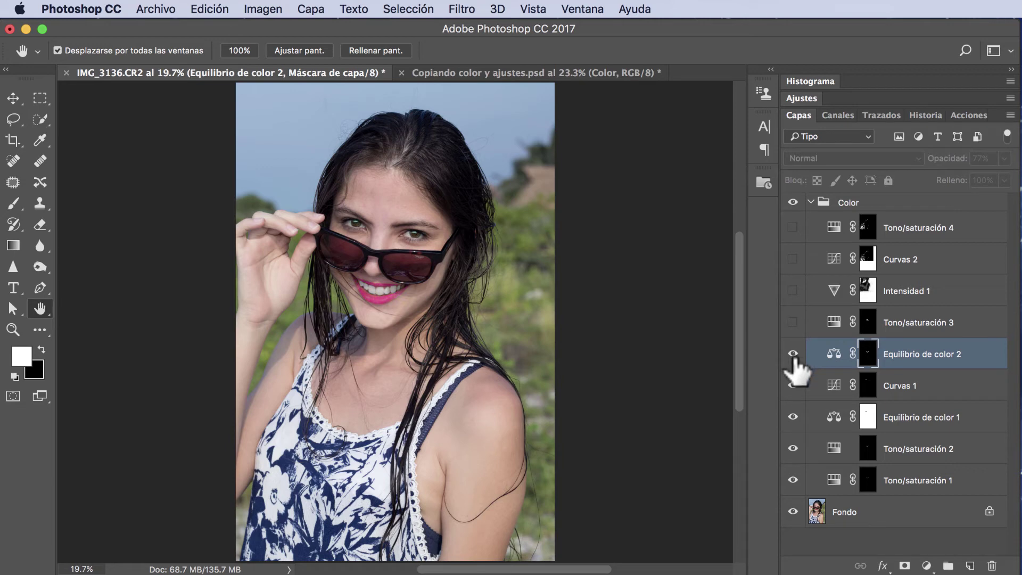
{"action": "left_click_drag", "start_coordinate": [793, 356], "coordinate": [793, 323]}
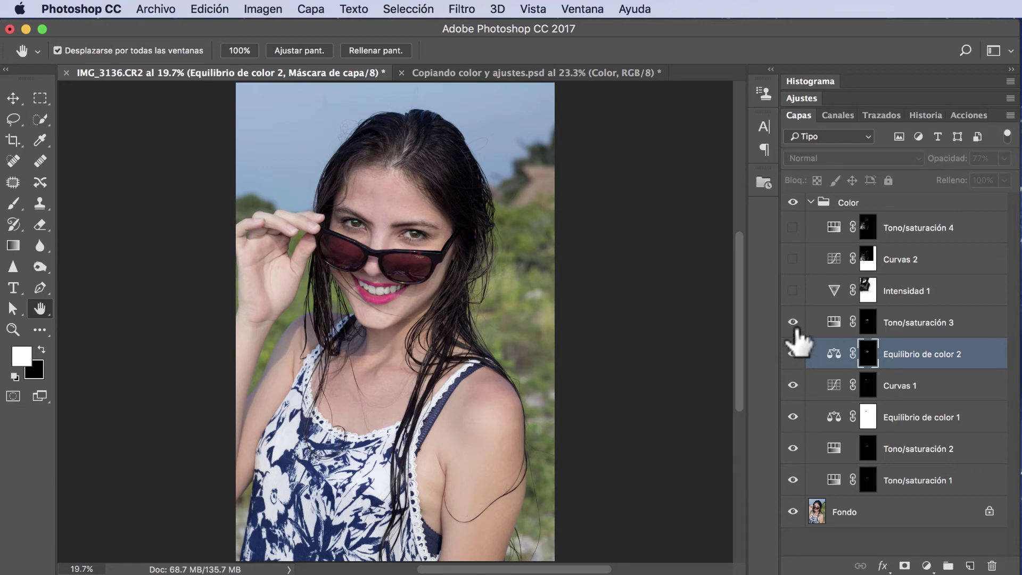
Step: Turn on the Color group in Copiando color y ajustes, then select Intensidad 1 in IMG_3136
{"action": "left_click", "coordinate": [500, 71]}
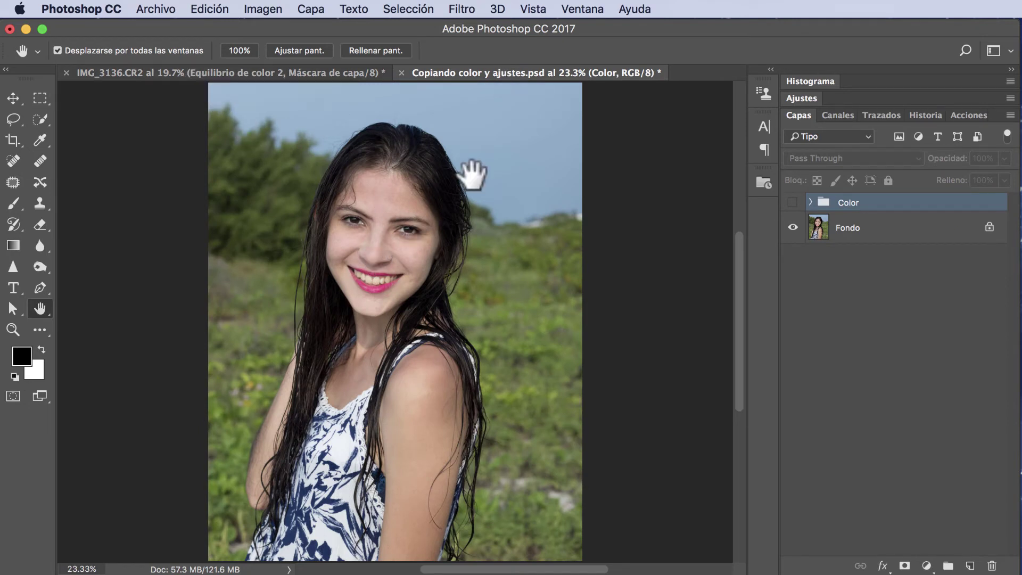
{"action": "left_click", "coordinate": [792, 203]}
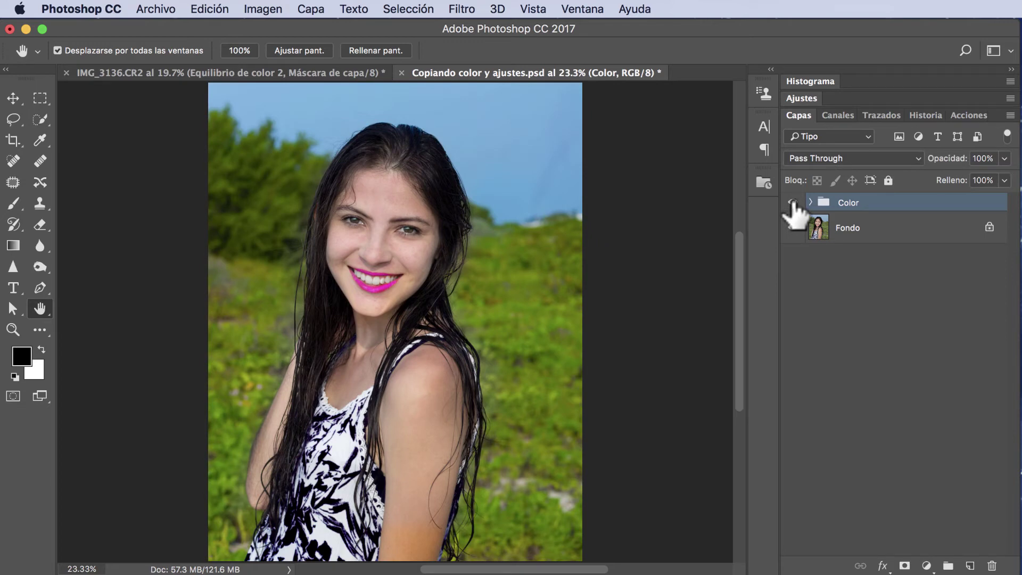
{"action": "left_click", "coordinate": [327, 73]}
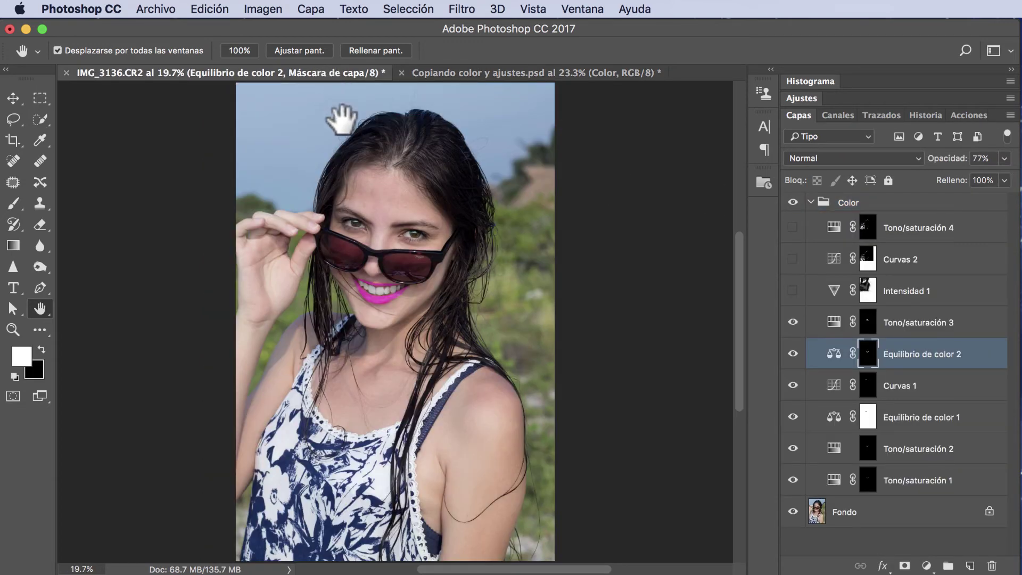
{"action": "left_click", "coordinate": [794, 292]}
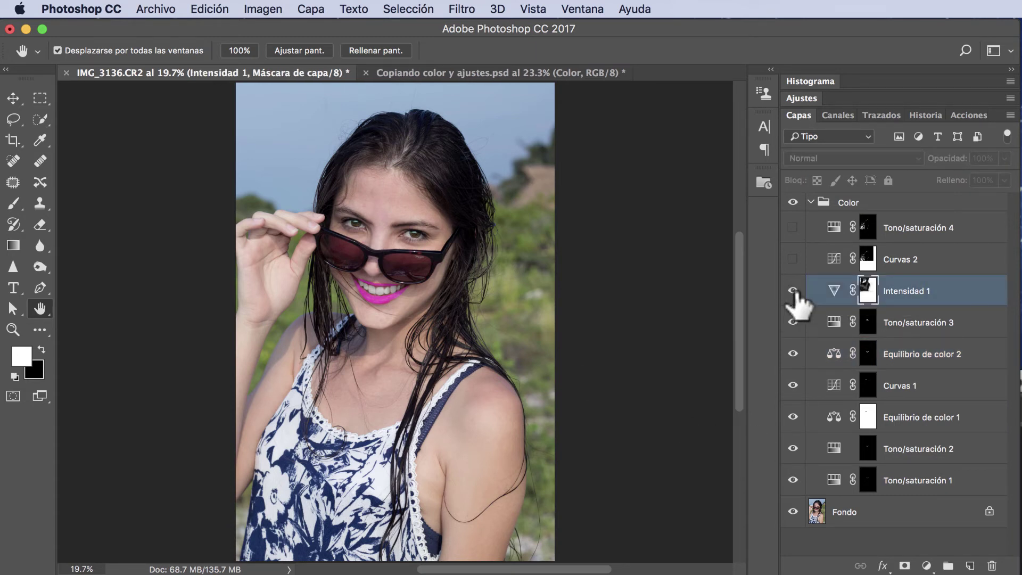
Step: Enable Intensidad 1 and paint the person out of its mask, comparing it on and off
{"action": "left_click", "coordinate": [794, 291]}
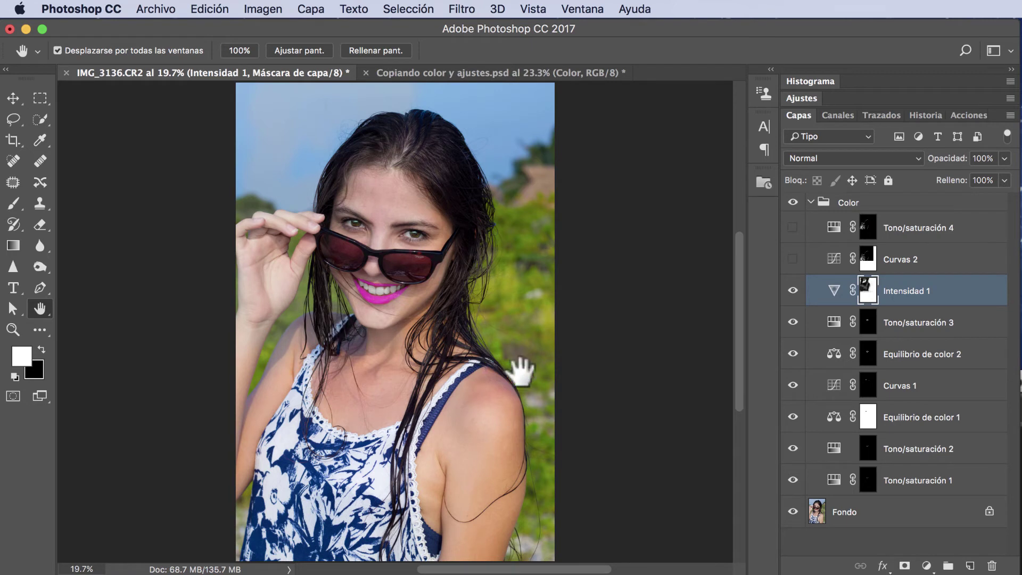
{"action": "left_click", "coordinate": [792, 290]}
{"action": "left_click", "coordinate": [792, 291]}
{"action": "key", "text": "b"}
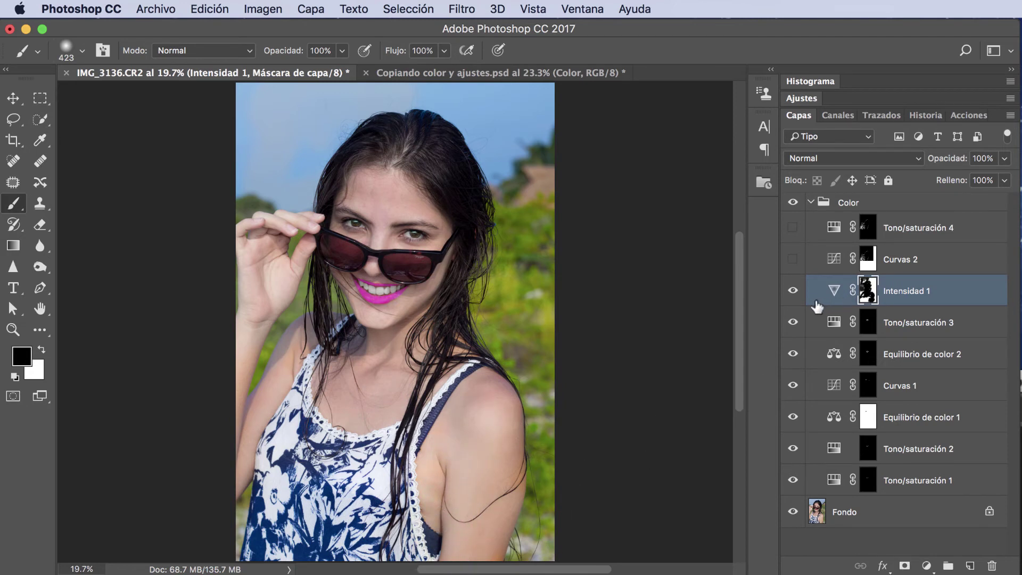
{"action": "left_click", "coordinate": [794, 292]}
{"action": "left_click", "coordinate": [793, 293]}
{"action": "left_click", "coordinate": [793, 293]}
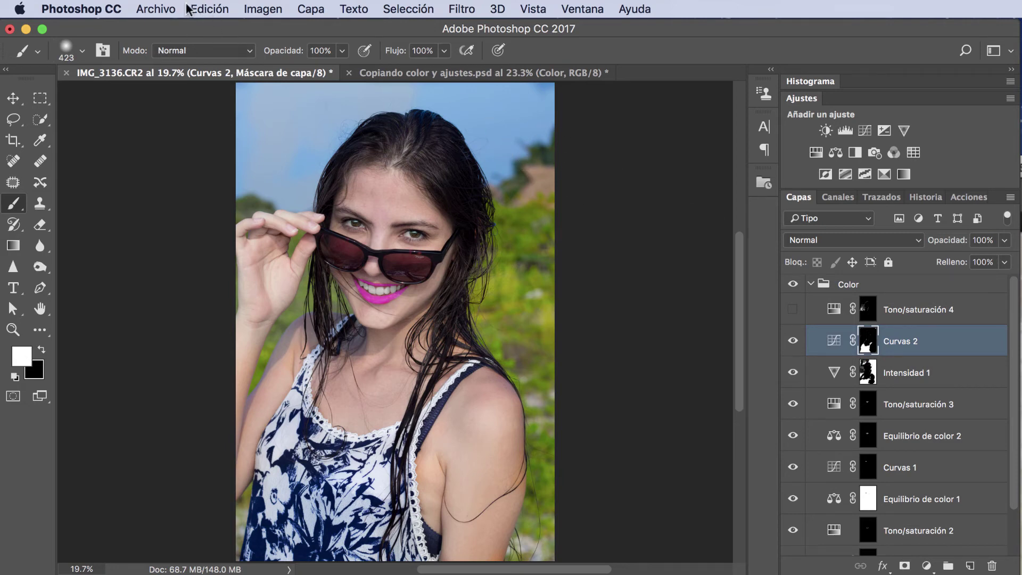
{"action": "left_click", "coordinate": [205, 7]}
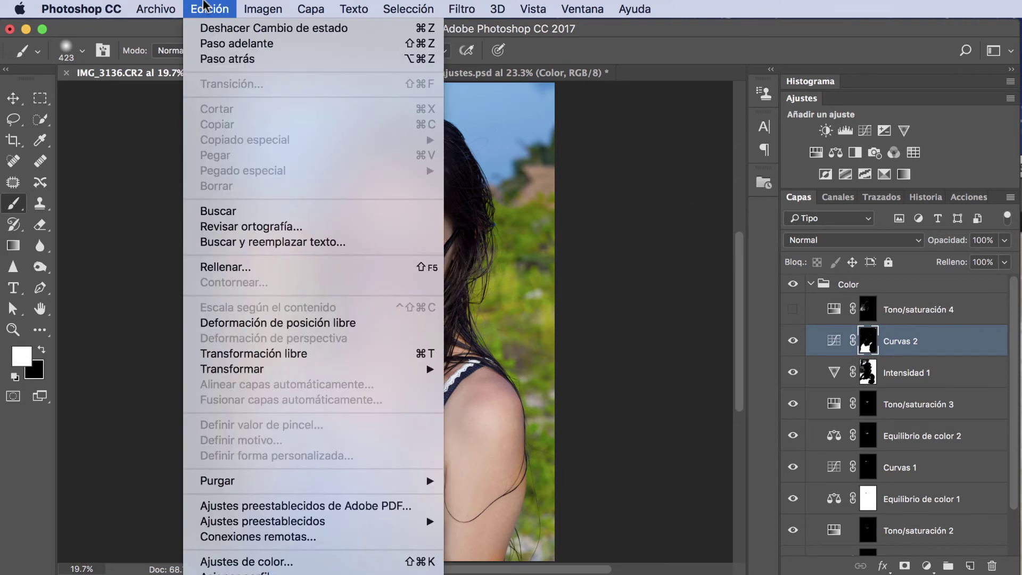
Step: Fill the Curvas 2 mask with black
{"action": "left_click", "coordinate": [244, 267]}
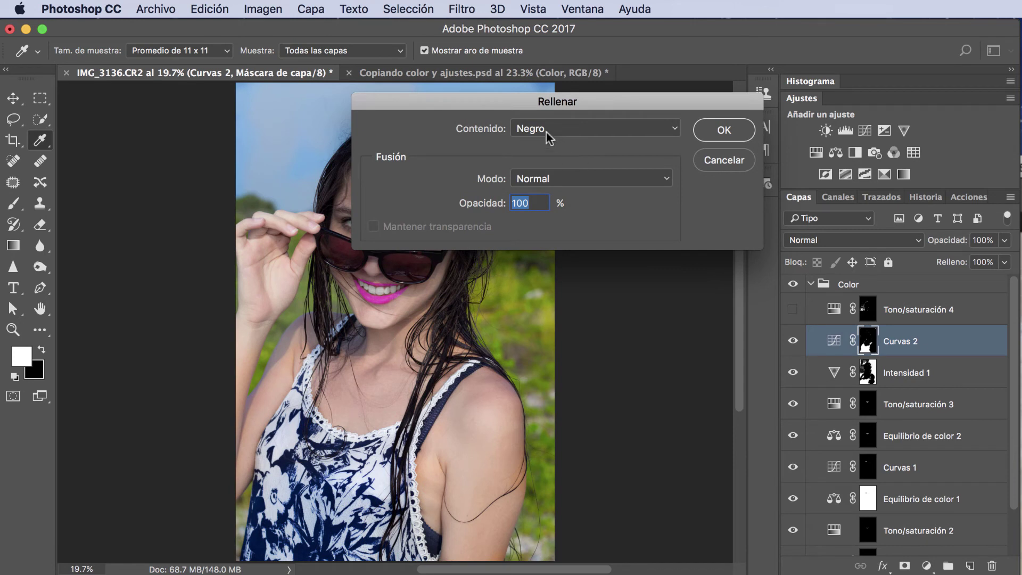
{"action": "left_click", "coordinate": [716, 137]}
{"action": "key", "text": "b"}
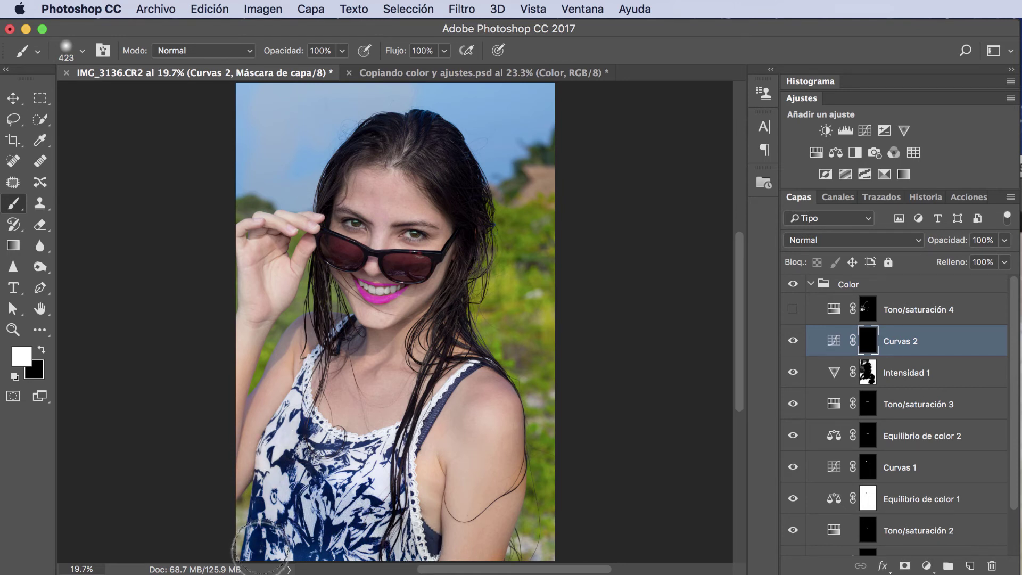
Step: Paint the curves effect back onto the dress and strap with a 97 px brush
{"action": "left_click_drag", "start_coordinate": [407, 549], "coordinate": [346, 492]}
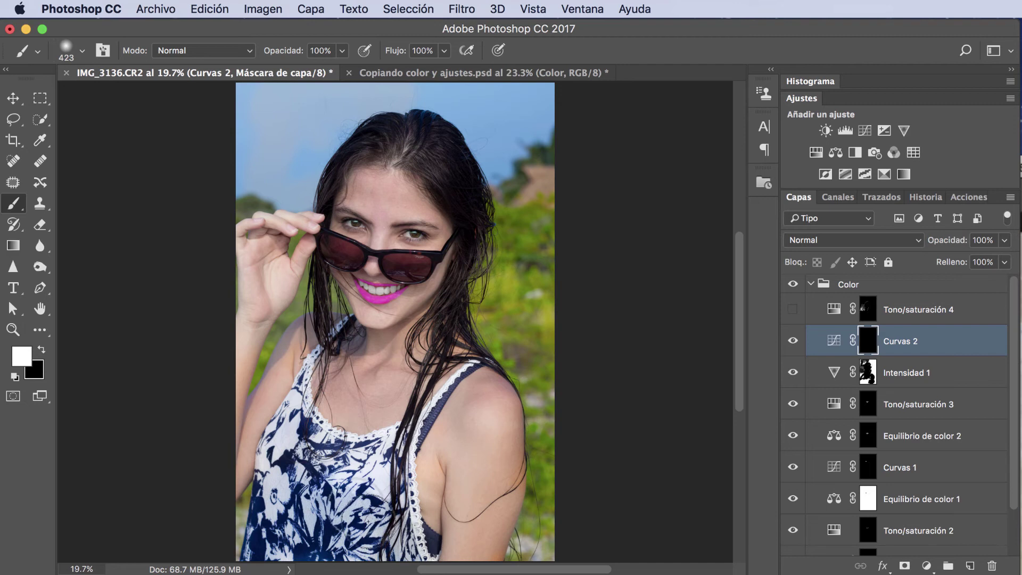
{"action": "left_click", "coordinate": [83, 51]}
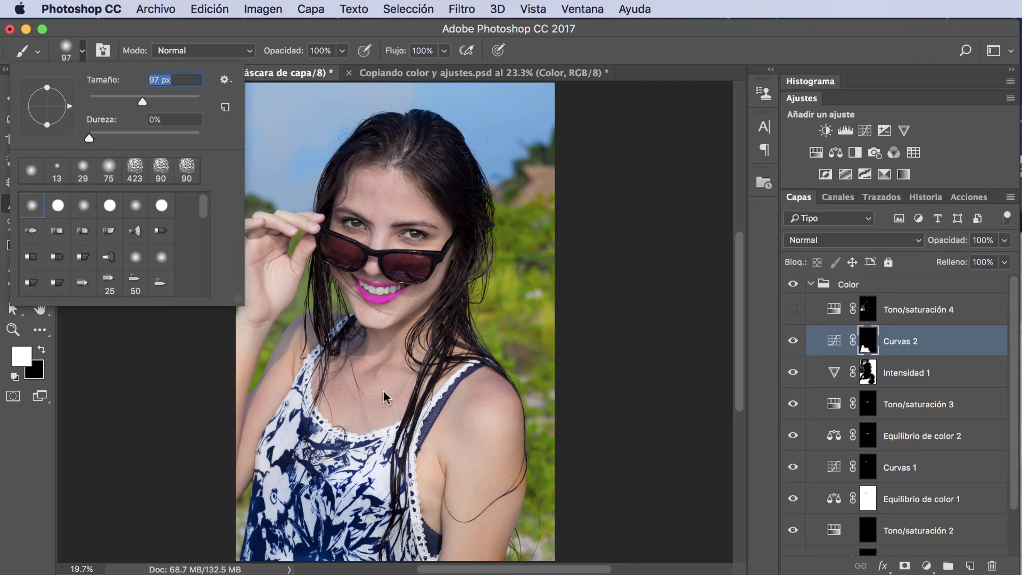
{"action": "key", "text": "Return"}
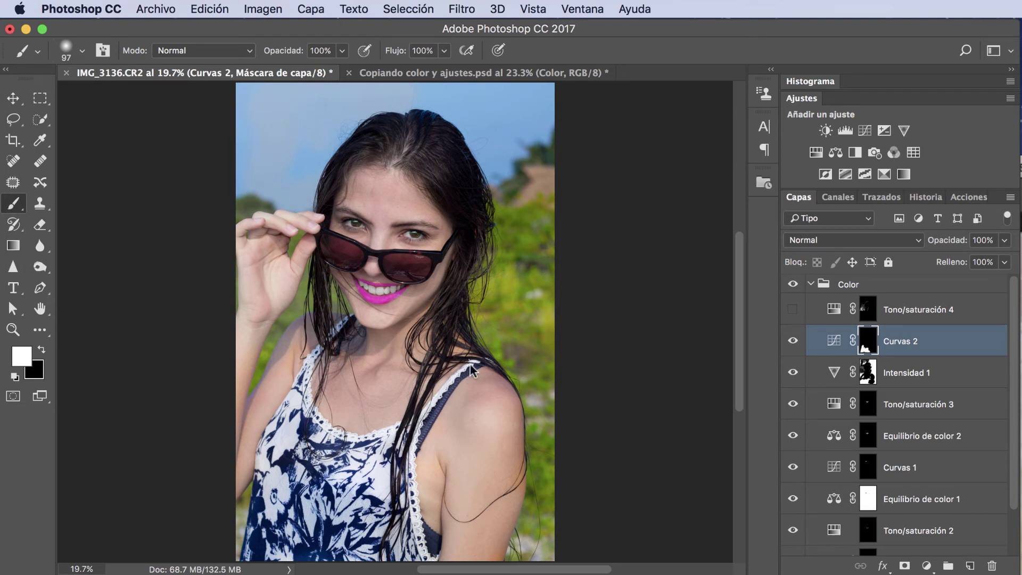
{"action": "left_click_drag", "start_coordinate": [471, 368], "coordinate": [419, 440]}
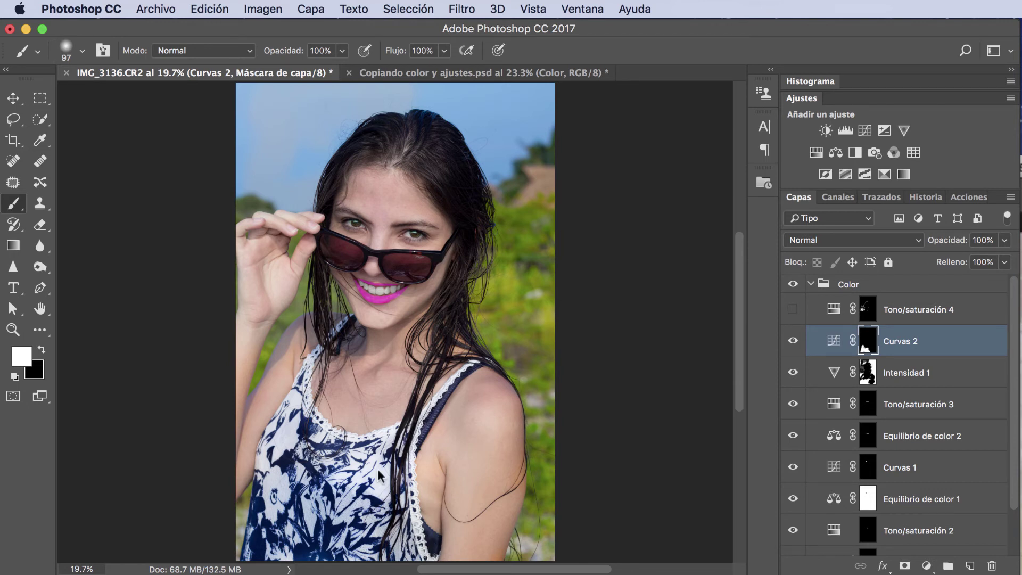
{"action": "mouse_move", "coordinate": [333, 461]}
{"action": "left_mouse_down"}
{"action": "mouse_move", "coordinate": [292, 442]}
{"action": "mouse_move", "coordinate": [260, 456]}
{"action": "left_mouse_up"}
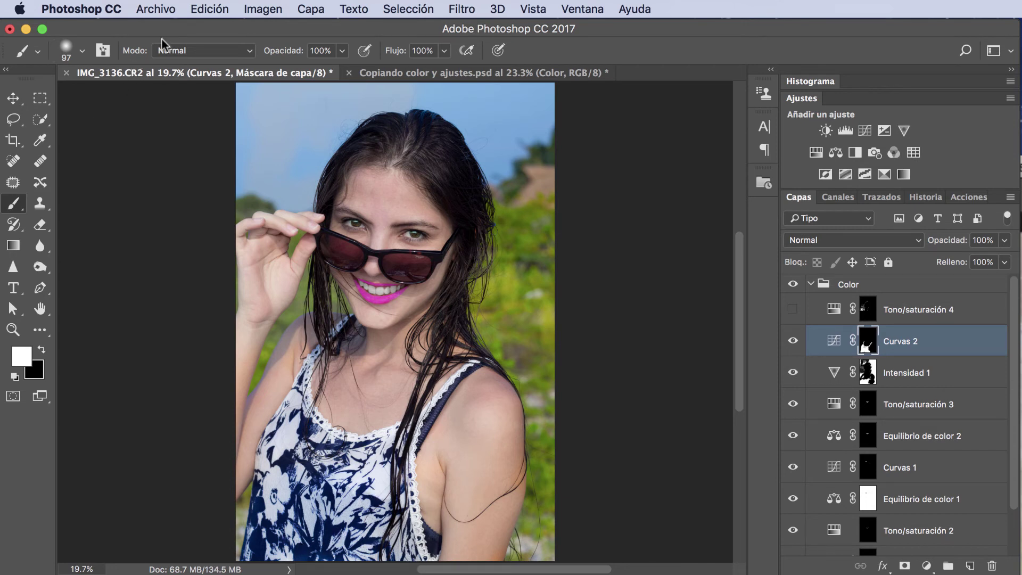
Step: Enlarge the soft brush to about 200 px at 0% hardness
{"action": "left_click", "coordinate": [83, 53]}
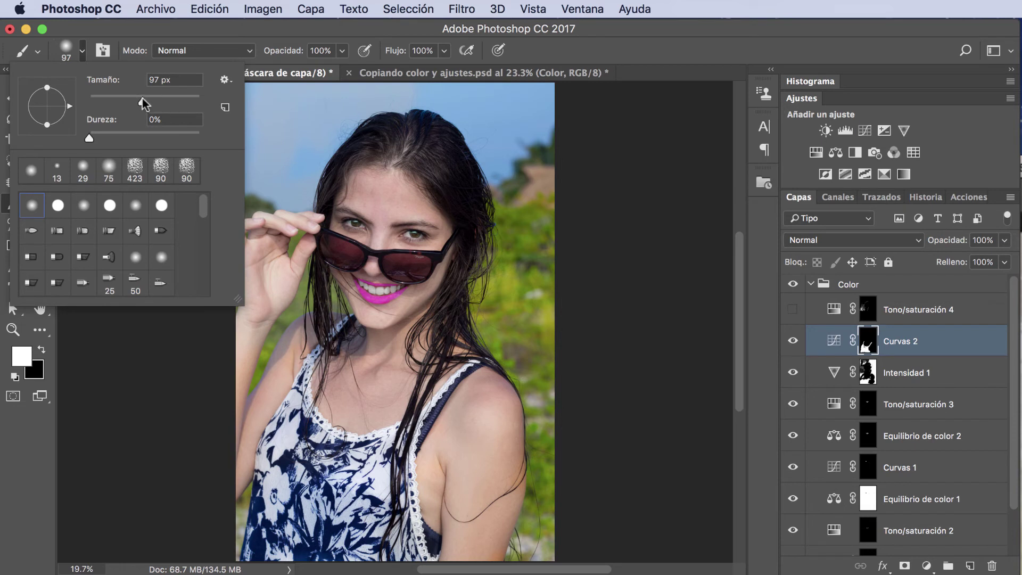
{"action": "left_click_drag", "start_coordinate": [143, 98], "coordinate": [164, 99]}
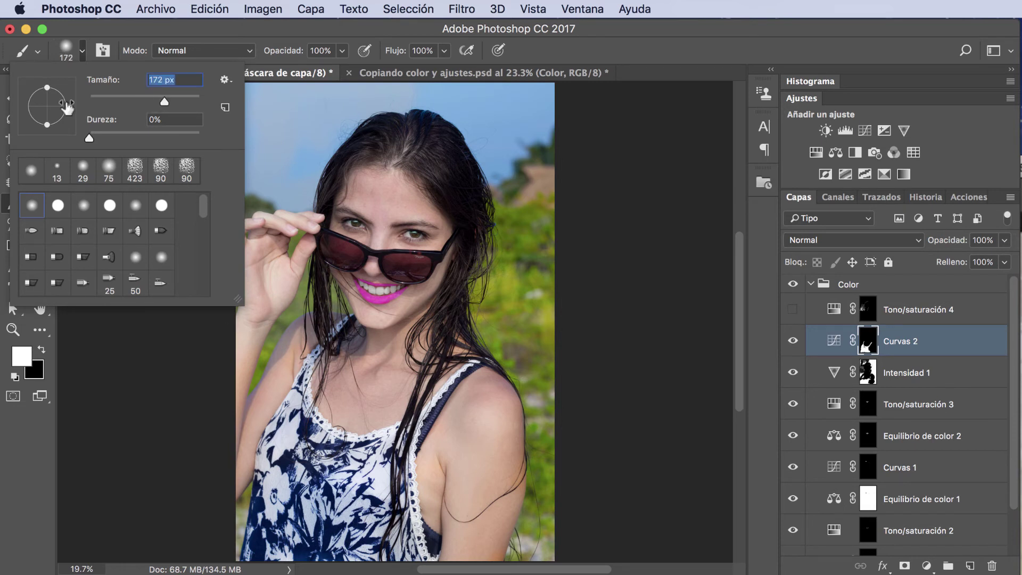
{"action": "left_click_drag", "start_coordinate": [166, 105], "coordinate": [173, 105]}
{"action": "left_click", "coordinate": [322, 487]}
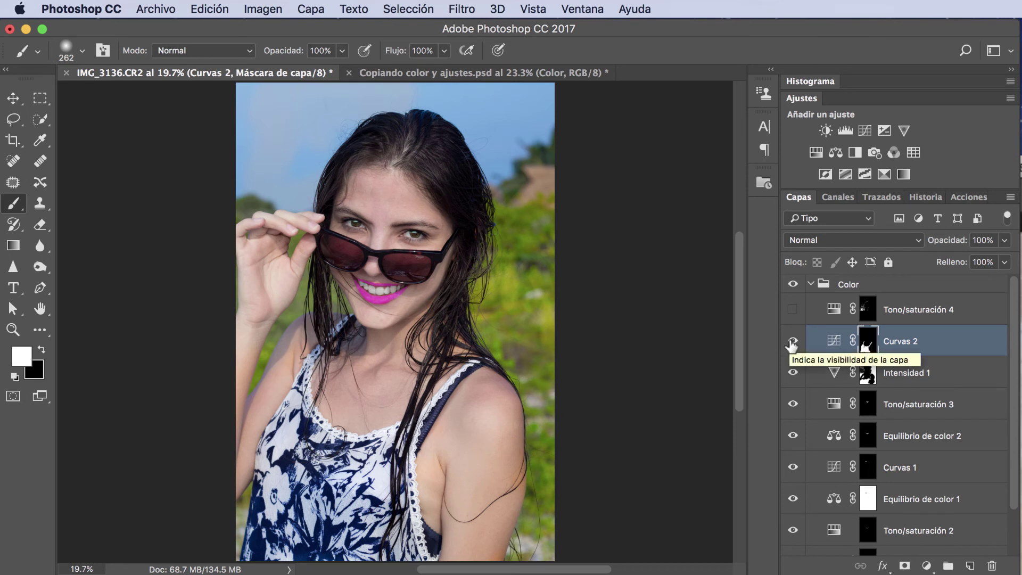
Step: Toggle Curvas 2 off and on to compare, then switch on and select Tono/saturación 4
{"action": "left_click", "coordinate": [793, 341]}
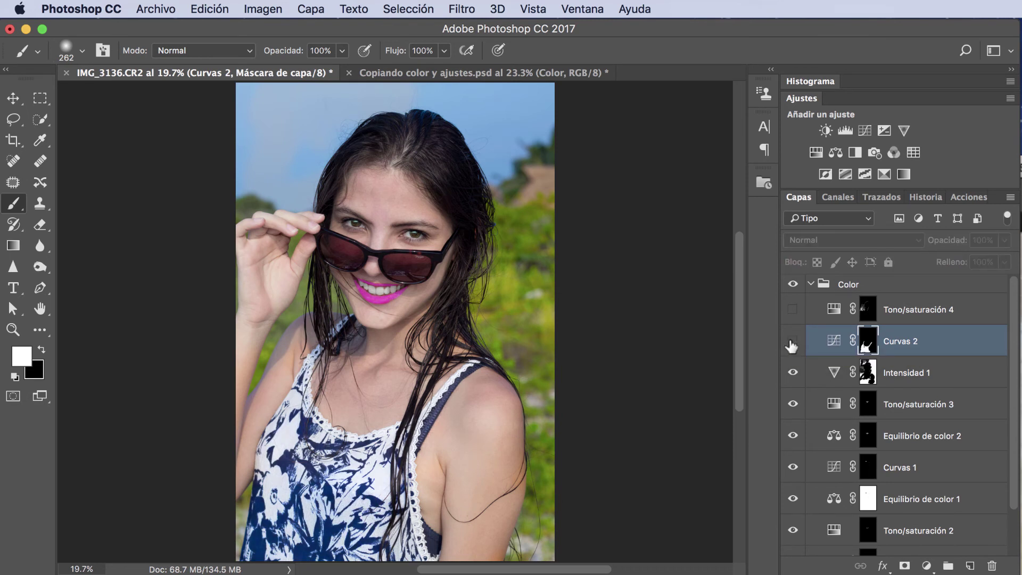
{"action": "left_click", "coordinate": [793, 341]}
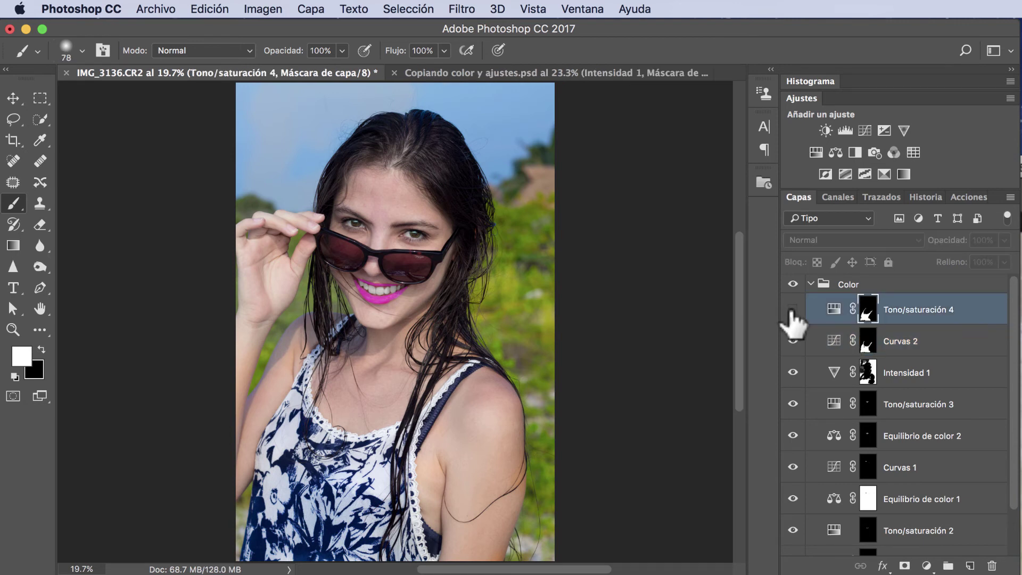
{"action": "left_click", "coordinate": [792, 309]}
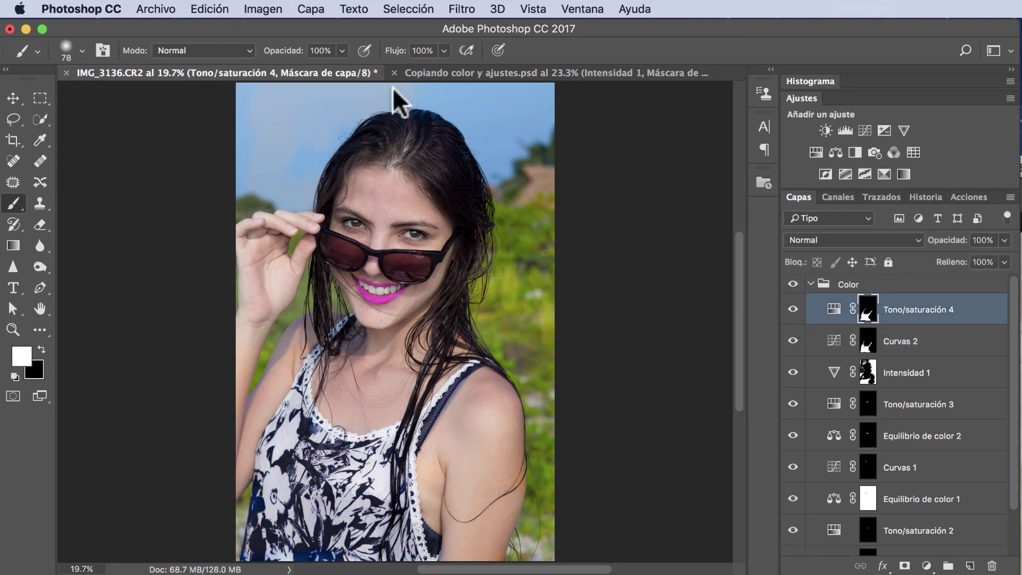
{"action": "left_click", "coordinate": [209, 9]}
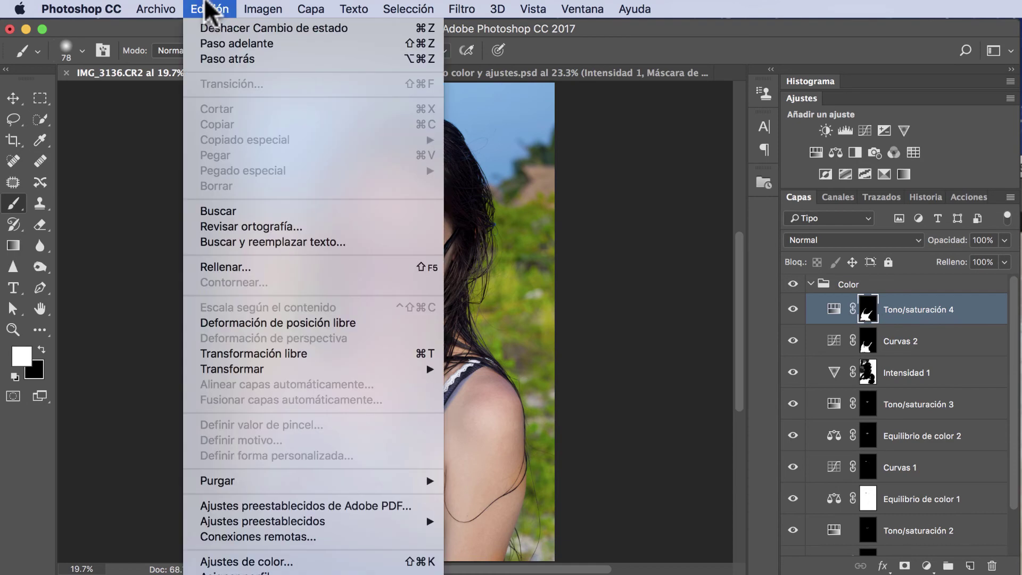
Step: Fill the Tono/saturación 4 mask with black
{"action": "left_click", "coordinate": [271, 268]}
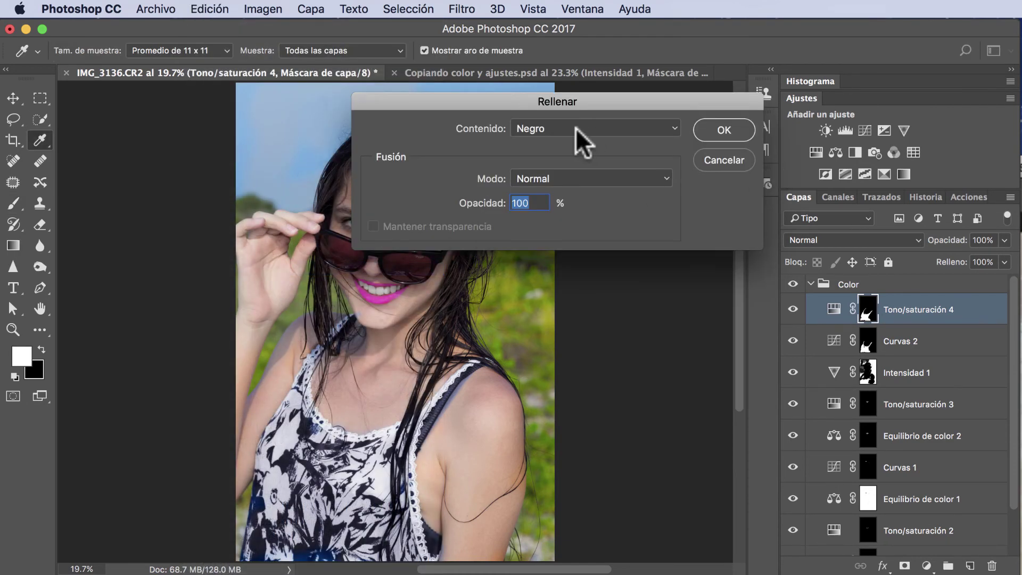
{"action": "left_click", "coordinate": [724, 132]}
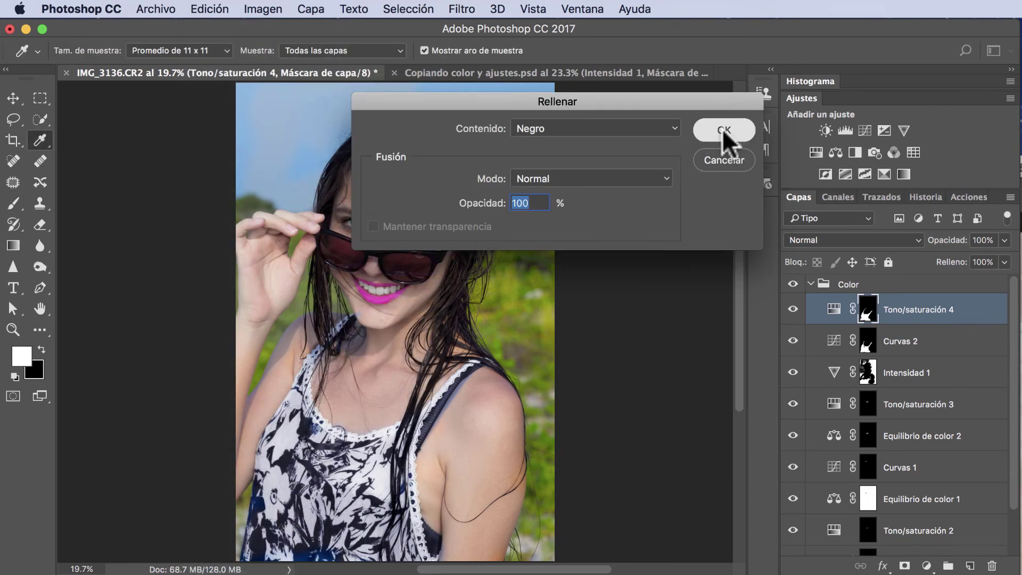
{"action": "key", "text": "b"}
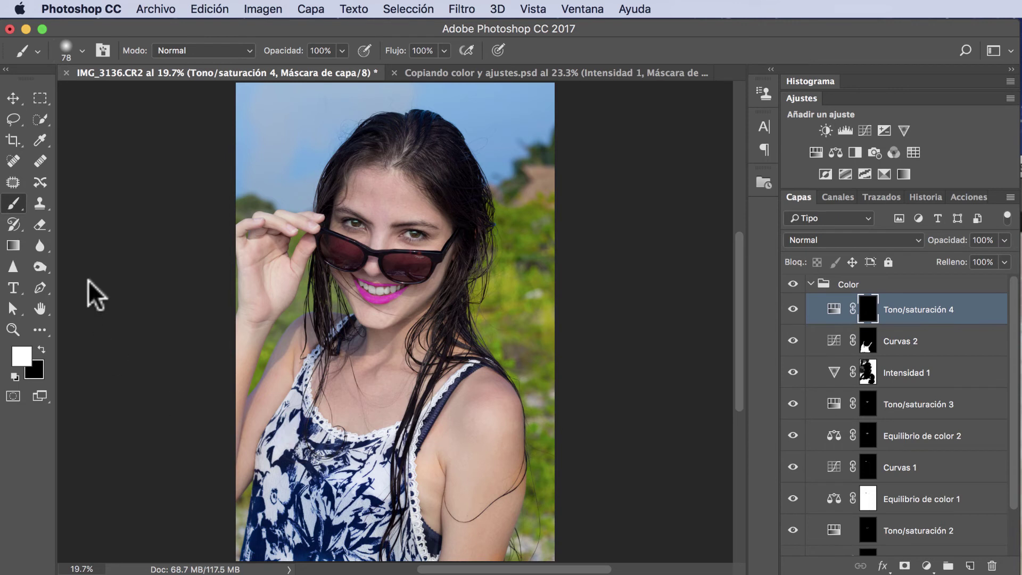
Step: Paint white over the dress on the mask with a 247 px soft brush
{"action": "left_click", "coordinate": [82, 51]}
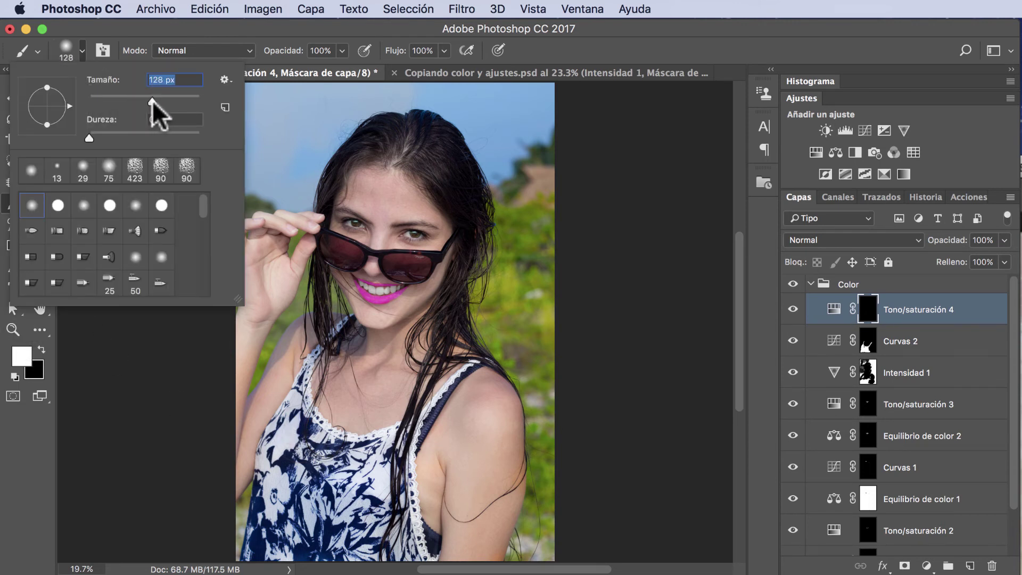
{"action": "left_click_drag", "start_coordinate": [152, 100], "coordinate": [174, 100]}
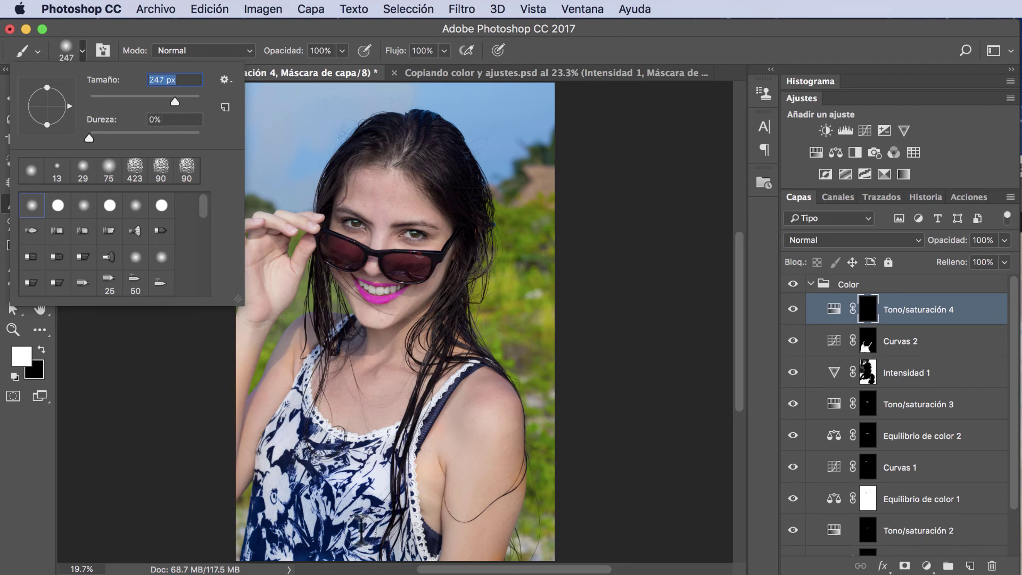
{"action": "left_click", "coordinate": [370, 486]}
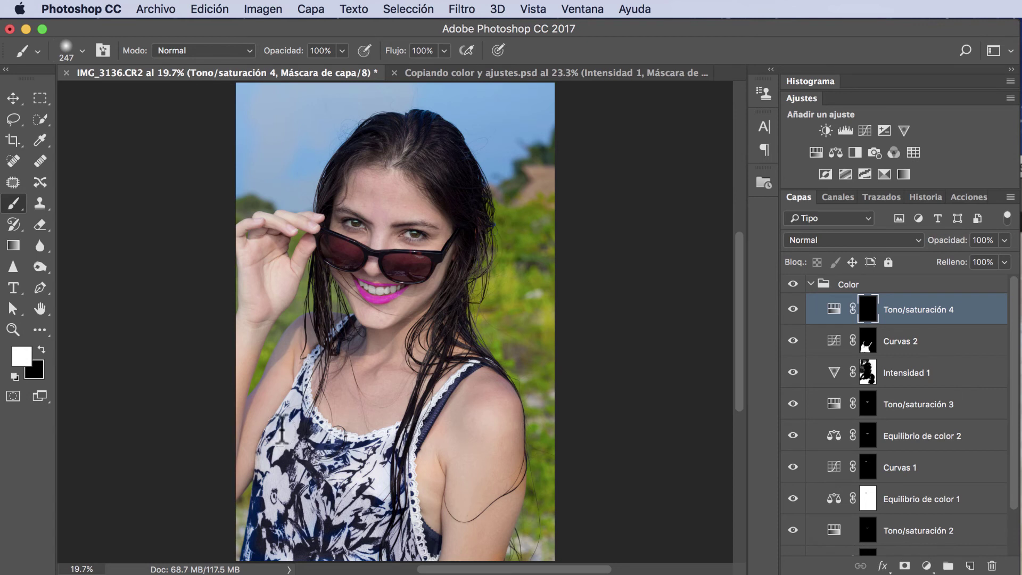
{"action": "left_click_drag", "start_coordinate": [291, 424], "coordinate": [372, 486]}
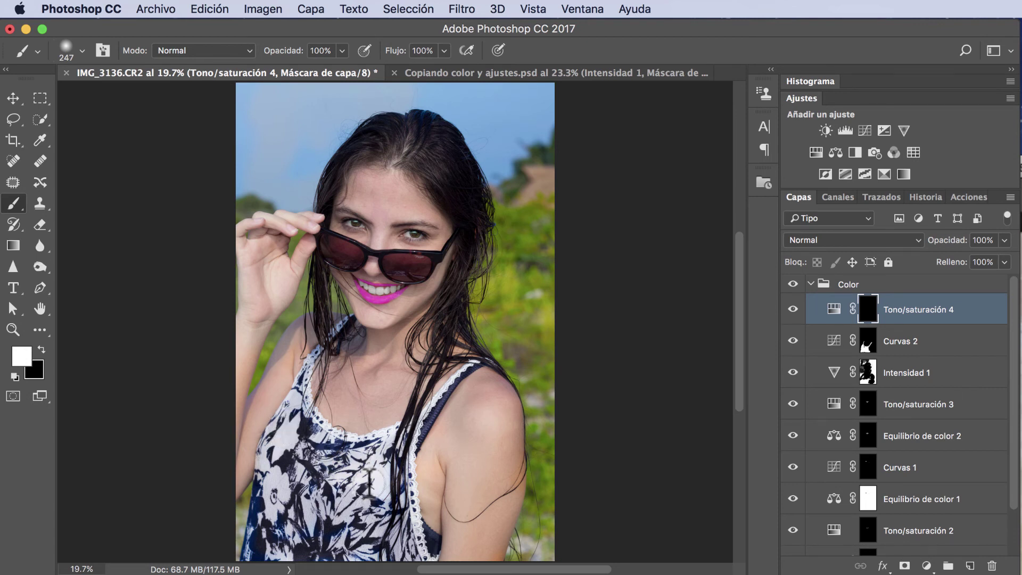
Step: Touch up the mask along the shoulder and left arm with a 97 px brush
{"action": "left_click", "coordinate": [82, 50]}
{"action": "left_click_drag", "start_coordinate": [175, 103], "coordinate": [140, 101]}
{"action": "left_click", "coordinate": [415, 447]}
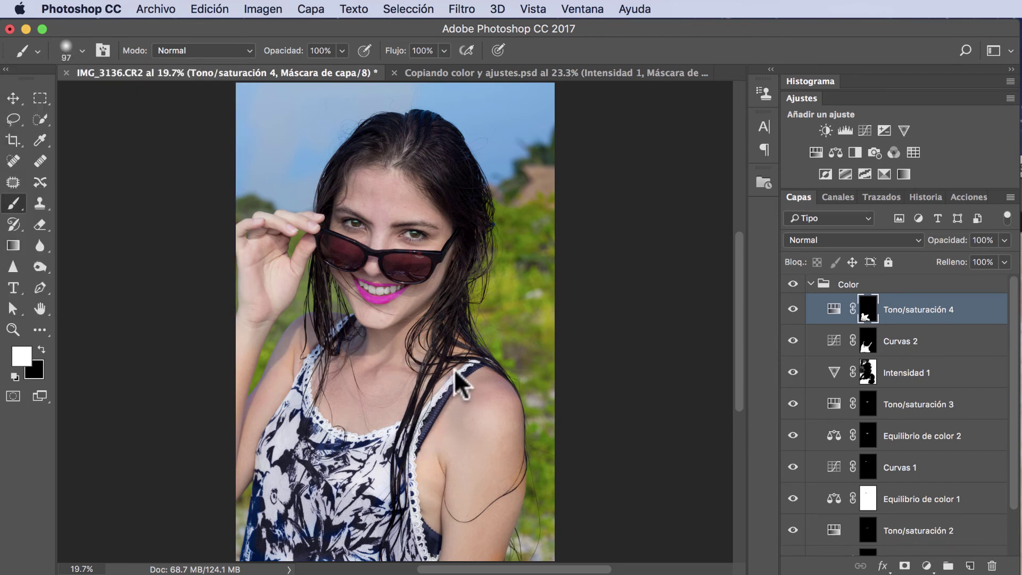
{"action": "left_click_drag", "start_coordinate": [456, 371], "coordinate": [463, 362]}
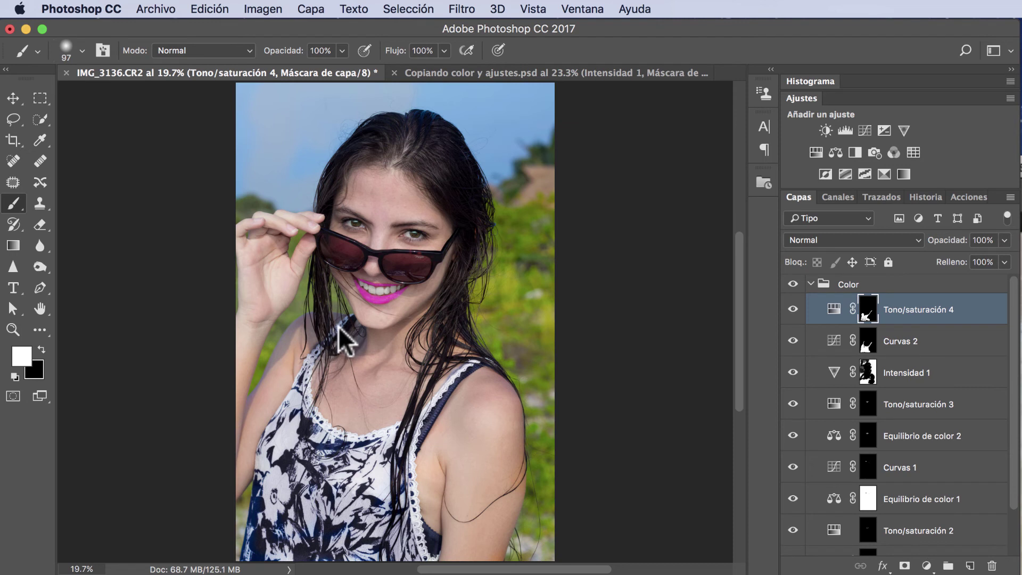
{"action": "left_click_drag", "start_coordinate": [319, 327], "coordinate": [253, 405]}
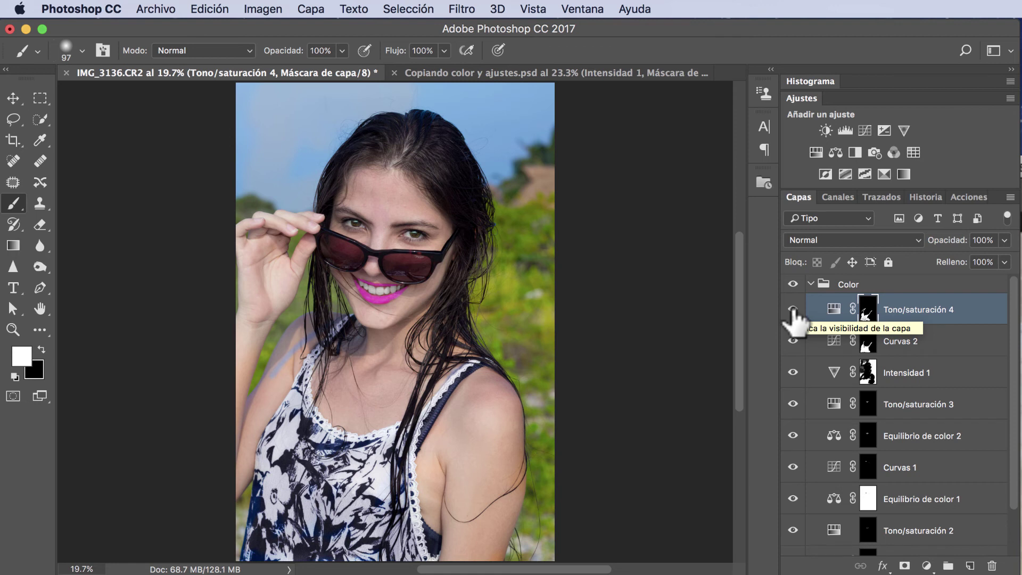
{"action": "left_click", "coordinate": [793, 310]}
{"action": "left_click", "coordinate": [793, 309]}
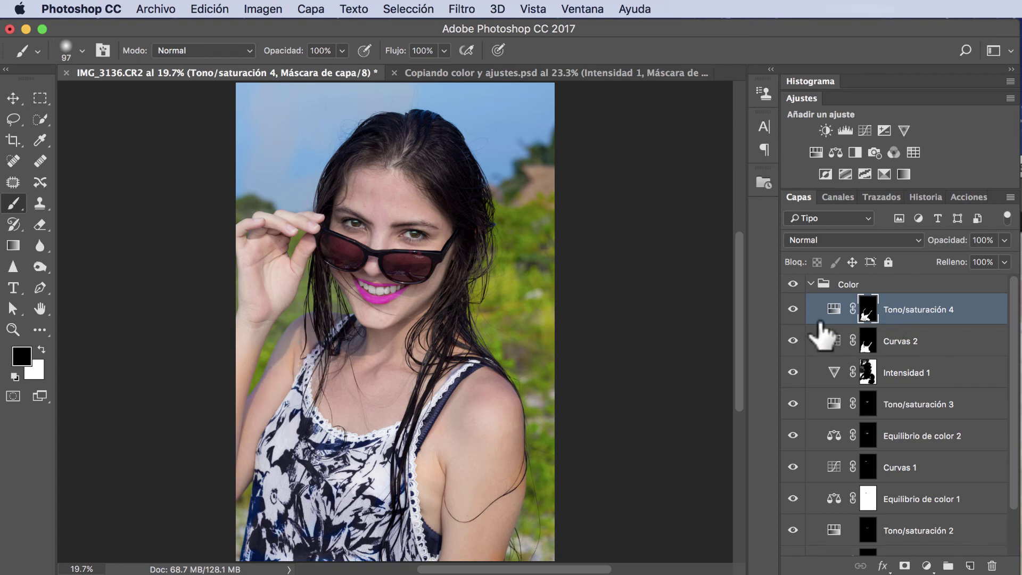
{"action": "left_click", "coordinate": [793, 310]}
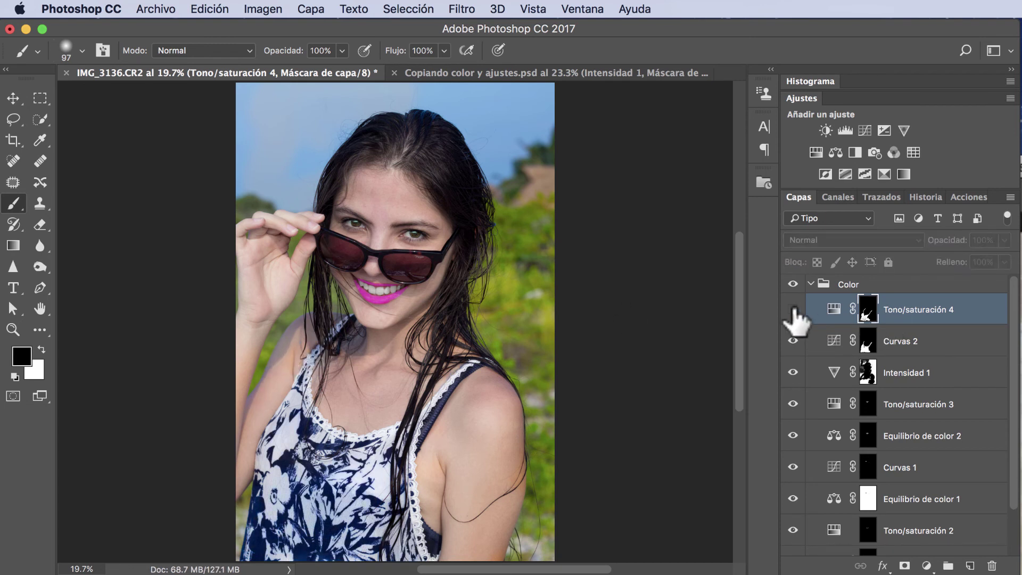
{"action": "left_click", "coordinate": [792, 309]}
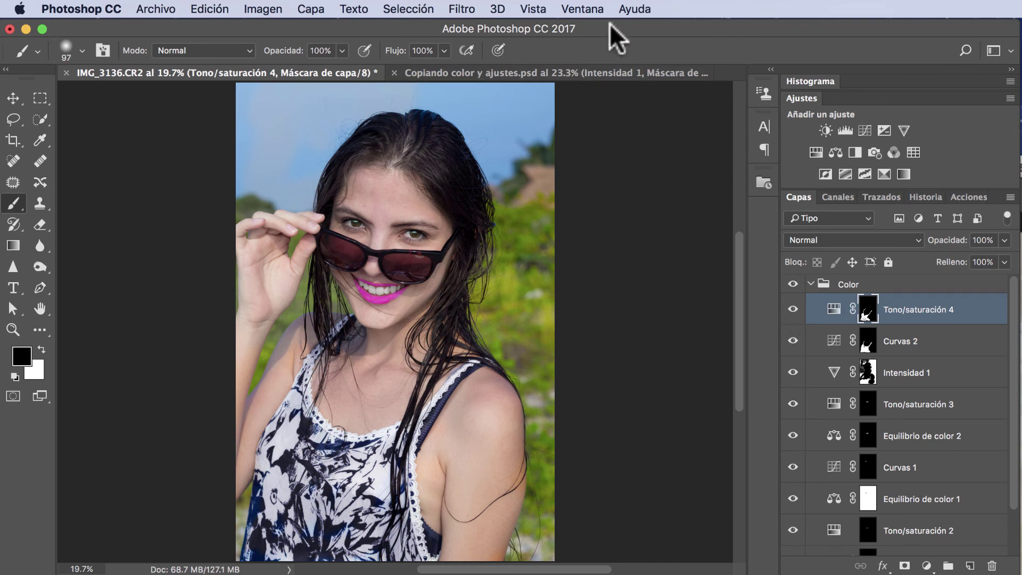
Step: Tile the two portraits as Vertical de 2 hojas and collapse the Ajustes panel
{"action": "left_click", "coordinate": [584, 9]}
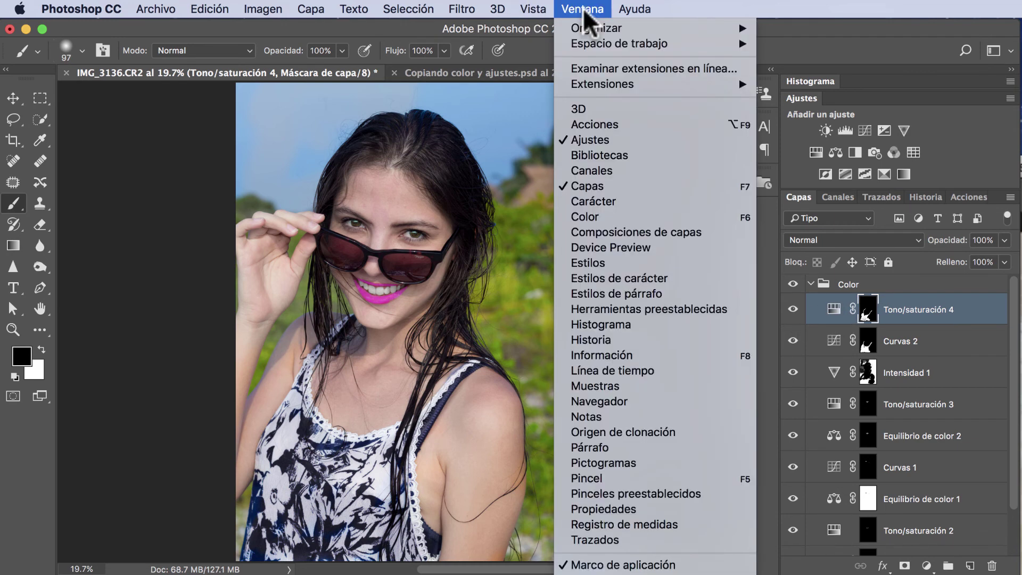
{"action": "mouse_move", "coordinate": [596, 27]}
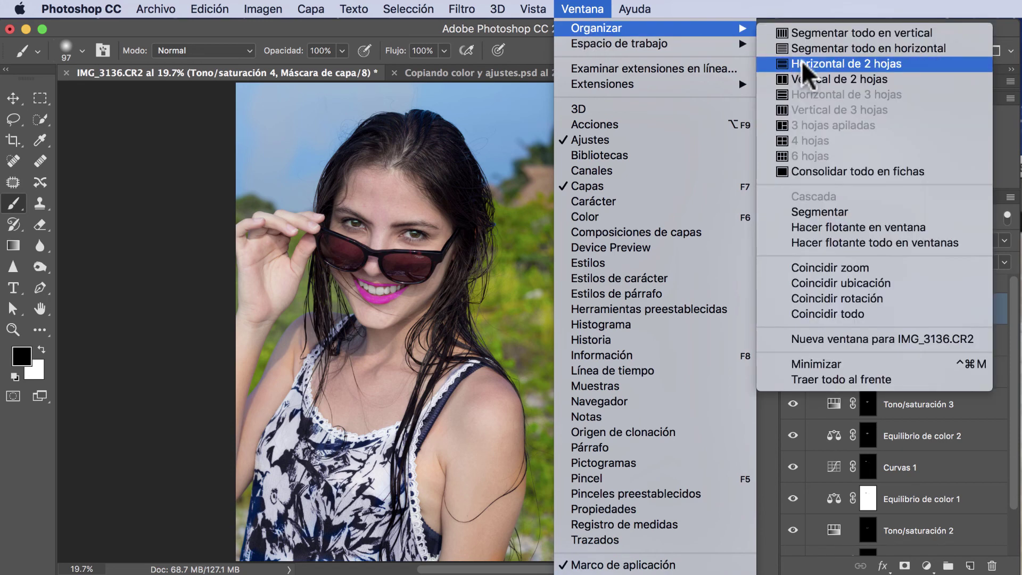
{"action": "left_click", "coordinate": [822, 77]}
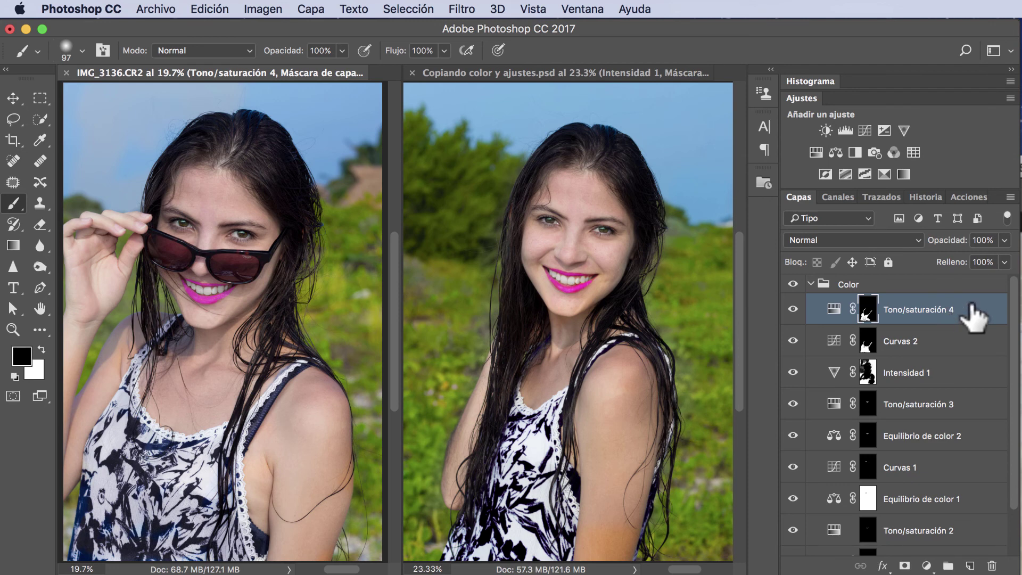
{"action": "scroll", "coordinate": [929, 338], "scroll_direction": "down", "scroll_amount": 2}
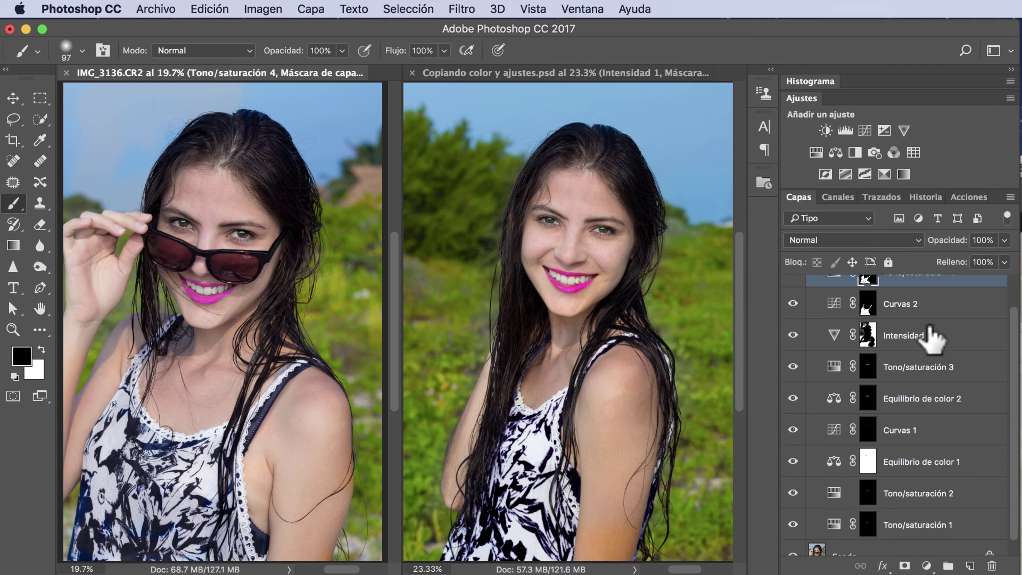
{"action": "double_click", "coordinate": [796, 93]}
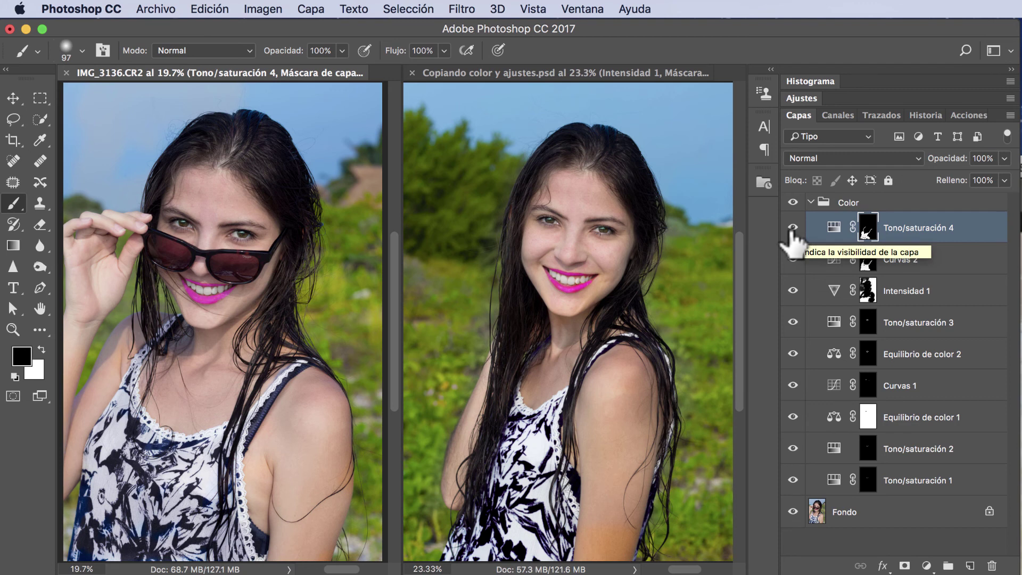
Step: Toggle each portrait's Color group off and on to compare, leaving both visible
{"action": "left_click", "coordinate": [550, 162]}
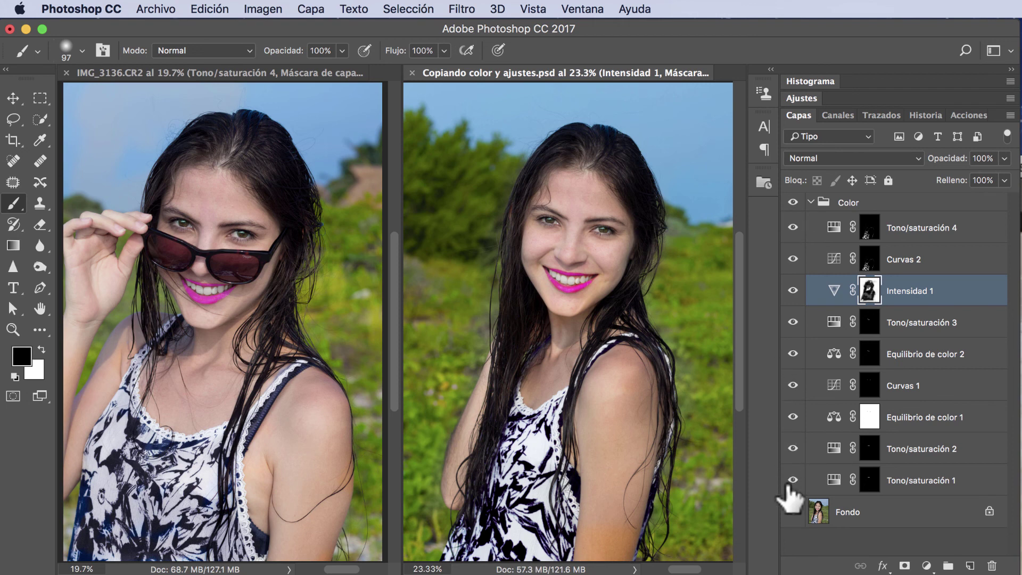
{"action": "left_click", "coordinate": [793, 512], "text": "alt"}
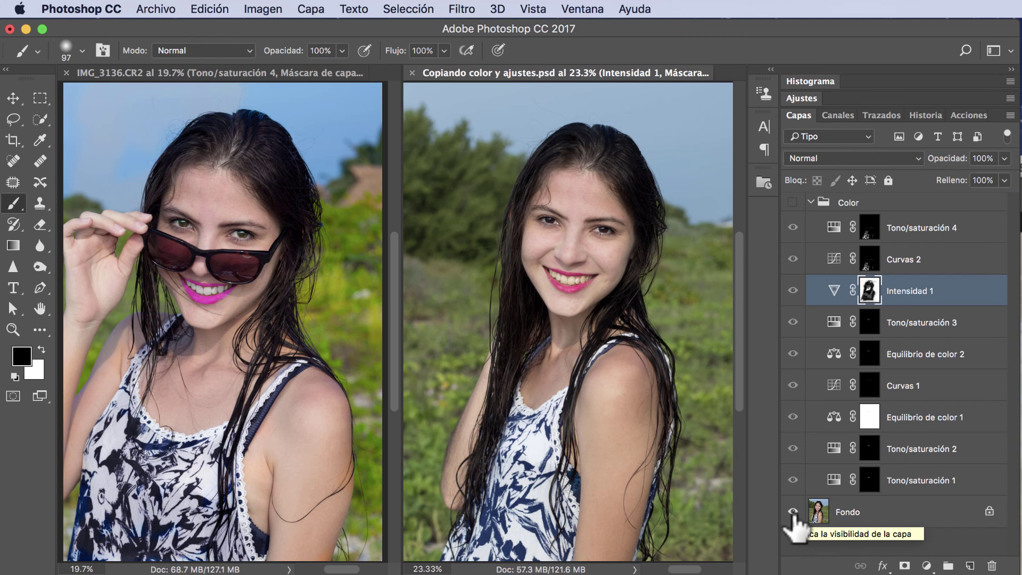
{"action": "left_click", "coordinate": [794, 512], "text": "alt"}
{"action": "left_click", "coordinate": [286, 123]}
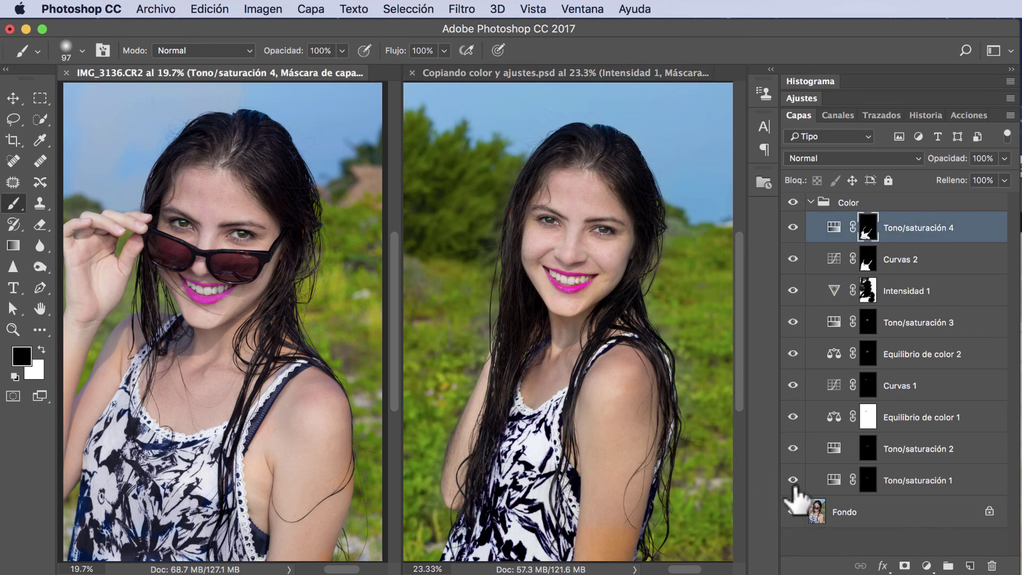
{"action": "left_click", "coordinate": [793, 512], "text": "alt"}
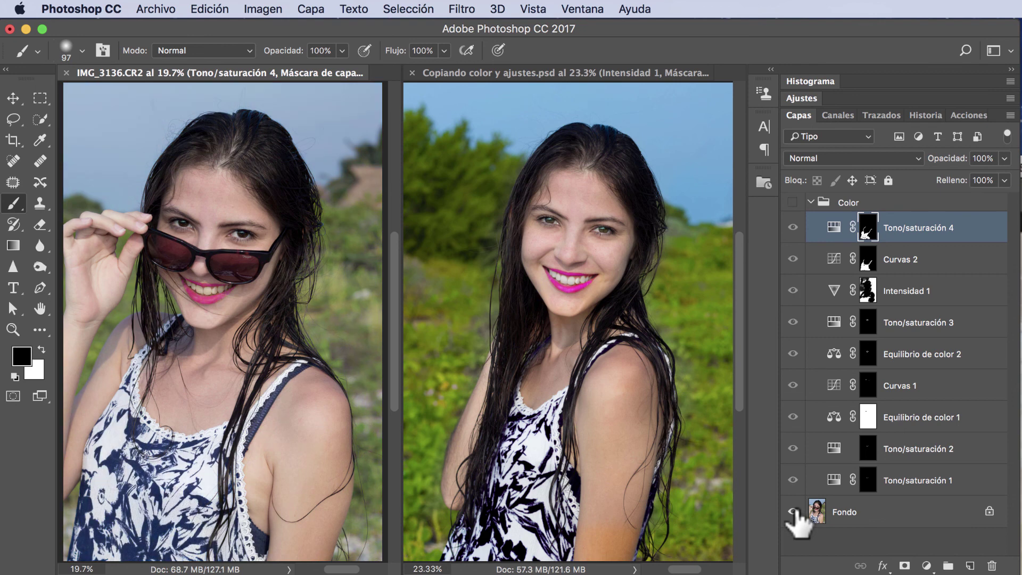
{"action": "left_click", "coordinate": [793, 512], "text": "alt"}
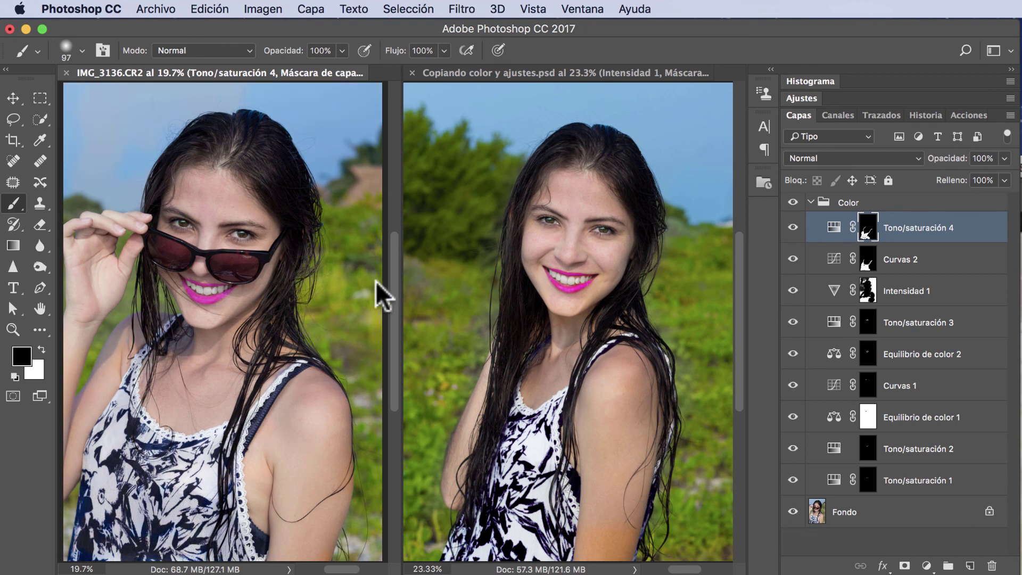